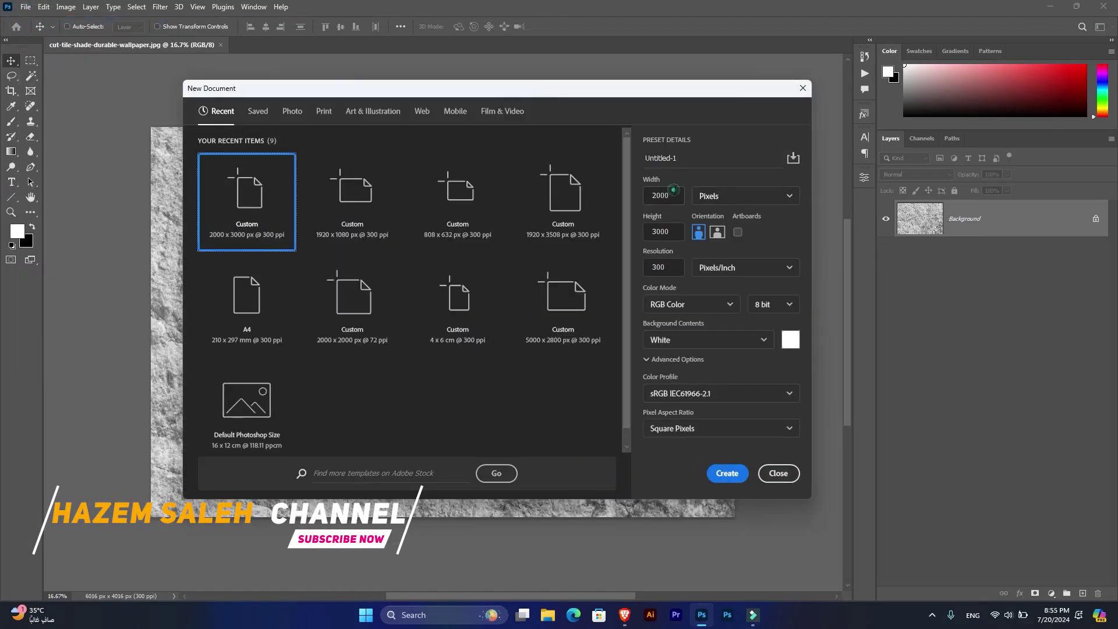
# Create a new 3000 × 2000 px document.
pyautogui.doubleClick(663, 195)
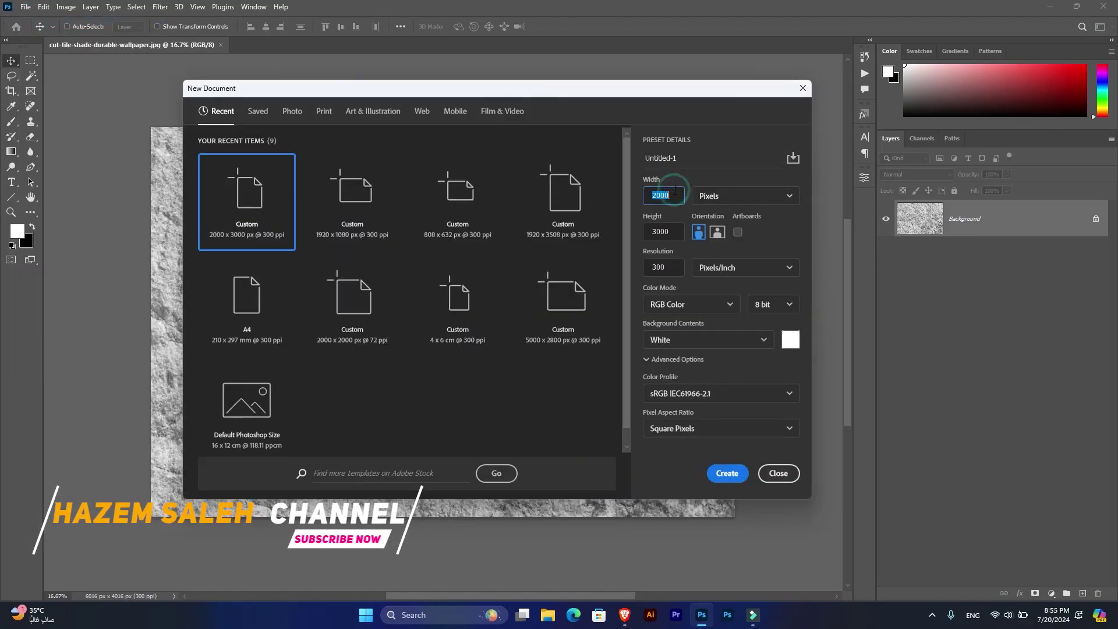
pyautogui.write('300')
pyautogui.press('Tab')
pyautogui.write('2000')
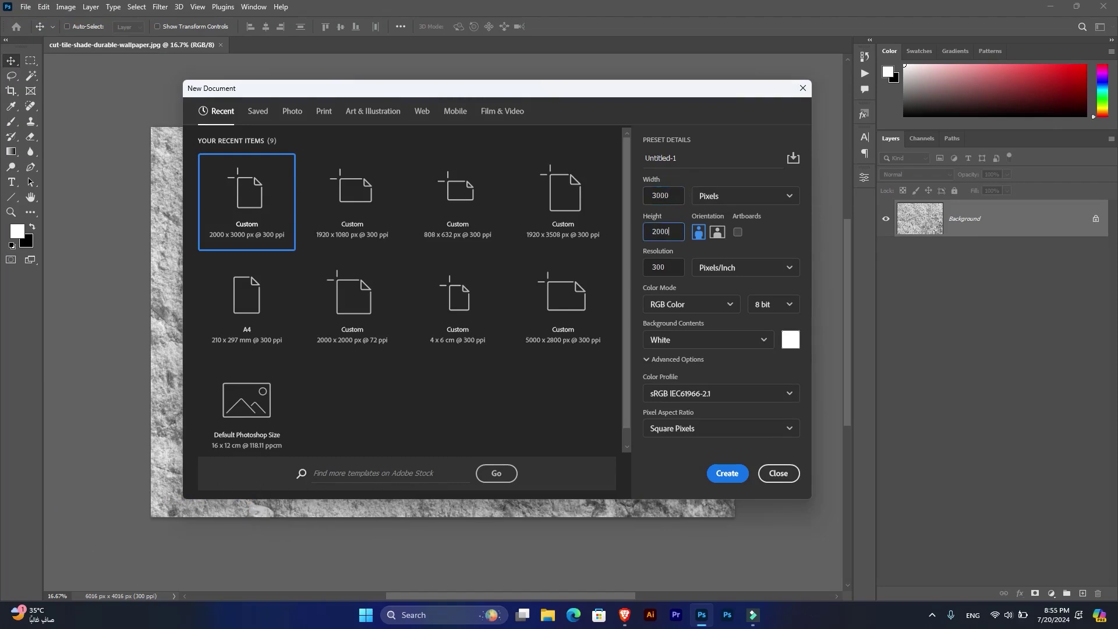
pyautogui.press('Return')
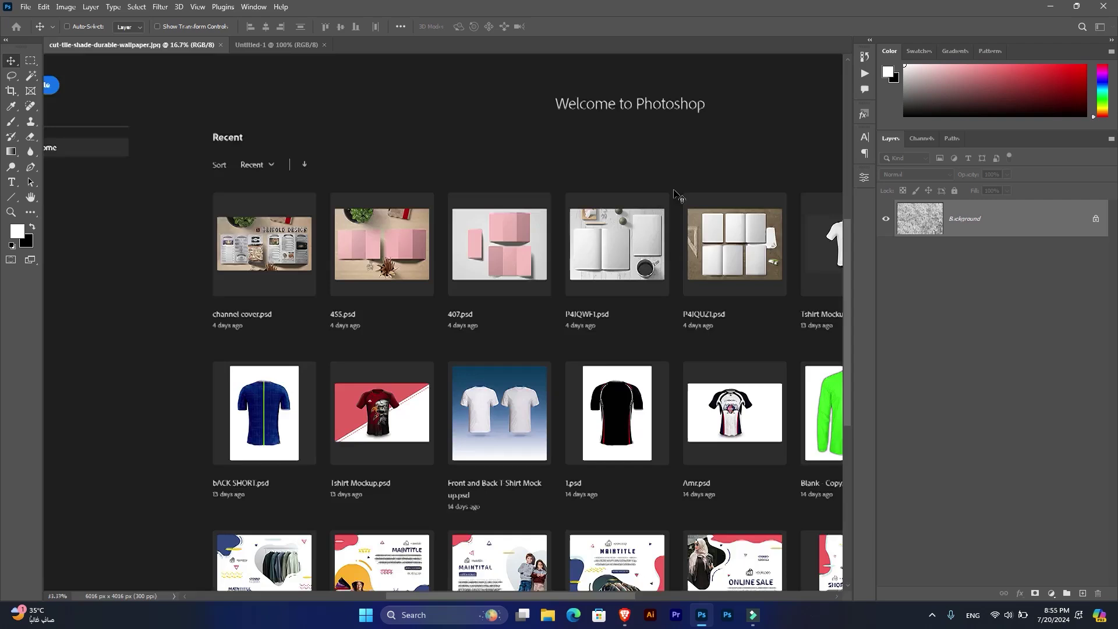
# Fill the Background layer with black.
pyautogui.click(44, 7)
pyautogui.click(61, 191)
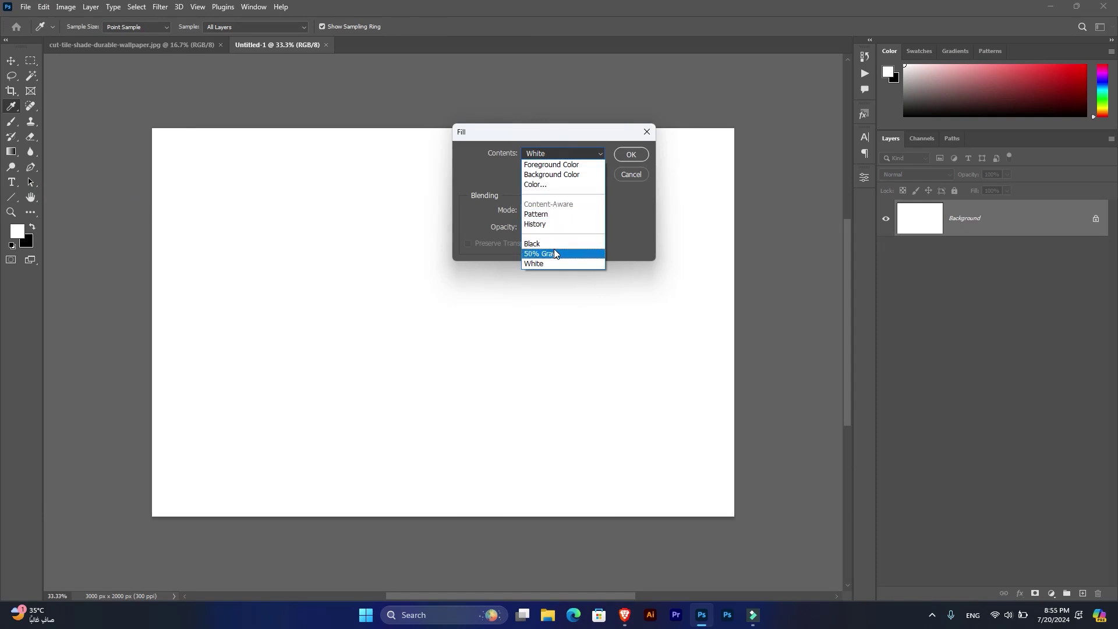
pyautogui.click(548, 245)
pyautogui.click(632, 153)
pyautogui.press('v')
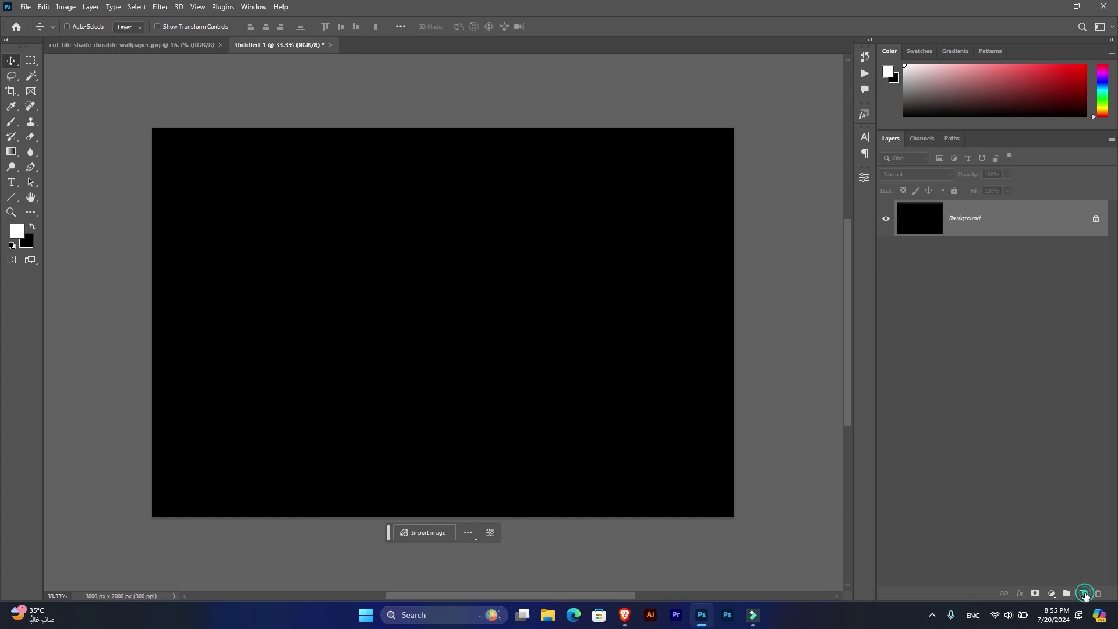
# Add a new Layer 1 and fill it with black.
pyautogui.click(1083, 593)
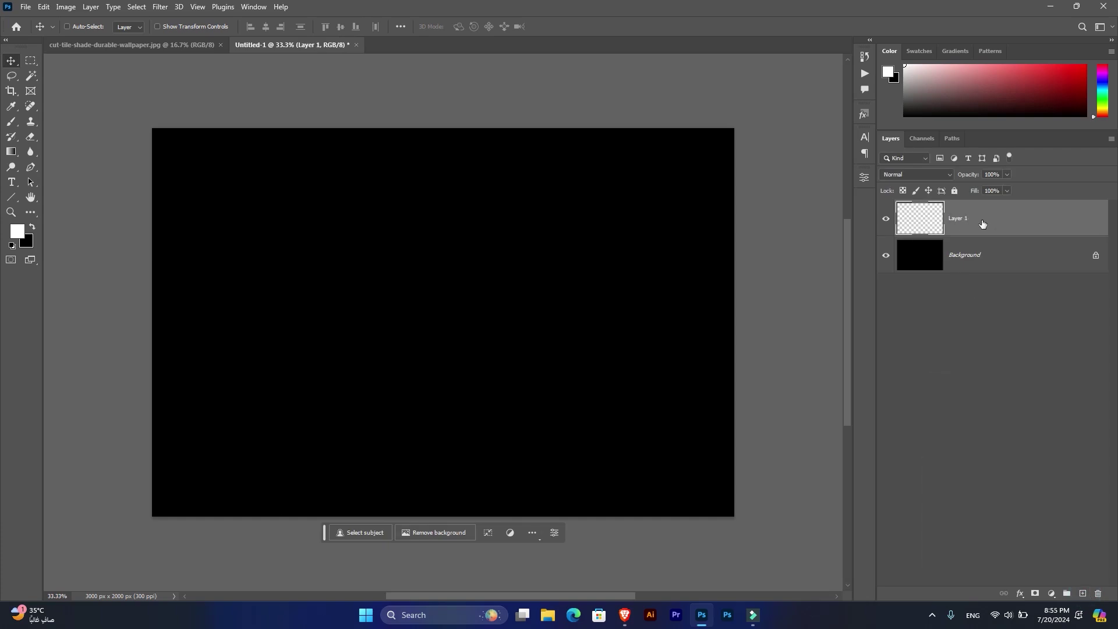
pyautogui.click(41, 7)
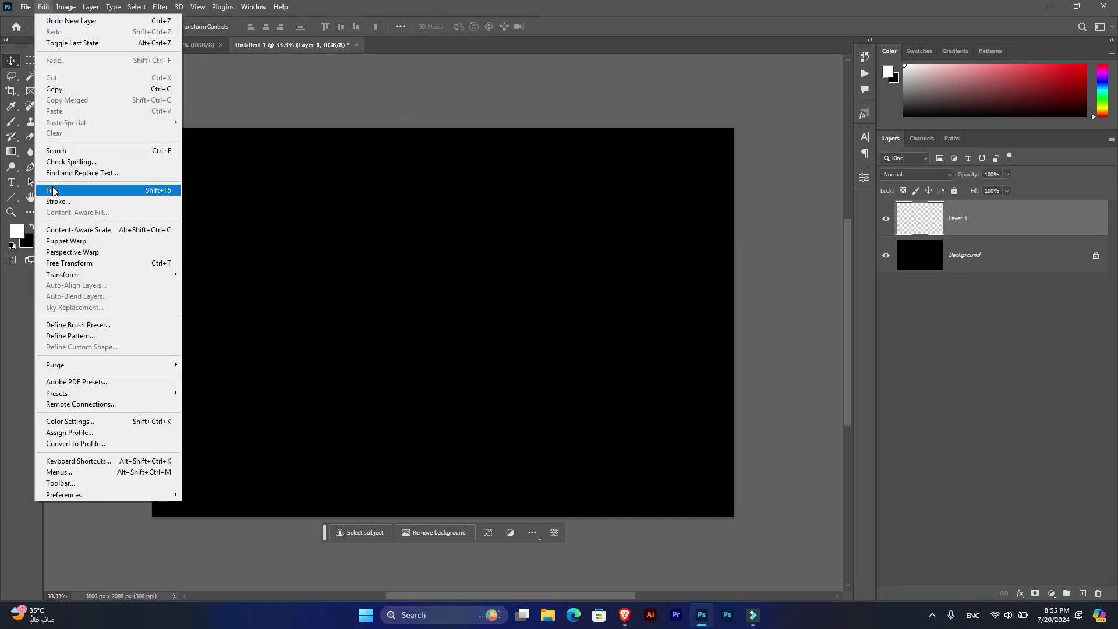
pyautogui.click(53, 187)
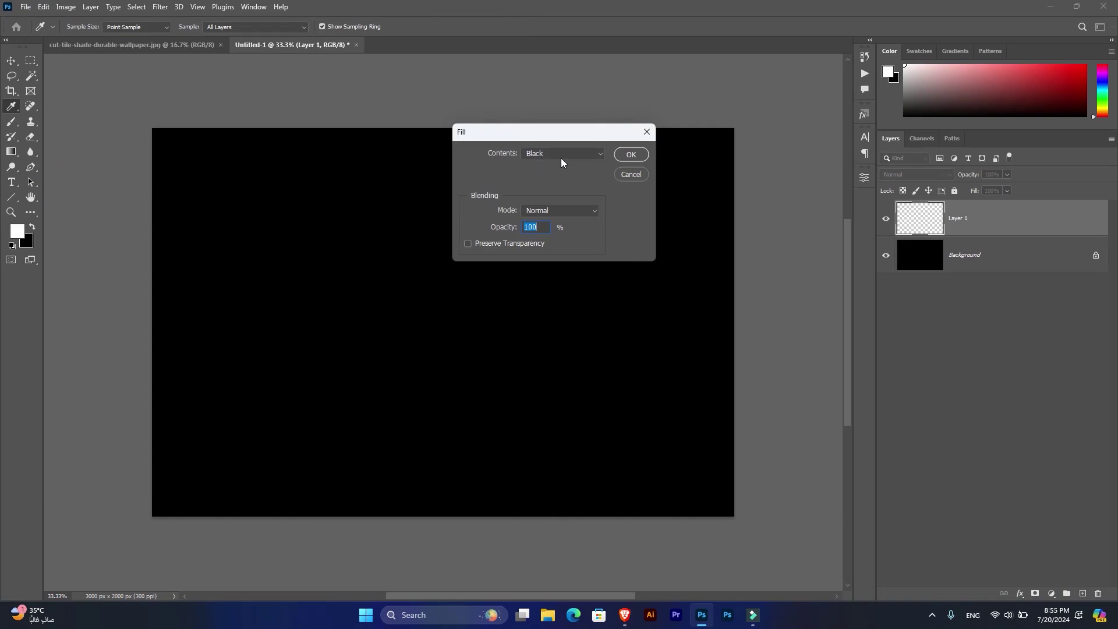
pyautogui.click(633, 152)
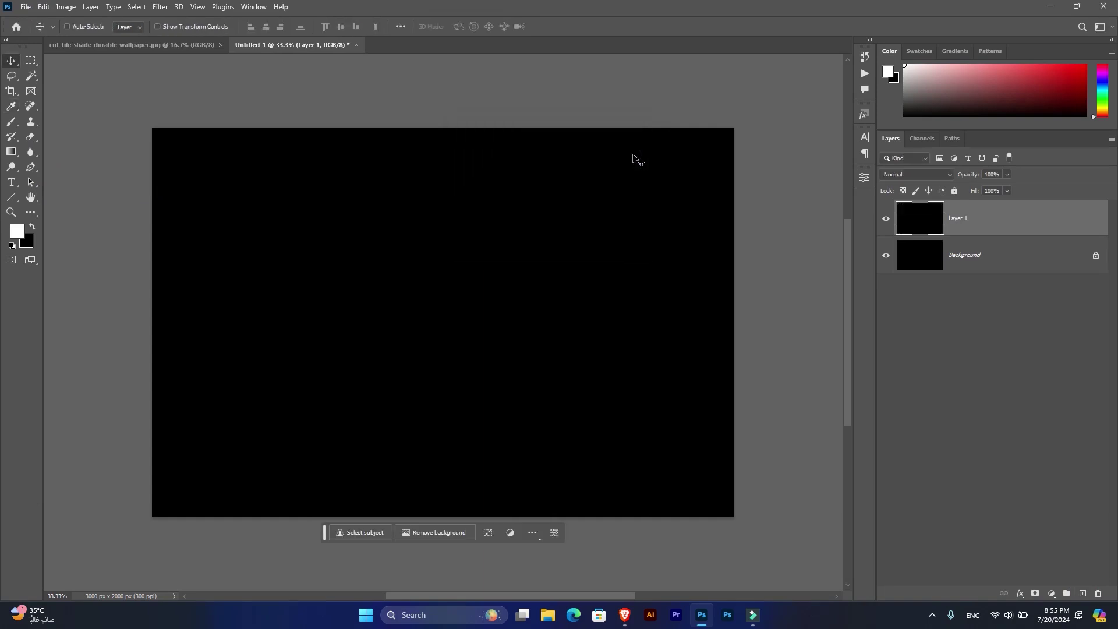
# Add 400% monochromatic Gaussian noise to Layer 1.
pyautogui.click(160, 7)
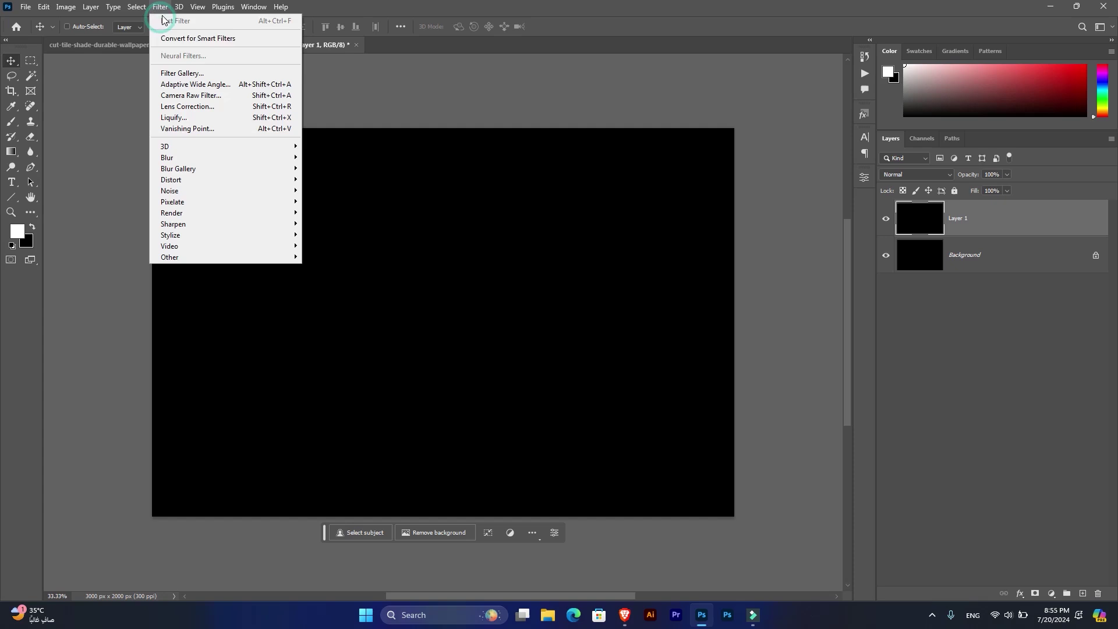
pyautogui.moveTo(209, 191)
pyautogui.click(315, 191)
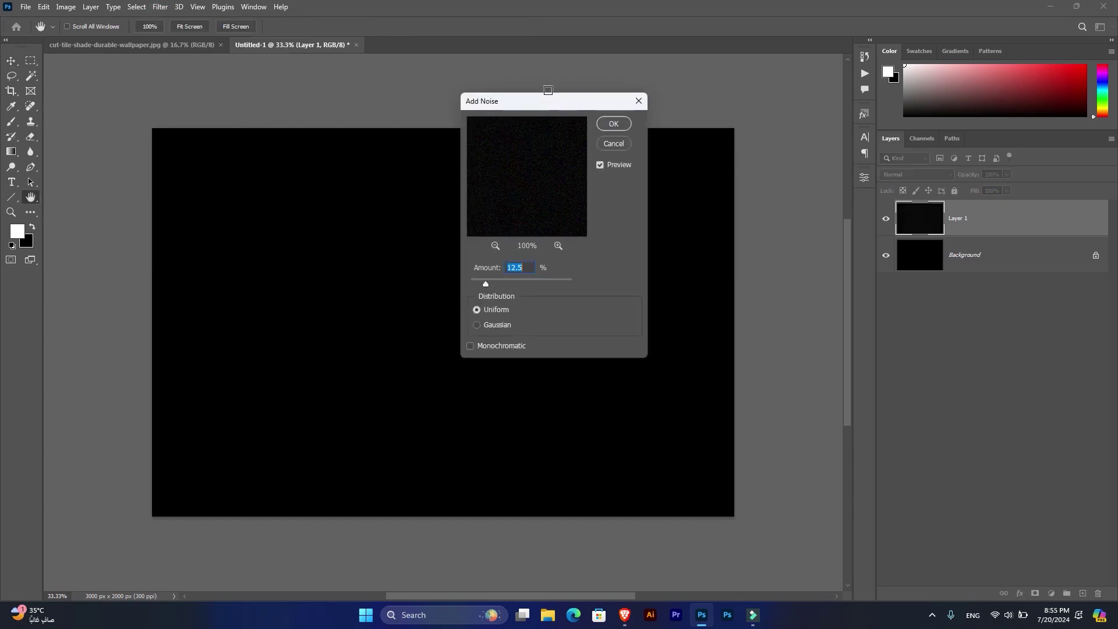
pyautogui.moveTo(550, 285); pyautogui.dragTo(565, 283)
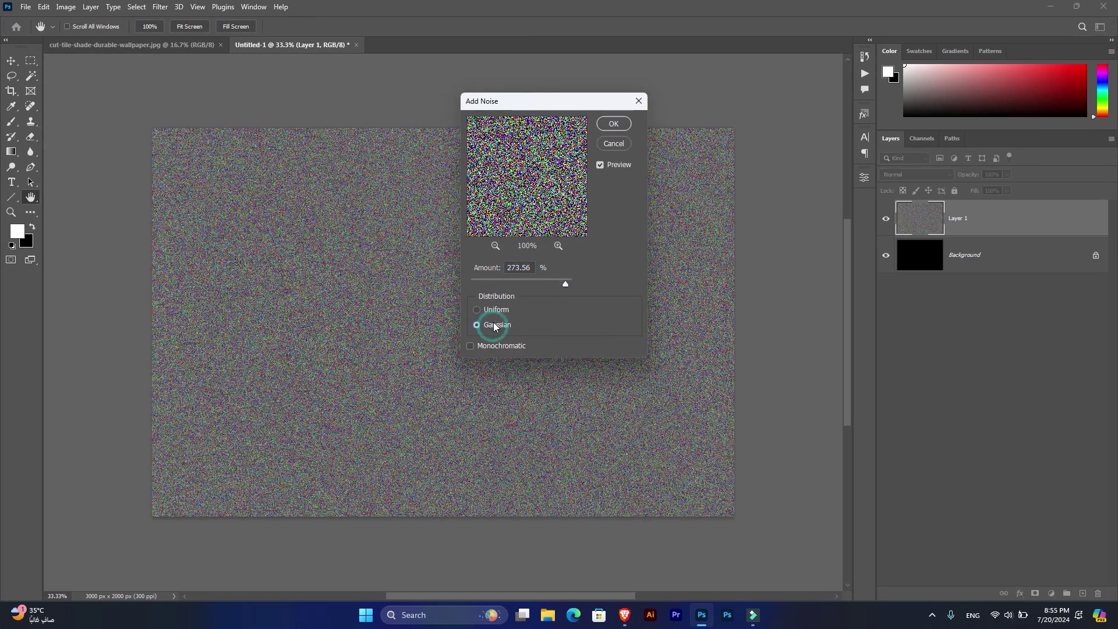
pyautogui.click(485, 346)
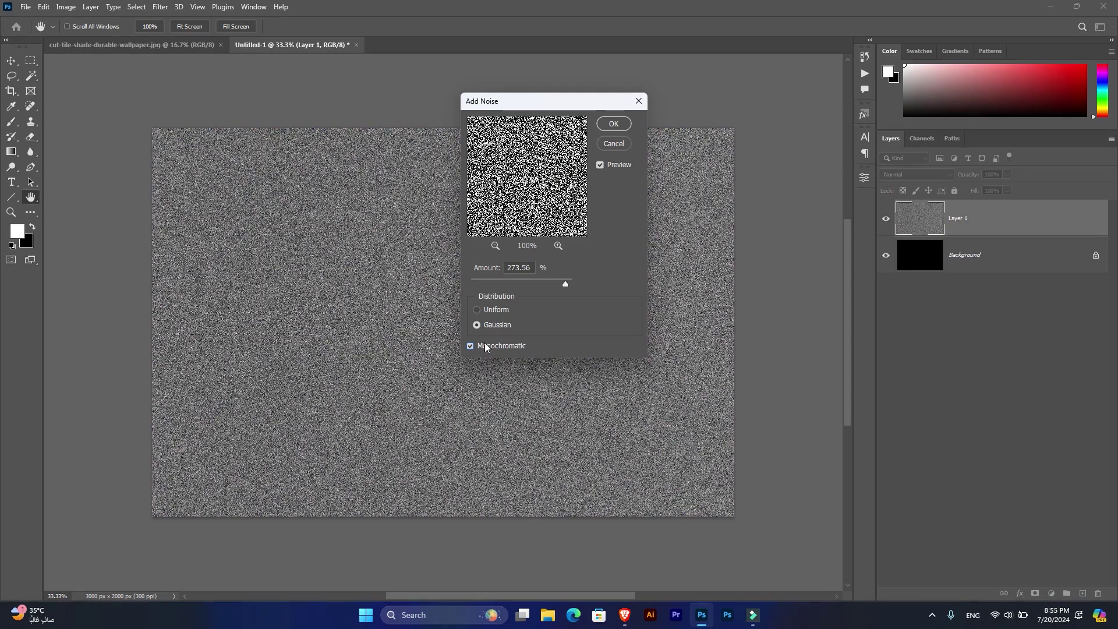
pyautogui.moveTo(560, 281); pyautogui.dragTo(578, 281)
pyautogui.click(620, 124)
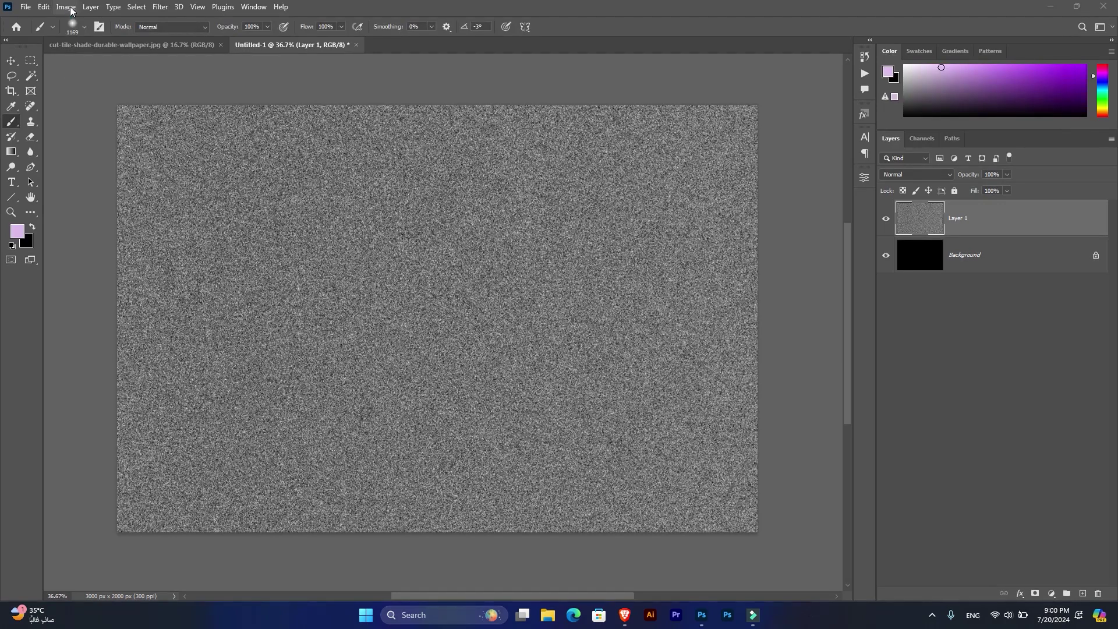
# Crush the noise with Levels, black input near 207, leaving sparse star specks.
pyautogui.click(71, 9)
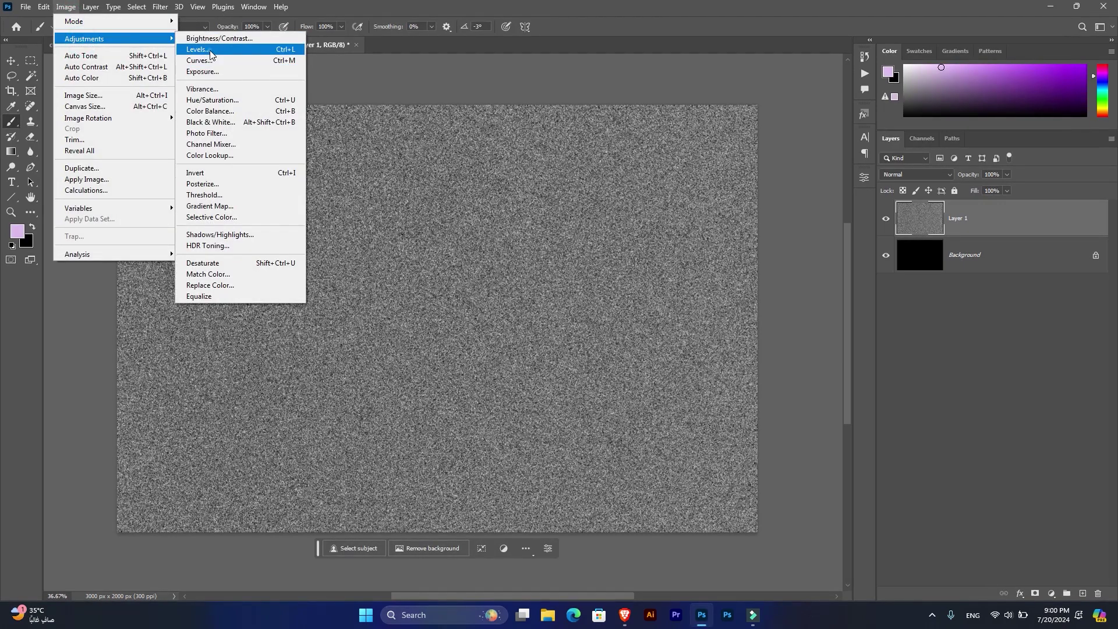
pyautogui.click(211, 55)
pyautogui.moveTo(448, 247); pyautogui.dragTo(559, 248)
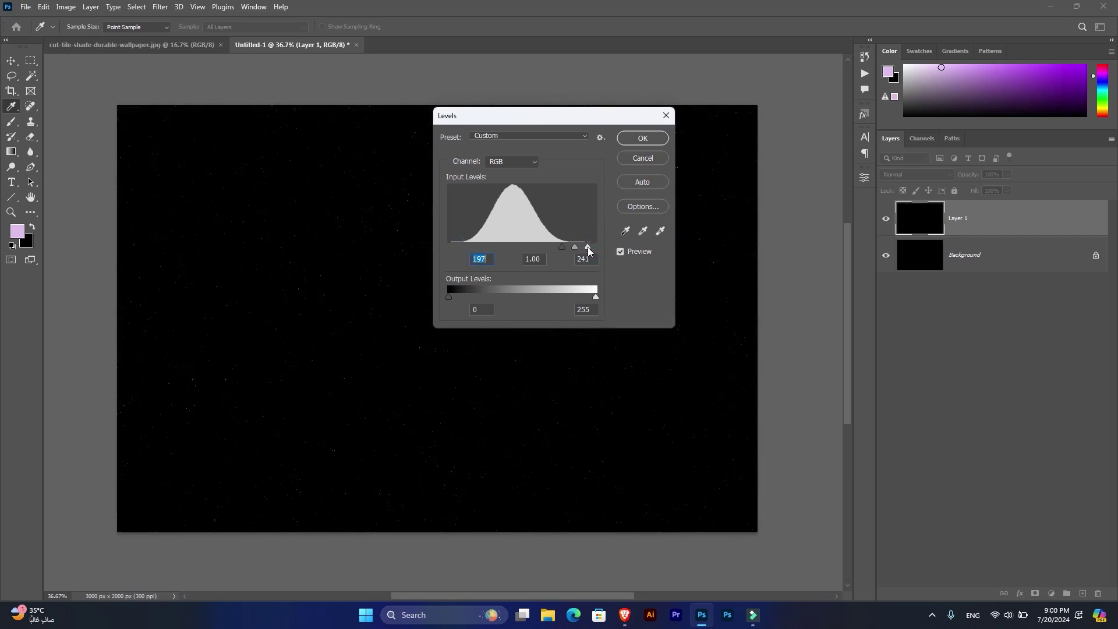
pyautogui.moveTo(564, 247); pyautogui.dragTo(568, 247)
# Apply Levels, then stamp a white star cluster with a Kyle's Spatter brush.
pyautogui.click(652, 140)
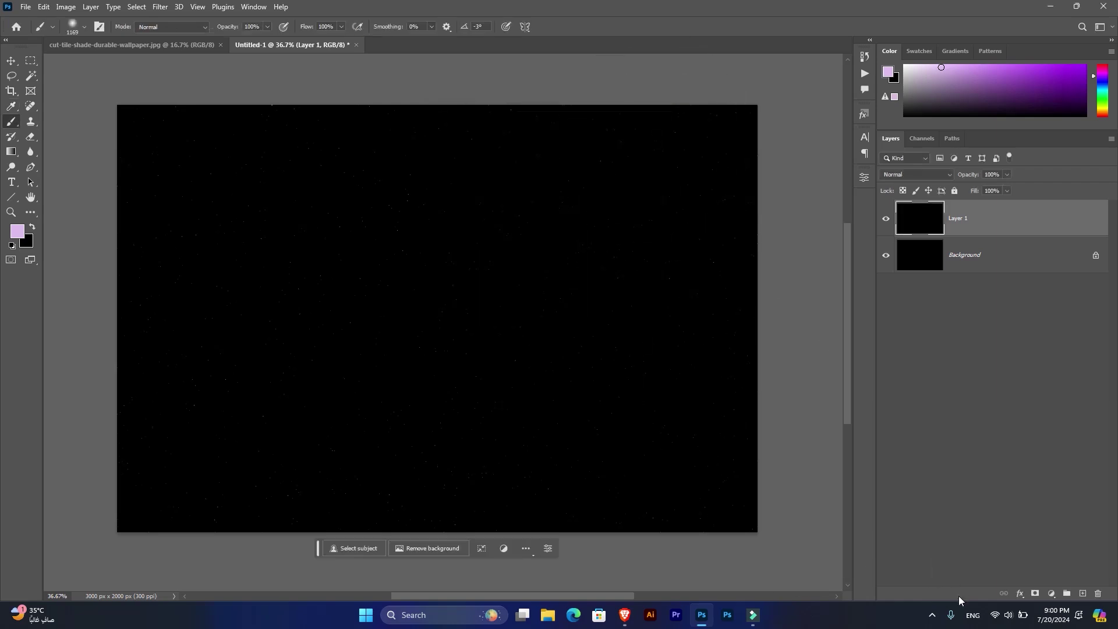
pyautogui.rightClick(373, 233)
pyautogui.scroll(-2, 481, 434)
pyautogui.scroll(-2, 480, 436)
pyautogui.scroll(-2, 483, 439)
pyautogui.scroll(-3, 482, 439)
pyautogui.scroll(-2, 480, 437)
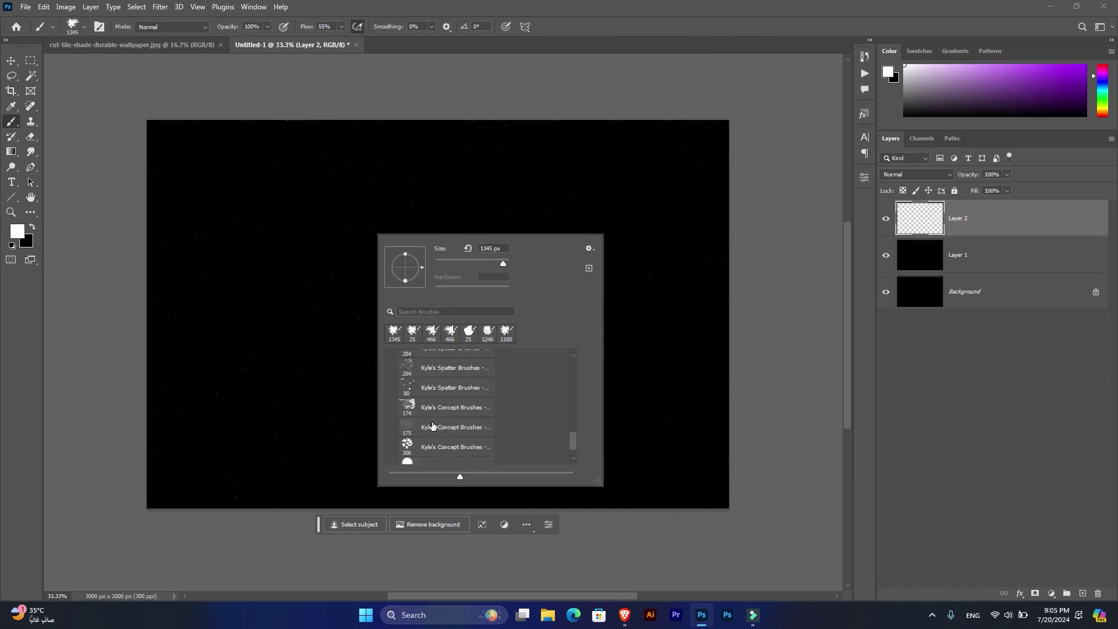
pyautogui.doubleClick(422, 389)
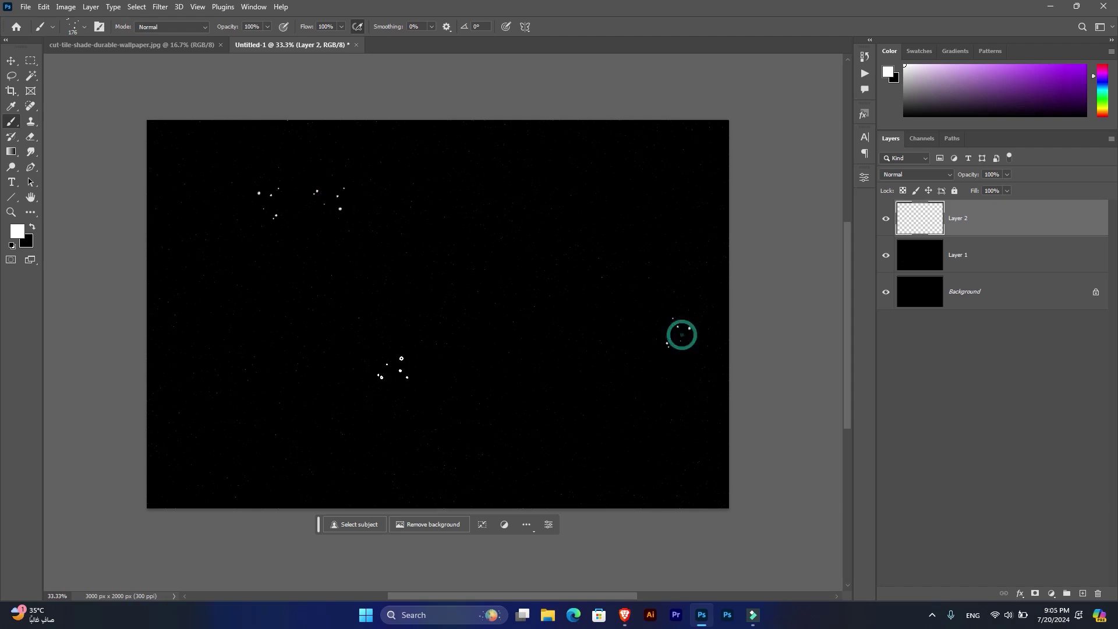
pyautogui.click(636, 217)
# Erase painted stars on the left, top centre, top right and canvas centre.
pyautogui.click(31, 139)
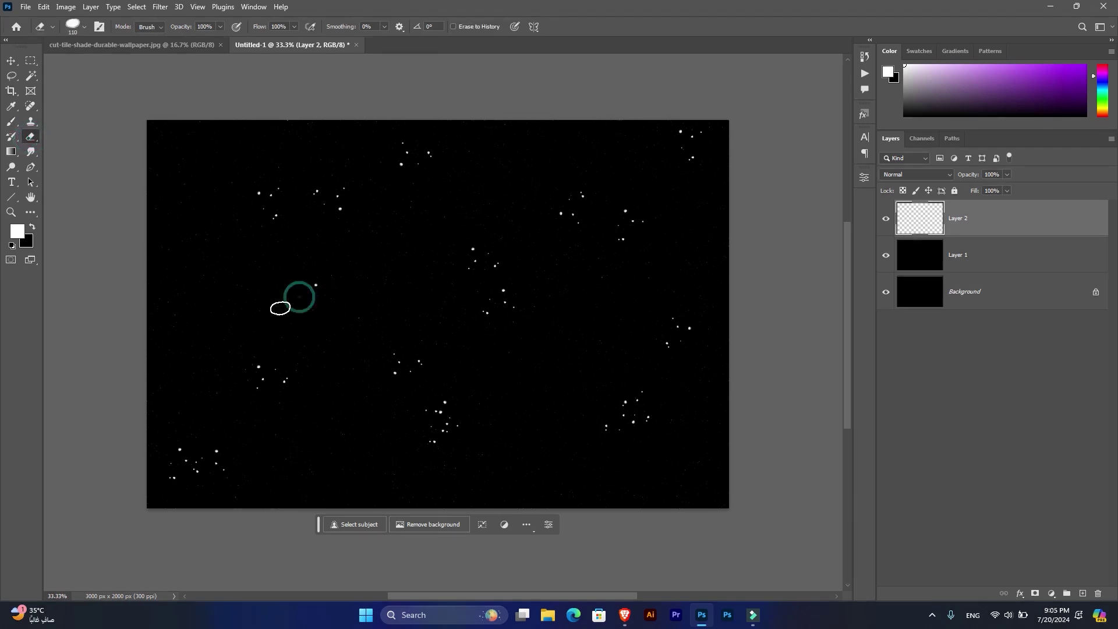
pyautogui.click(278, 195)
pyautogui.click(440, 141)
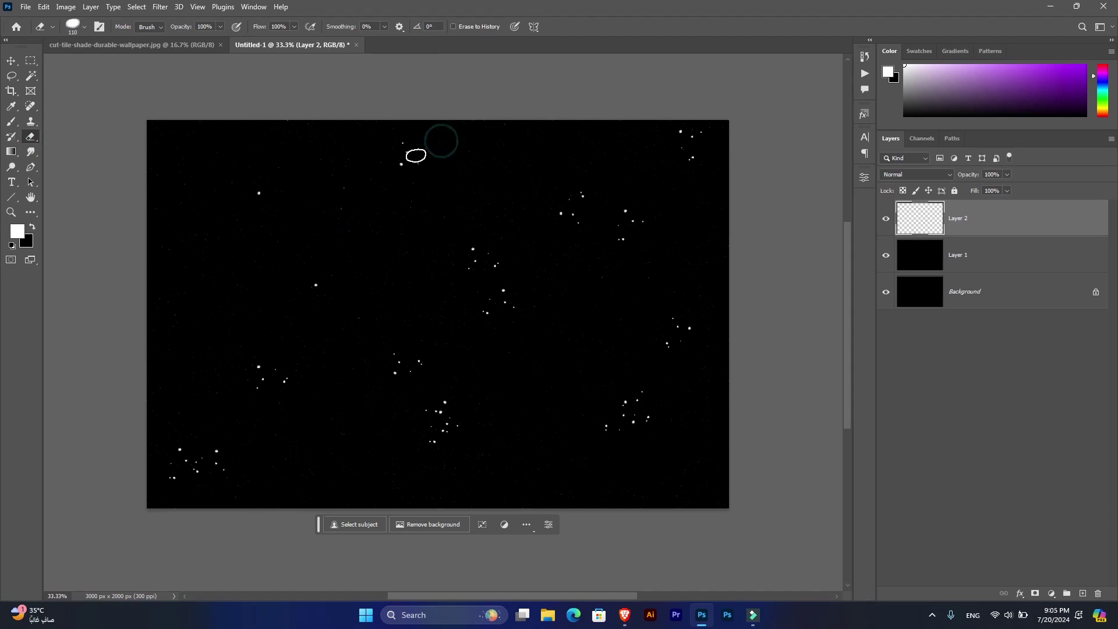
pyautogui.click(581, 186)
pyautogui.click(696, 135)
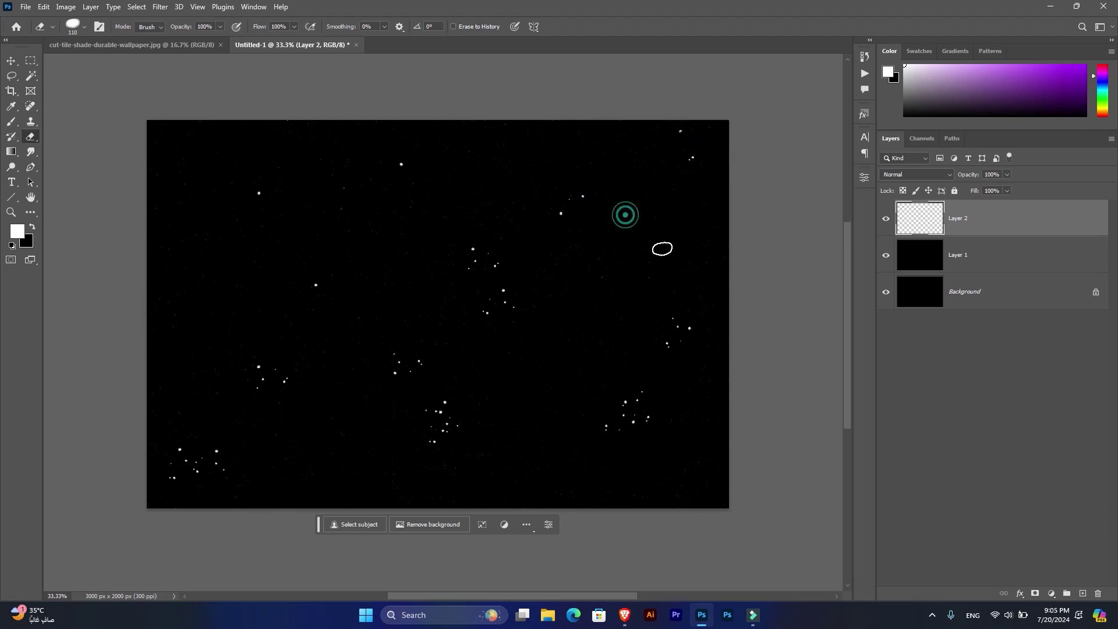
pyautogui.click(487, 257)
pyautogui.click(501, 299)
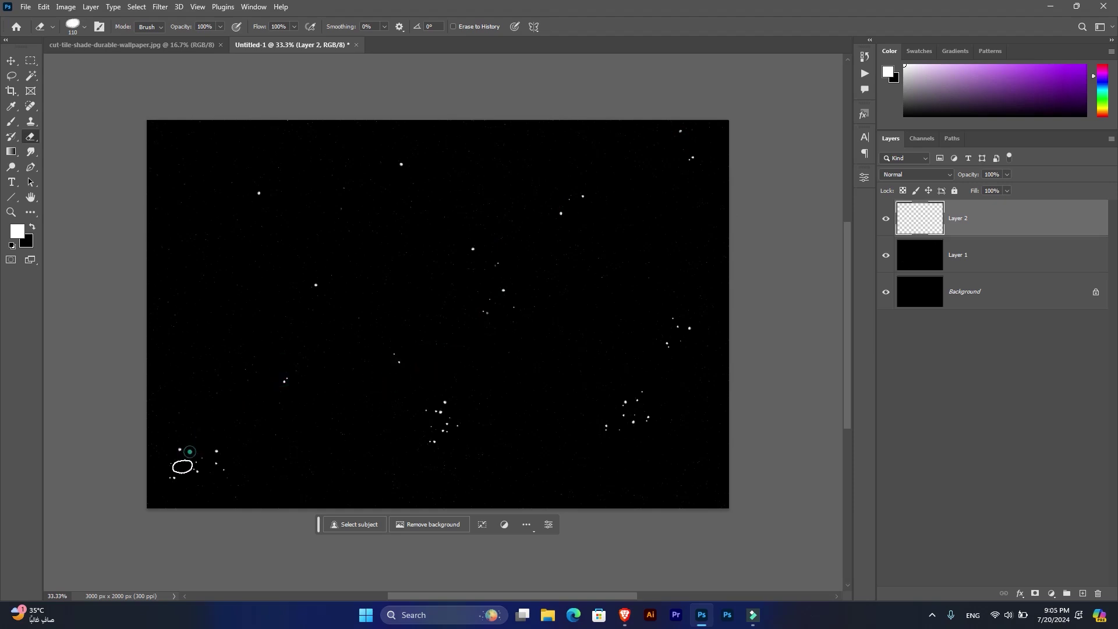
# Erase stars from the lower-left, lower-middle and lower-right clusters and stray specks.
pyautogui.click(197, 471)
pyautogui.click(440, 426)
pyautogui.click(656, 422)
pyautogui.moveTo(419, 342); pyautogui.dragTo(384, 379)
pyautogui.click(423, 424)
pyautogui.click(26, 11)
# Make a circular elliptical-marquee selection on the stone texture document.
pyautogui.click(183, 44)
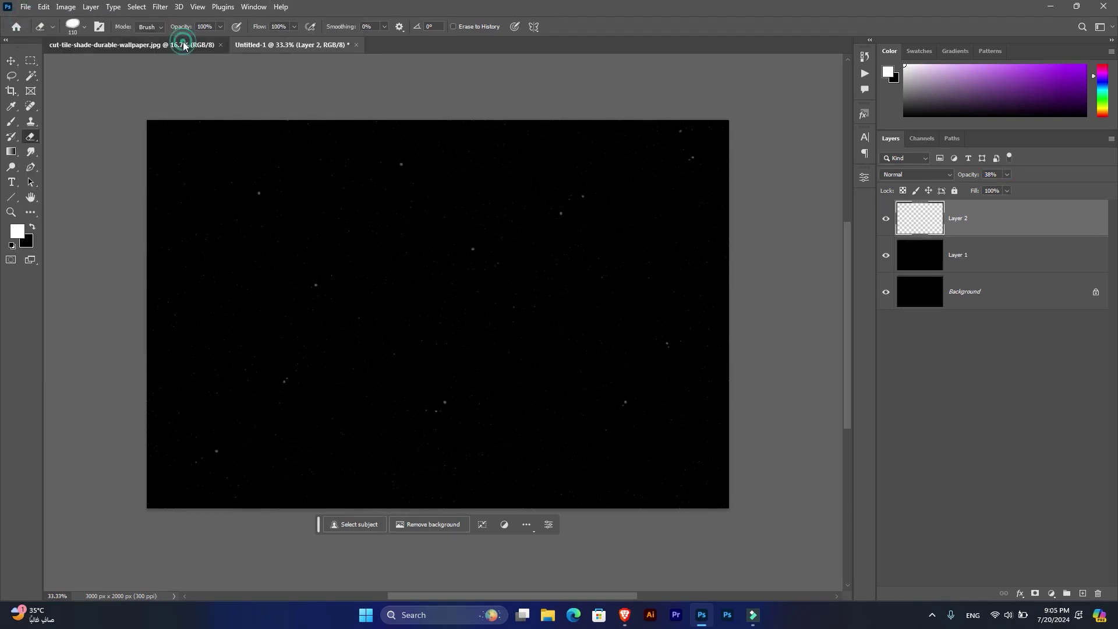
pyautogui.rightClick(12, 76)
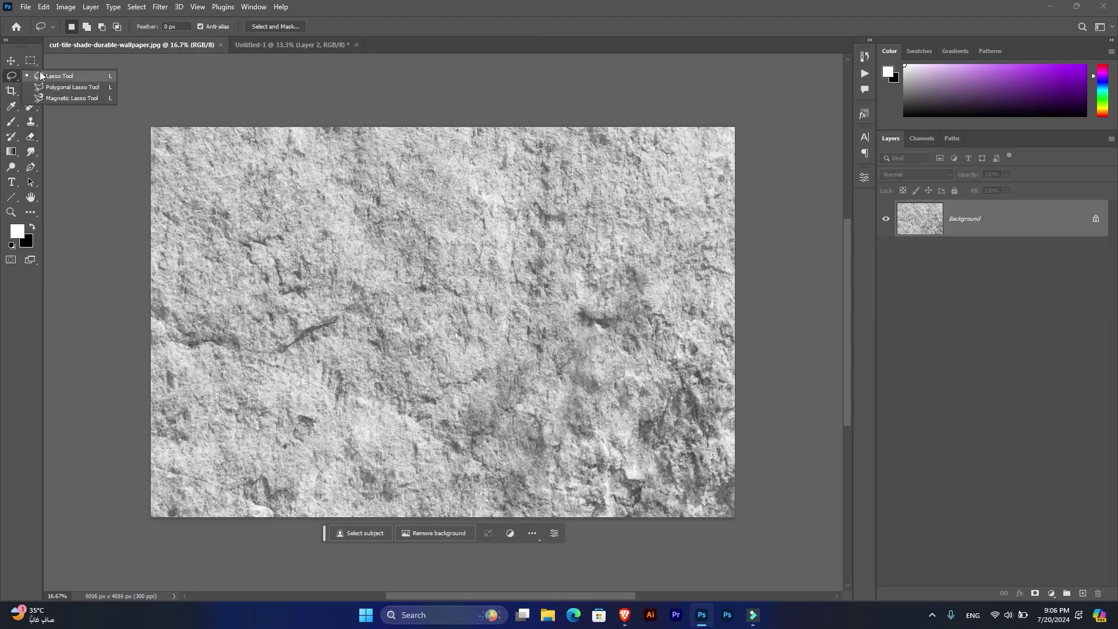
pyautogui.rightClick(31, 61)
pyautogui.click(58, 72)
pyautogui.moveTo(297, 169)
pyautogui.mouseDown()
pyautogui.moveTo(875, 442)
pyautogui.moveTo(898, 425)
pyautogui.mouseUp()
pyautogui.moveTo(159, 230); pyautogui.dragTo(602, 252)
pyautogui.moveTo(434, 258)
pyautogui.mouseDown()
pyautogui.moveTo(473, 244)
pyautogui.moveTo(475, 220)
pyautogui.mouseUp()
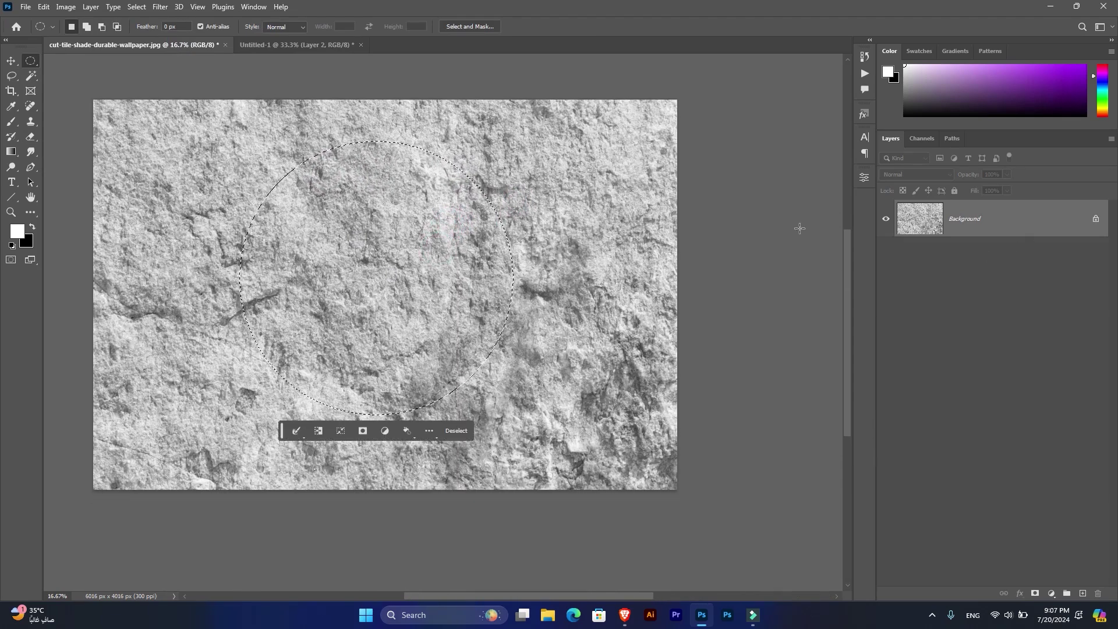
# Copy the textured circle to its own layer, hide the original, and apply Spherize.
pyautogui.rightClick(426, 232)
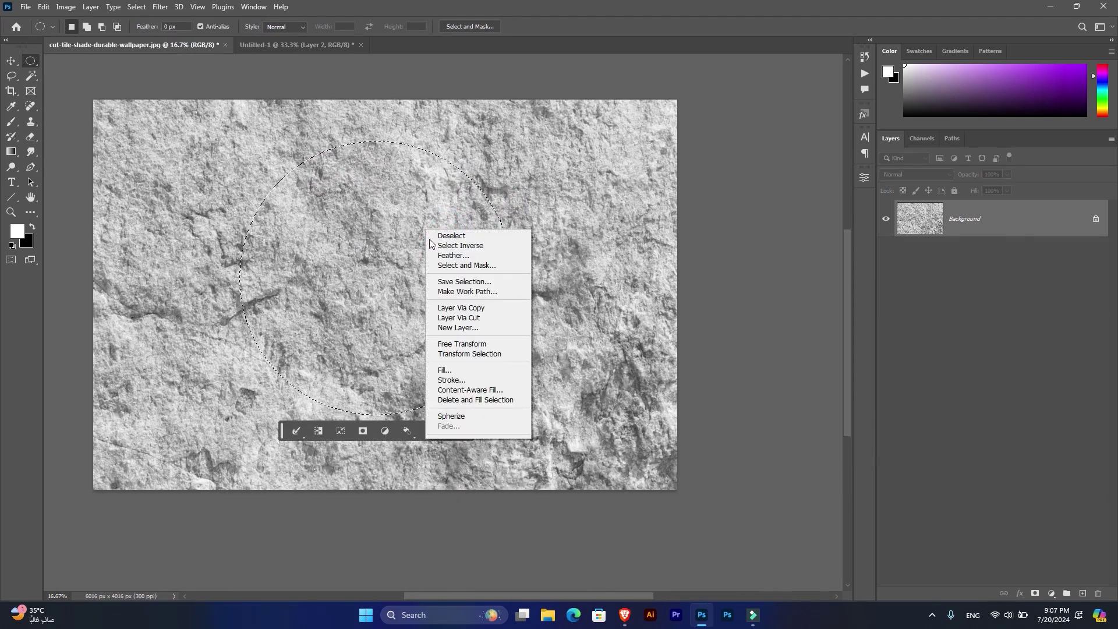
pyautogui.click(468, 307)
pyautogui.click(886, 256)
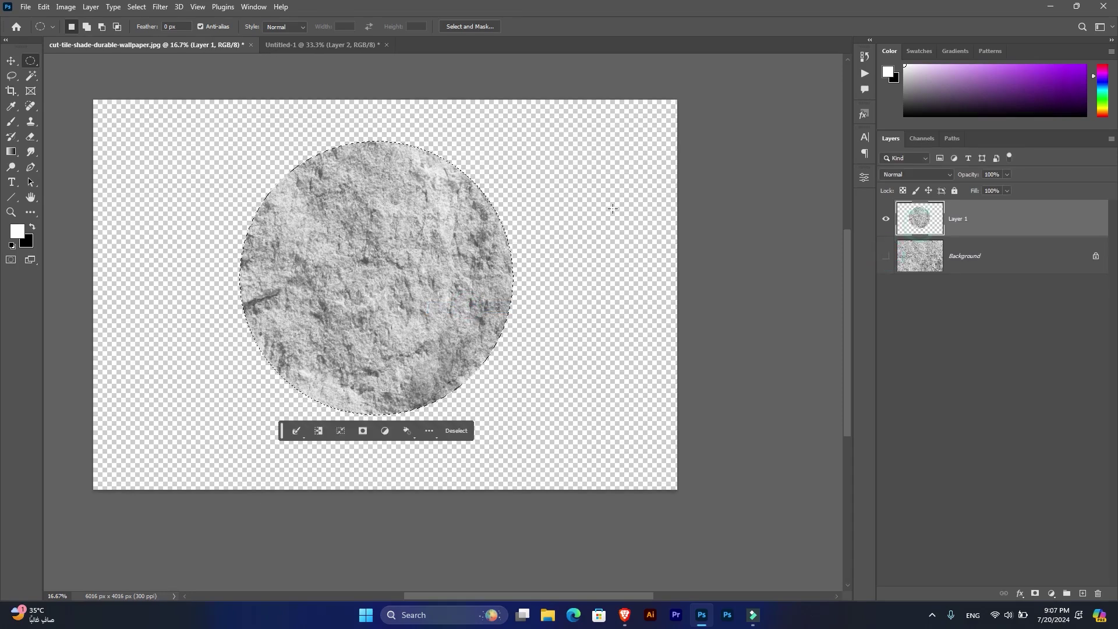
pyautogui.click(160, 6)
pyautogui.moveTo(171, 179)
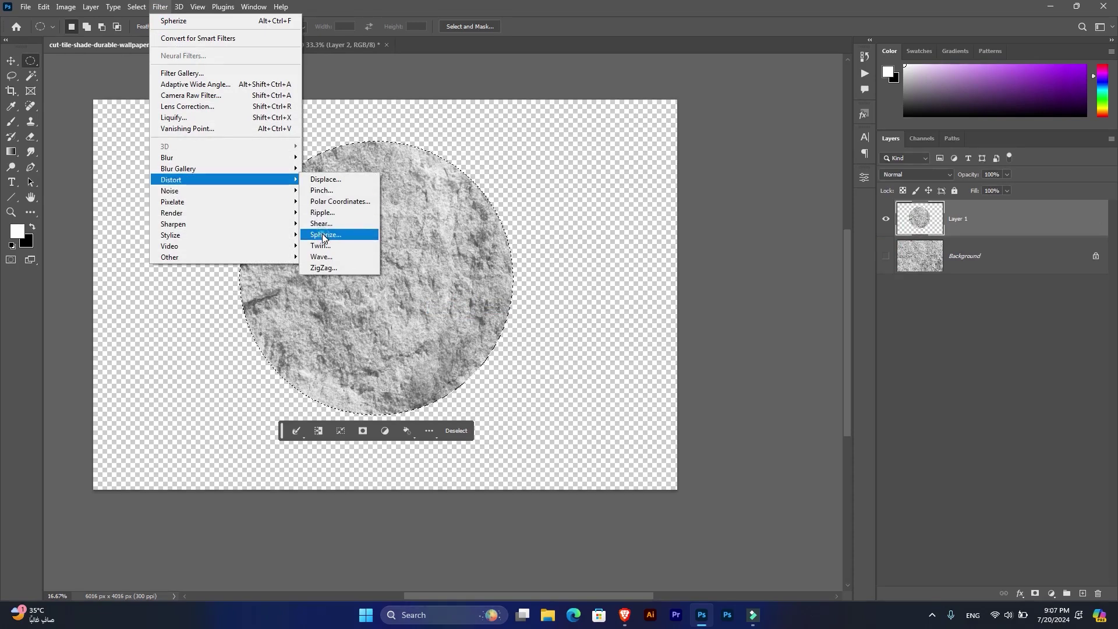
pyautogui.click(326, 234)
pyautogui.click(641, 152)
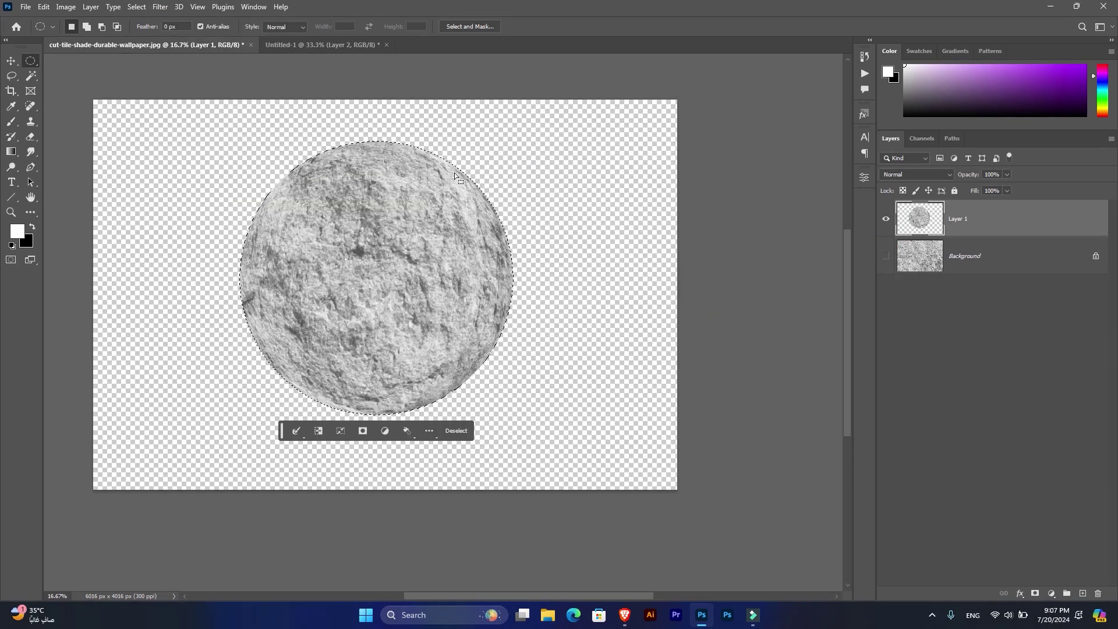
# Reapply the last Spherize filter to bulge the circle further.
pyautogui.click(160, 7)
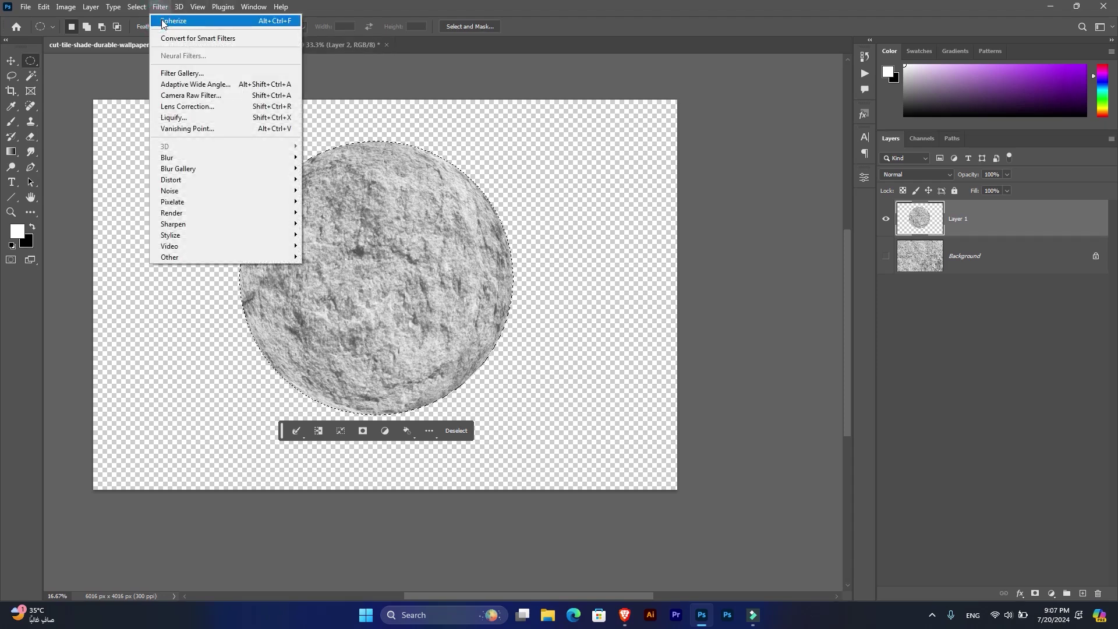
pyautogui.click(169, 17)
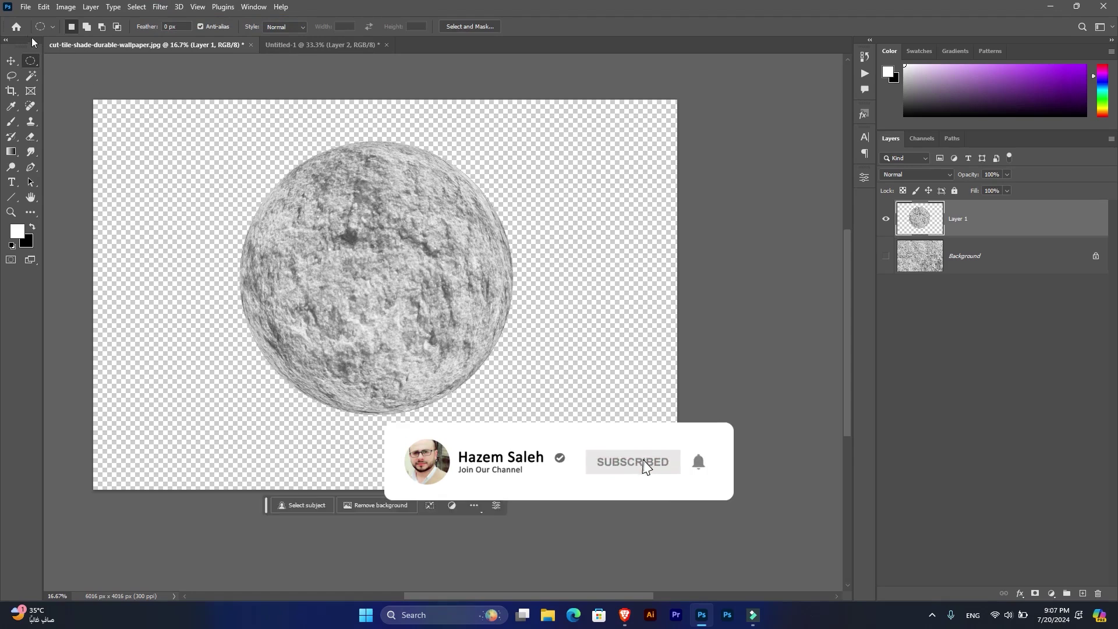
pyautogui.click(11, 61)
# Drag the moon into the starfield and scale it to about 67% at lower right.
pyautogui.moveTo(370, 177)
pyautogui.mouseDown()
pyautogui.moveTo(289, 50)
pyautogui.moveTo(504, 303)
pyautogui.mouseUp()
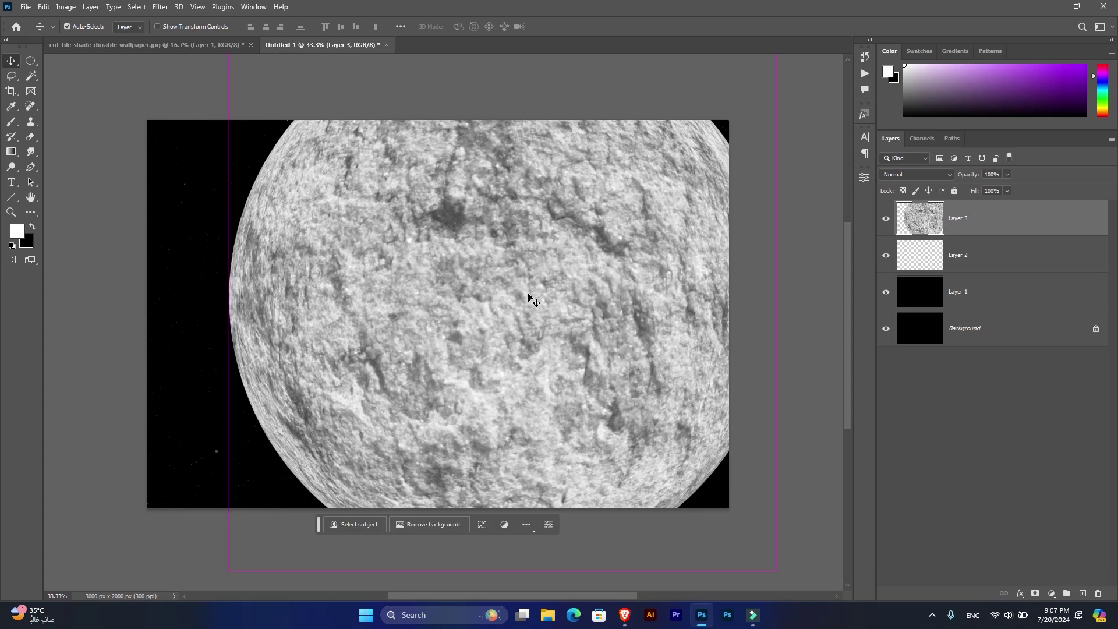
pyautogui.hotkey('ctrl', 't')
pyautogui.moveTo(229, 299)
pyautogui.mouseDown()
pyautogui.moveTo(337, 279)
pyautogui.moveTo(321, 297)
pyautogui.mouseUp()
pyautogui.moveTo(612, 318); pyautogui.dragTo(646, 351)
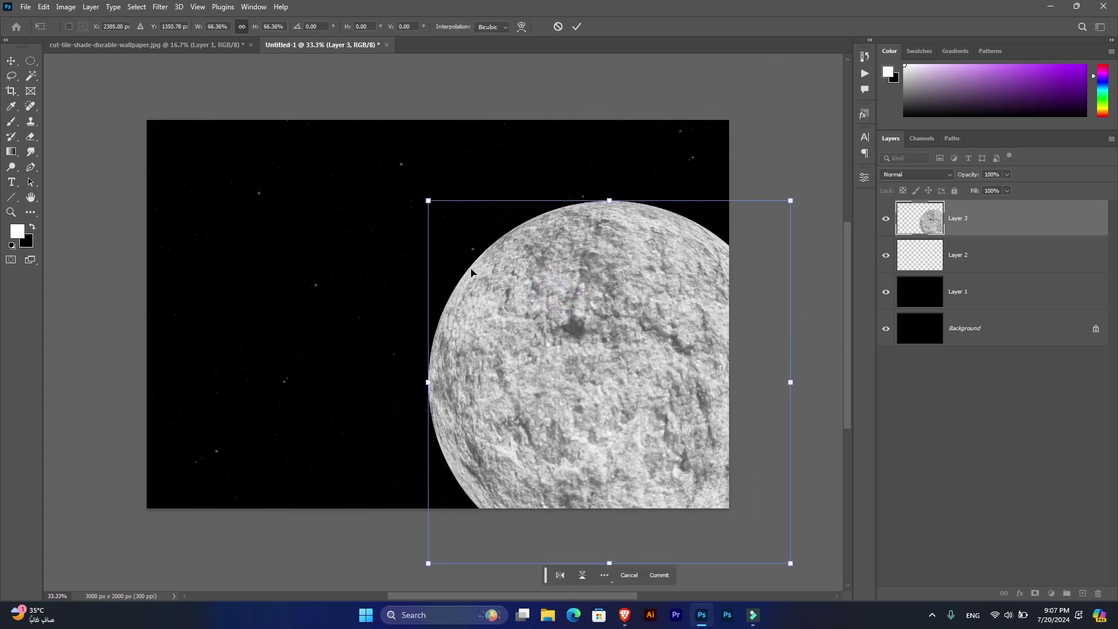
pyautogui.moveTo(428, 200); pyautogui.dragTo(421, 194)
pyautogui.moveTo(569, 269); pyautogui.dragTo(577, 293)
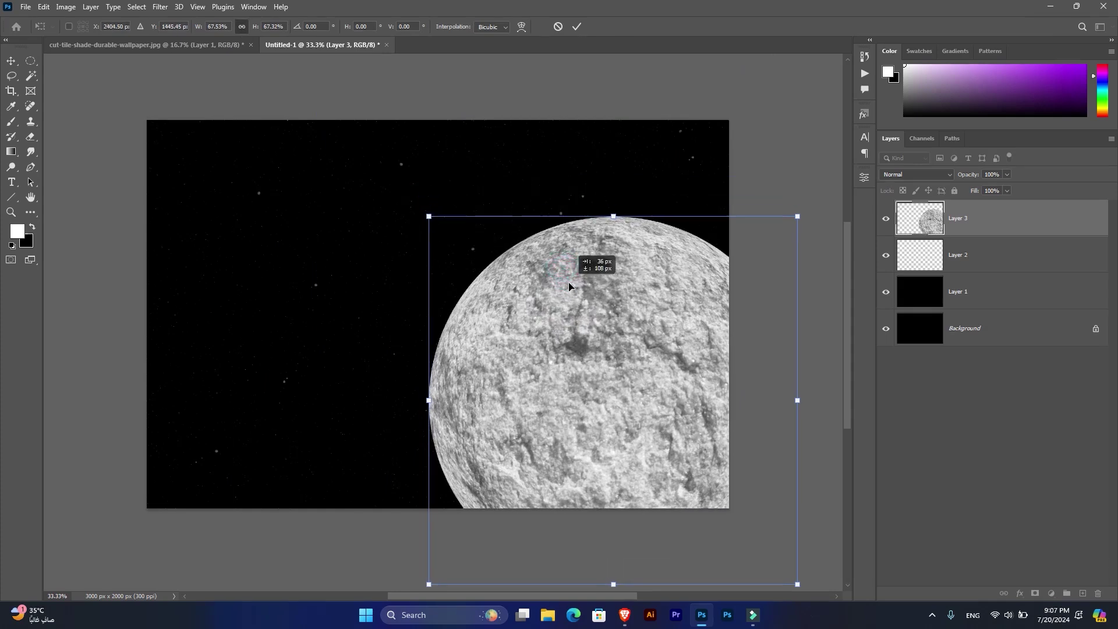
pyautogui.press('Return')
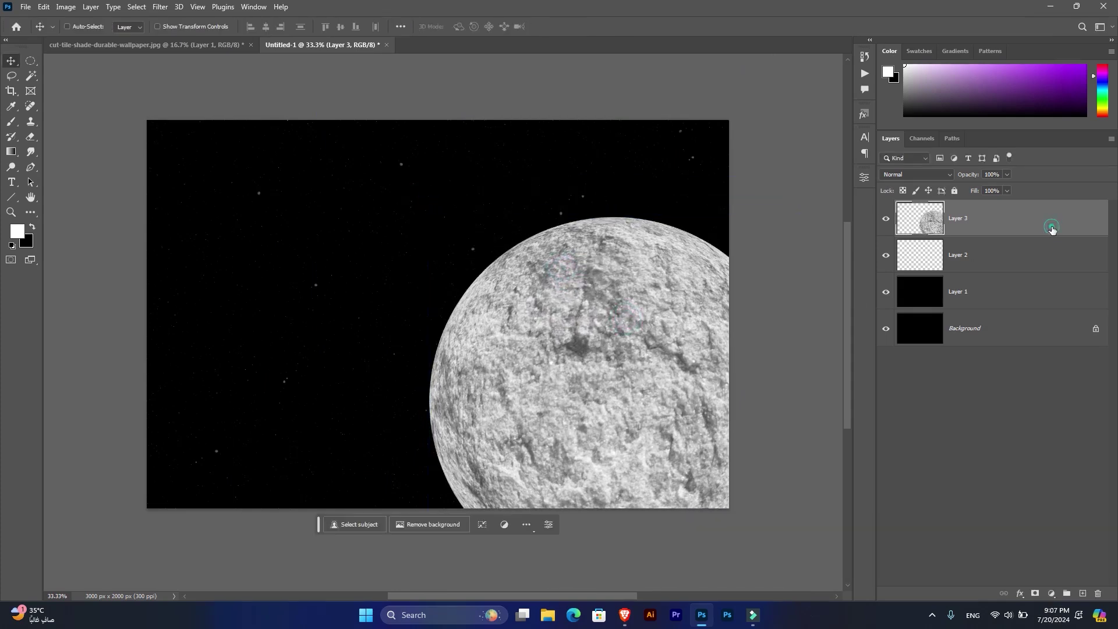
# Add a light blue Inner Glow to the moon layer.
pyautogui.doubleClick(1052, 230)
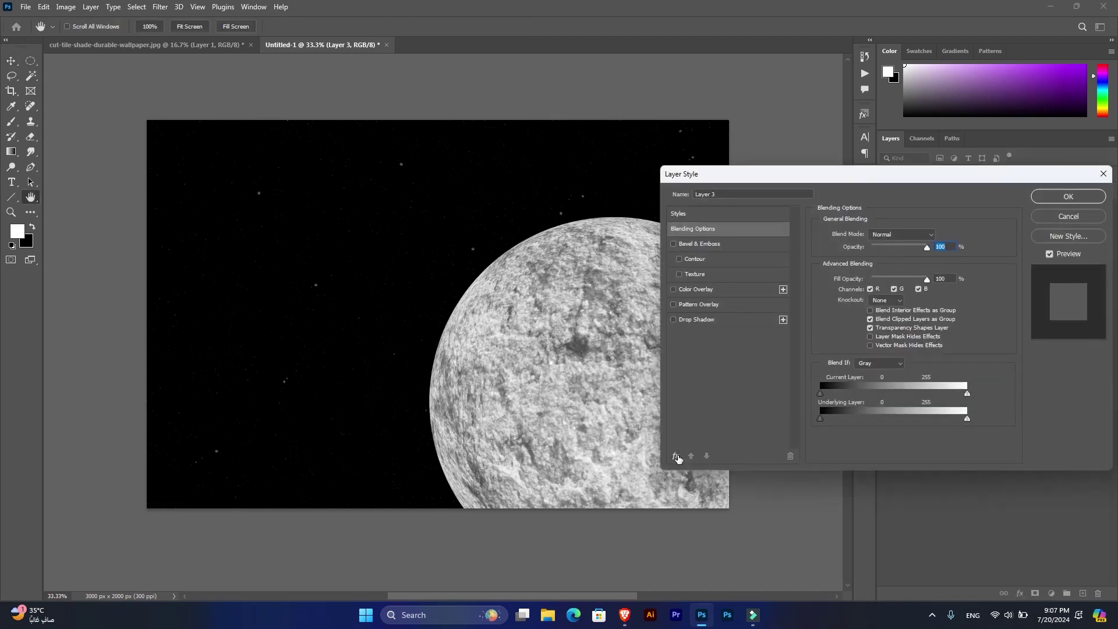
pyautogui.click(675, 457)
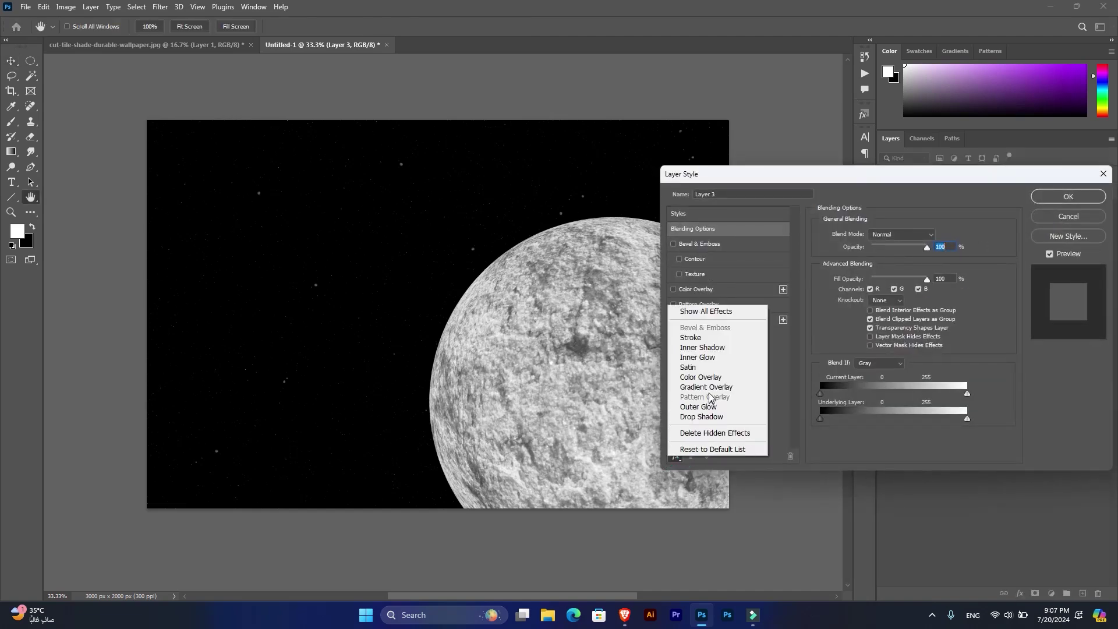
pyautogui.click(705, 357)
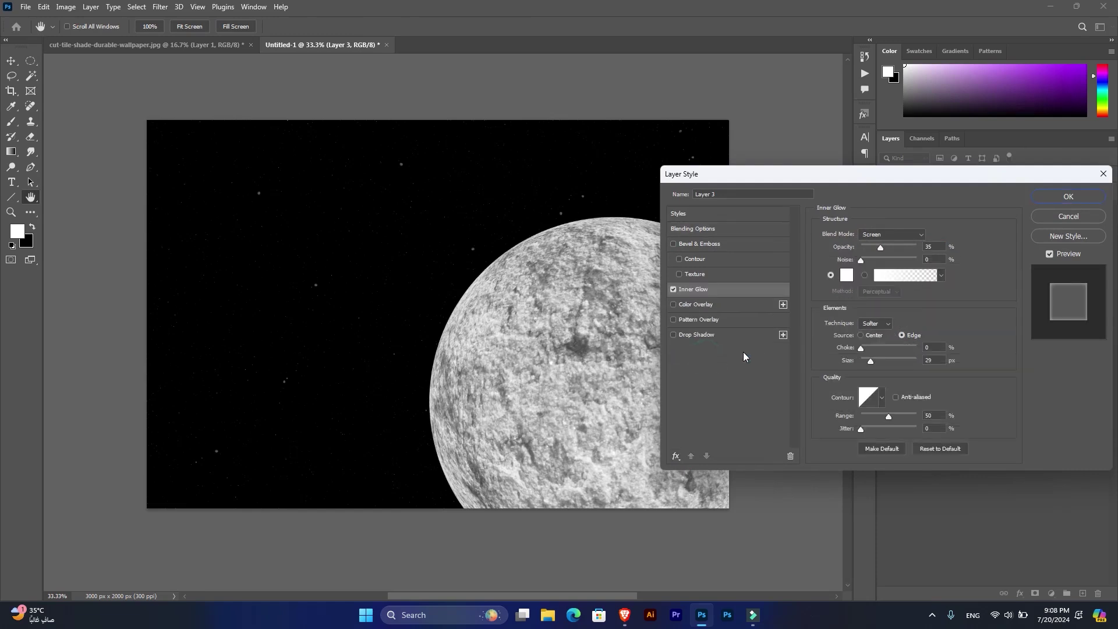
pyautogui.click(846, 278)
pyautogui.click(945, 286)
pyautogui.click(844, 234)
pyautogui.click(1040, 227)
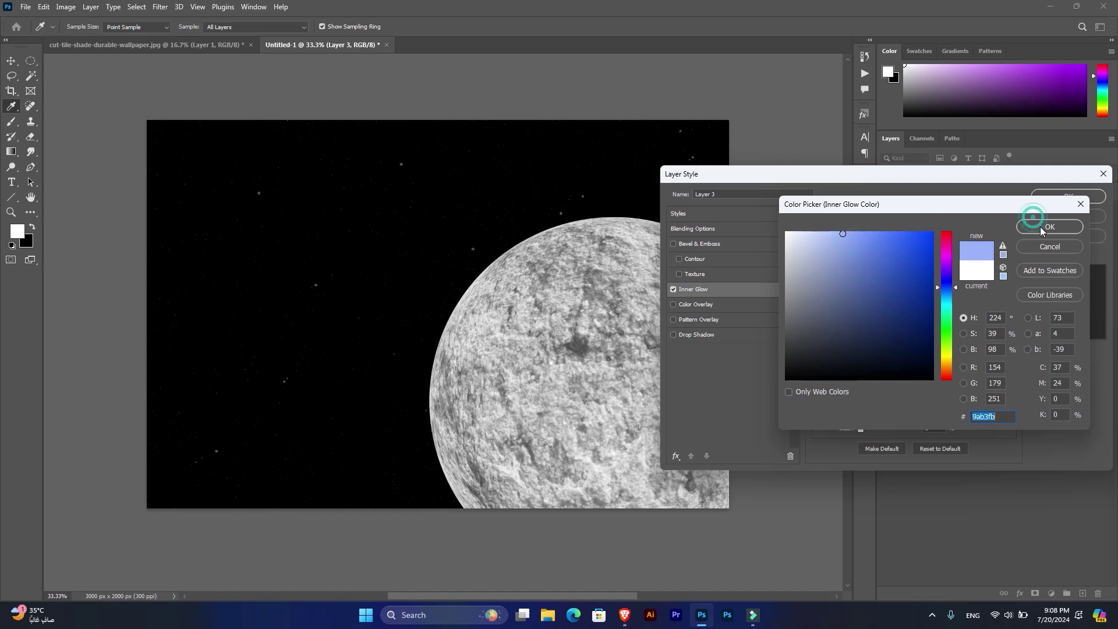
# Set the Inner Glow to 180 px with Multiply blending, then add an Inner Shadow.
pyautogui.moveTo(899, 248); pyautogui.dragTo(901, 247)
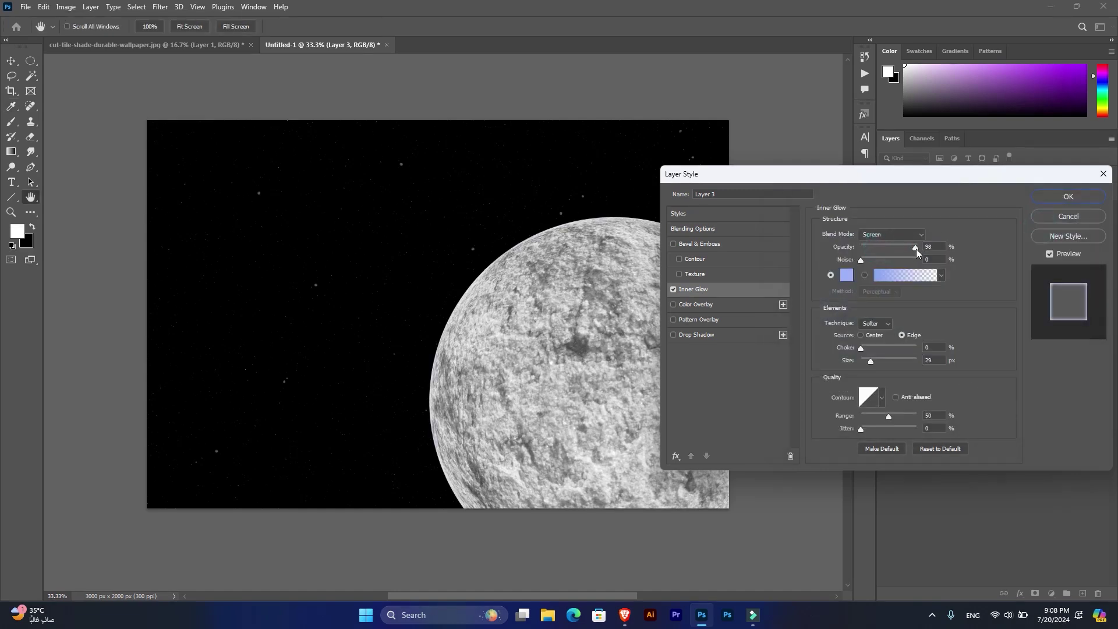
pyautogui.moveTo(871, 361); pyautogui.dragTo(903, 362)
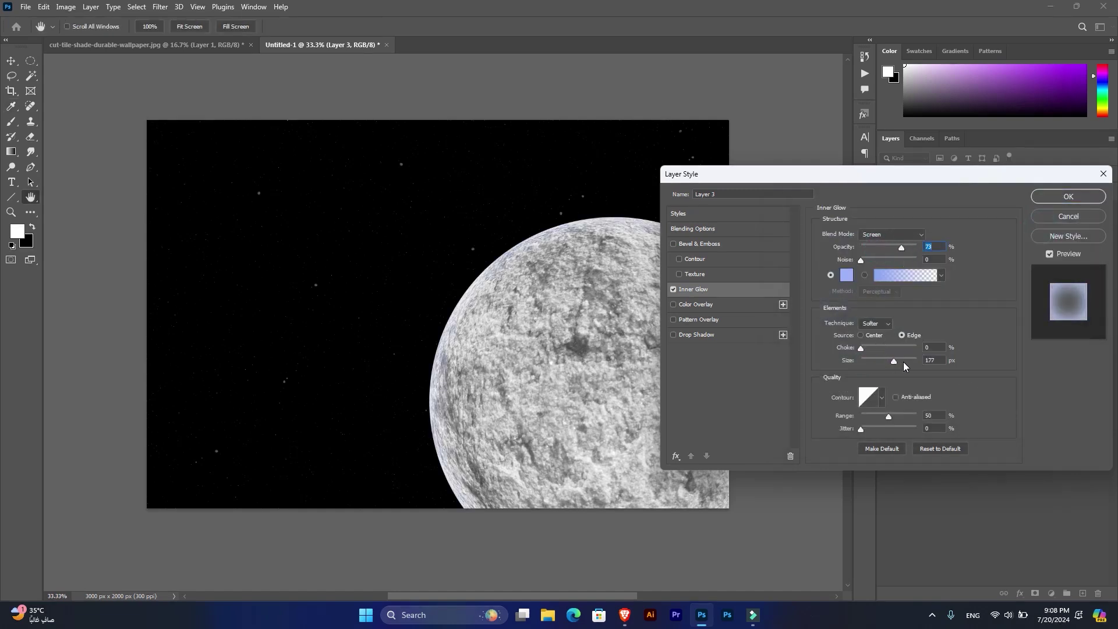
pyautogui.click(893, 234)
pyautogui.click(882, 280)
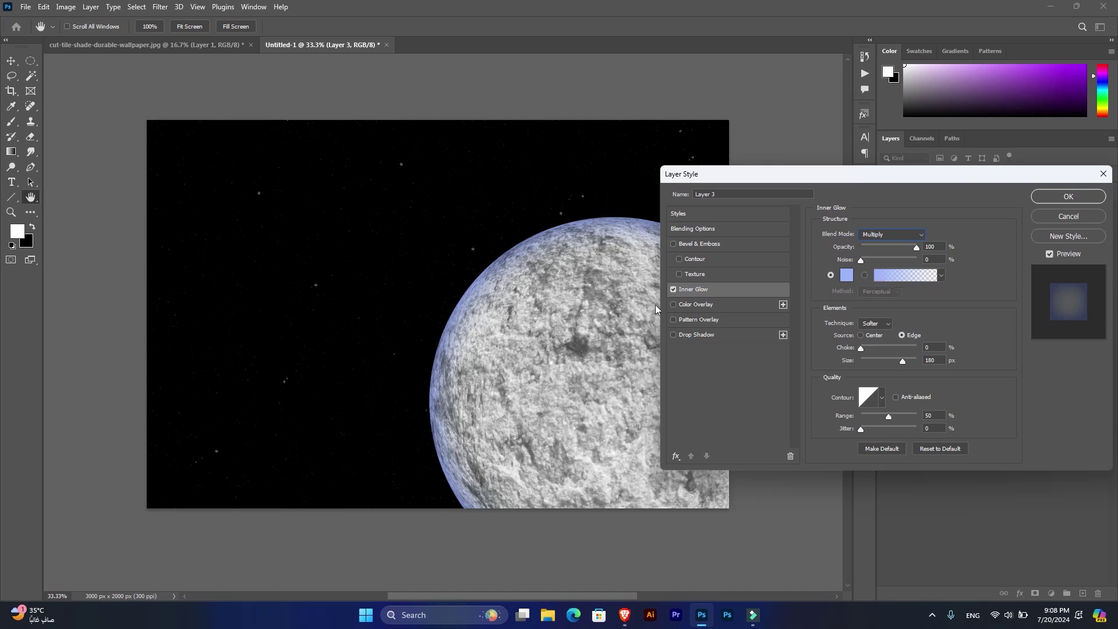
pyautogui.click(677, 456)
pyautogui.click(712, 356)
# Make the Inner Shadow white, Normal, 67% opacity, 259 px distance, 207 px size.
pyautogui.click(938, 235)
pyautogui.moveTo(799, 257); pyautogui.dragTo(787, 233)
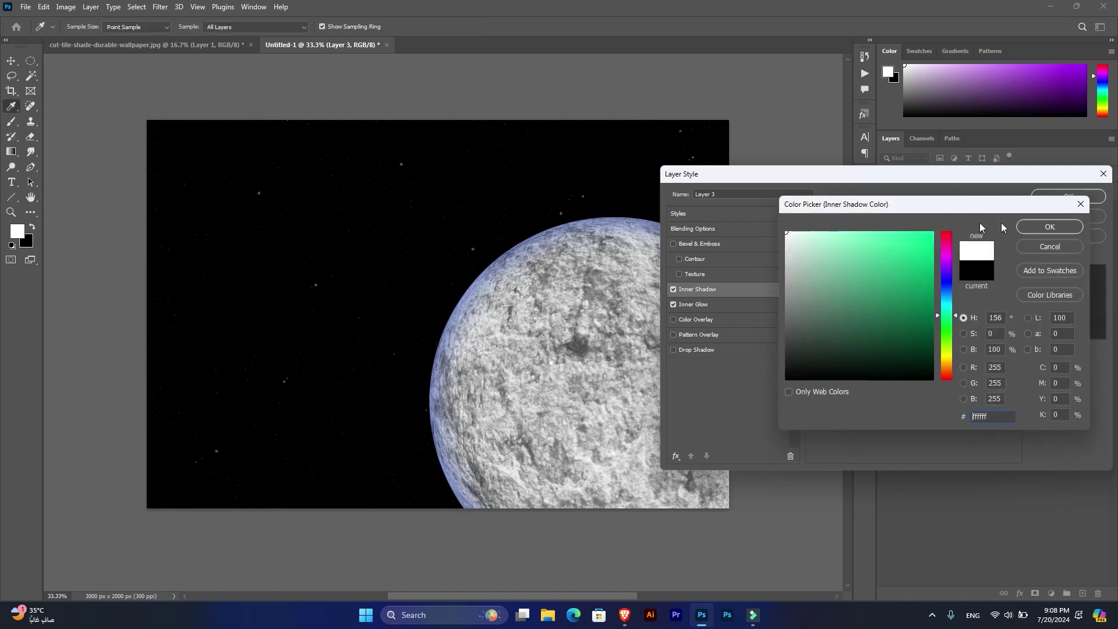
pyautogui.click(1043, 225)
pyautogui.moveTo(880, 251); pyautogui.dragTo(977, 249)
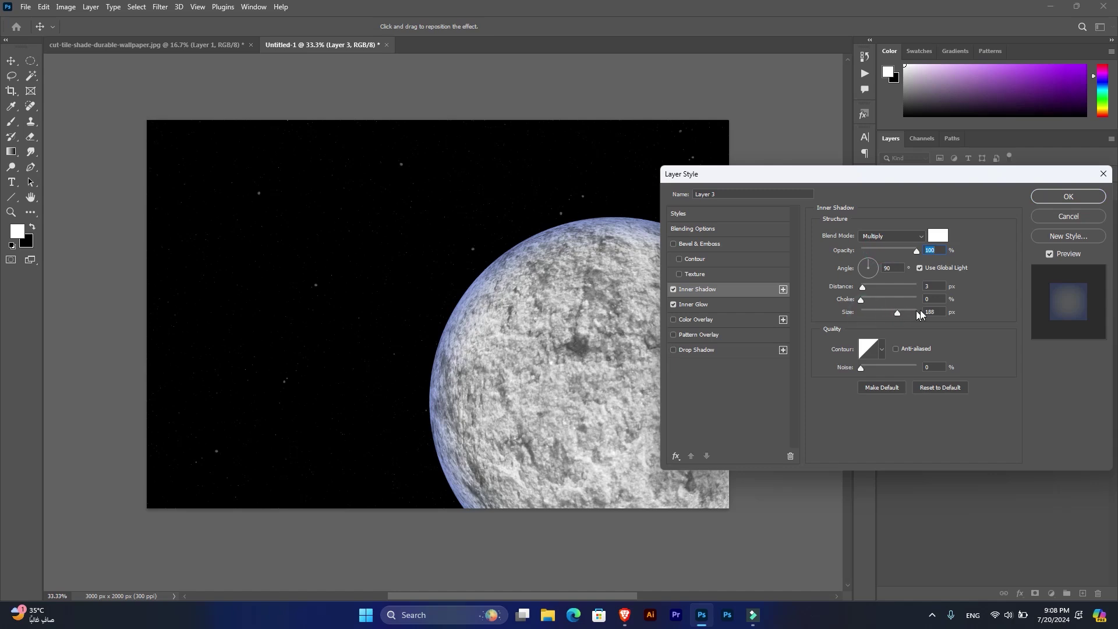
pyautogui.moveTo(910, 311); pyautogui.dragTo(910, 311)
pyautogui.click(881, 236)
pyautogui.click(877, 252)
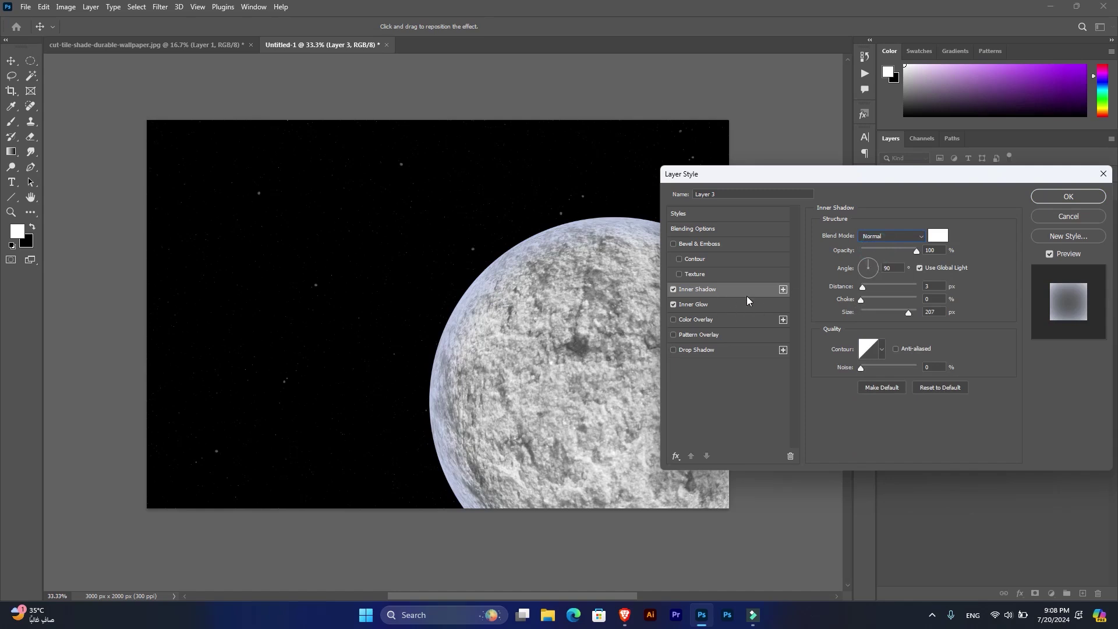
pyautogui.moveTo(865, 285)
pyautogui.mouseDown()
pyautogui.moveTo(931, 285)
pyautogui.moveTo(910, 288)
pyautogui.moveTo(899, 252)
pyautogui.mouseUp()
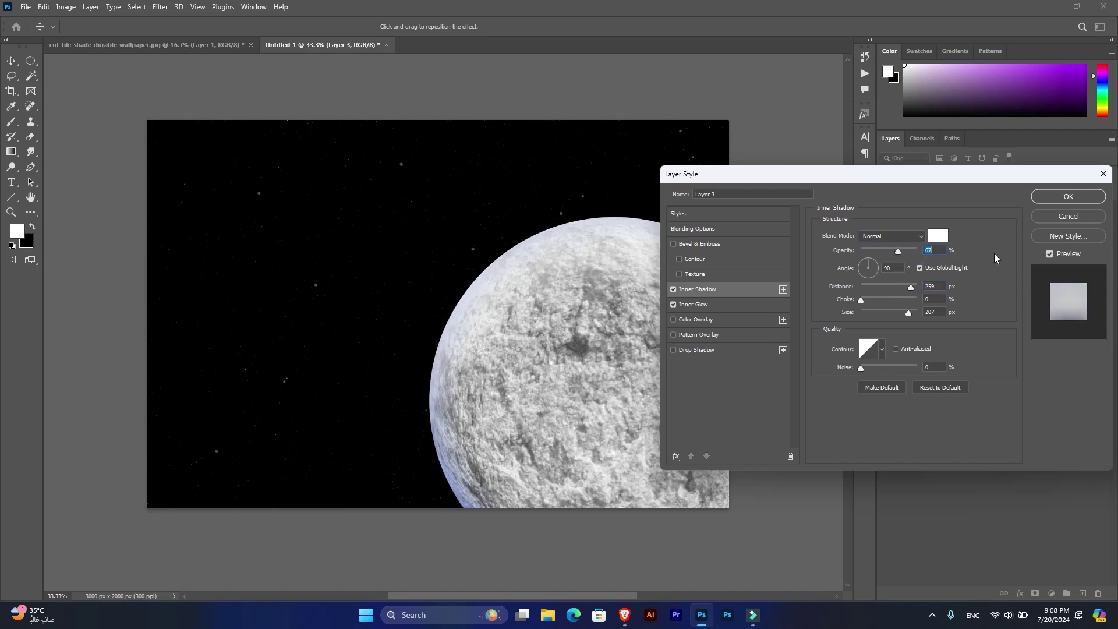
pyautogui.click(1054, 198)
# Add a blue Outer Glow with Multiply blending, 100% opacity and 128 px size.
pyautogui.click(676, 455)
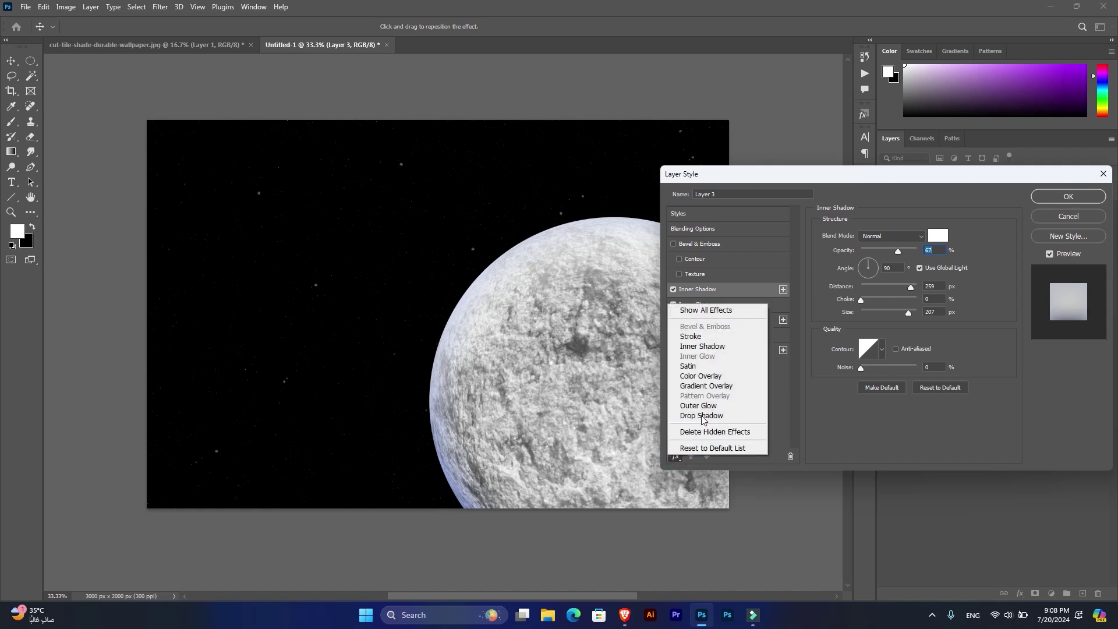
pyautogui.click(719, 407)
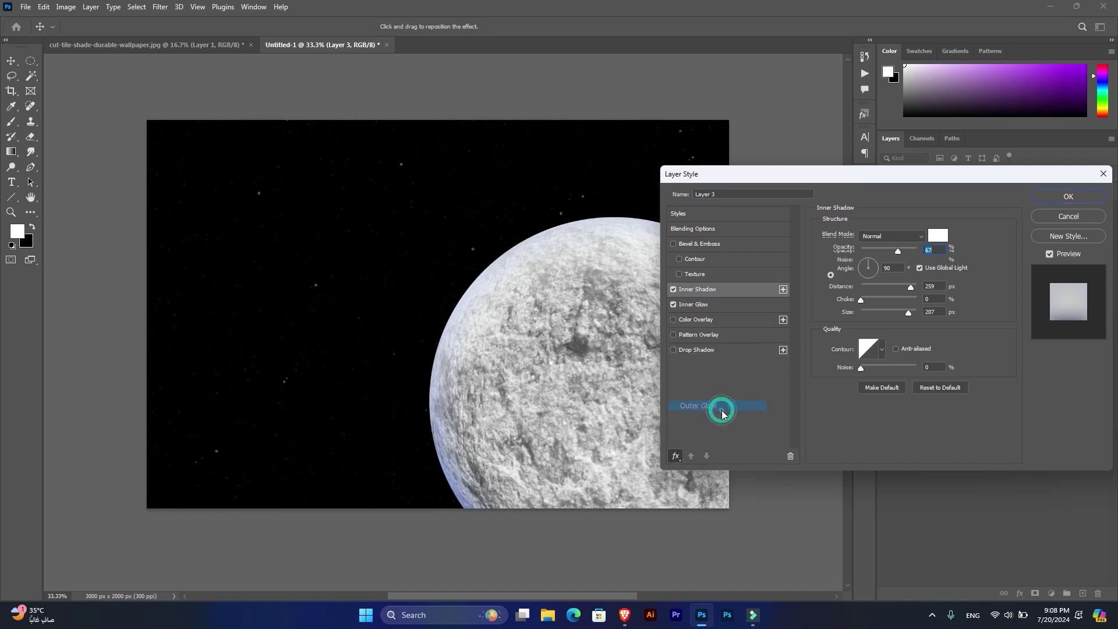
pyautogui.click(850, 274)
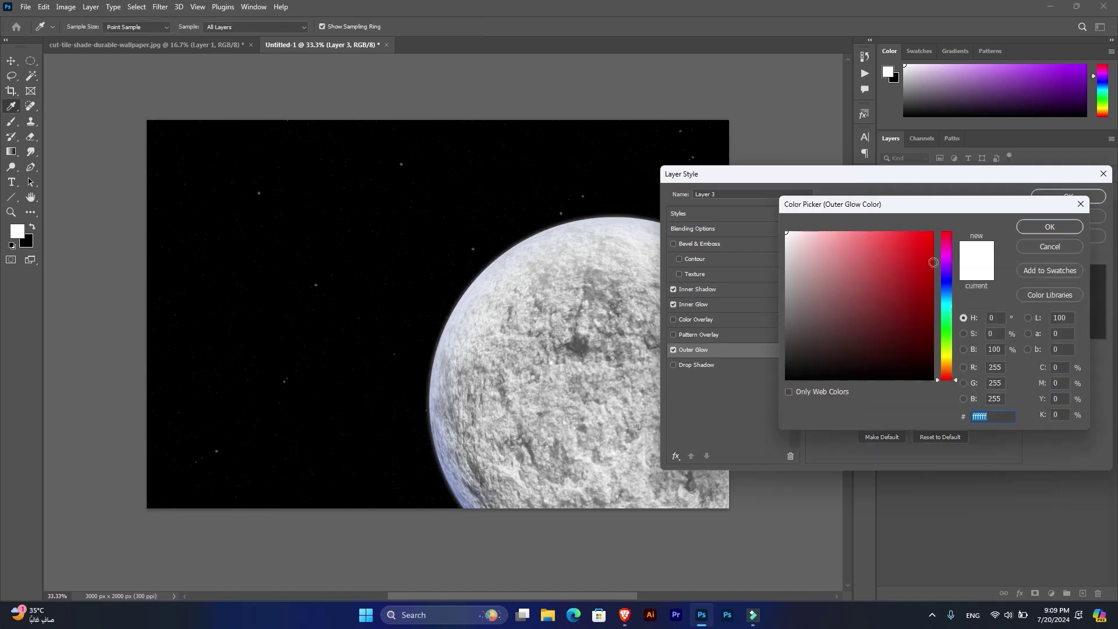
pyautogui.click(948, 279)
pyautogui.click(838, 238)
pyautogui.moveTo(838, 239); pyautogui.dragTo(903, 245)
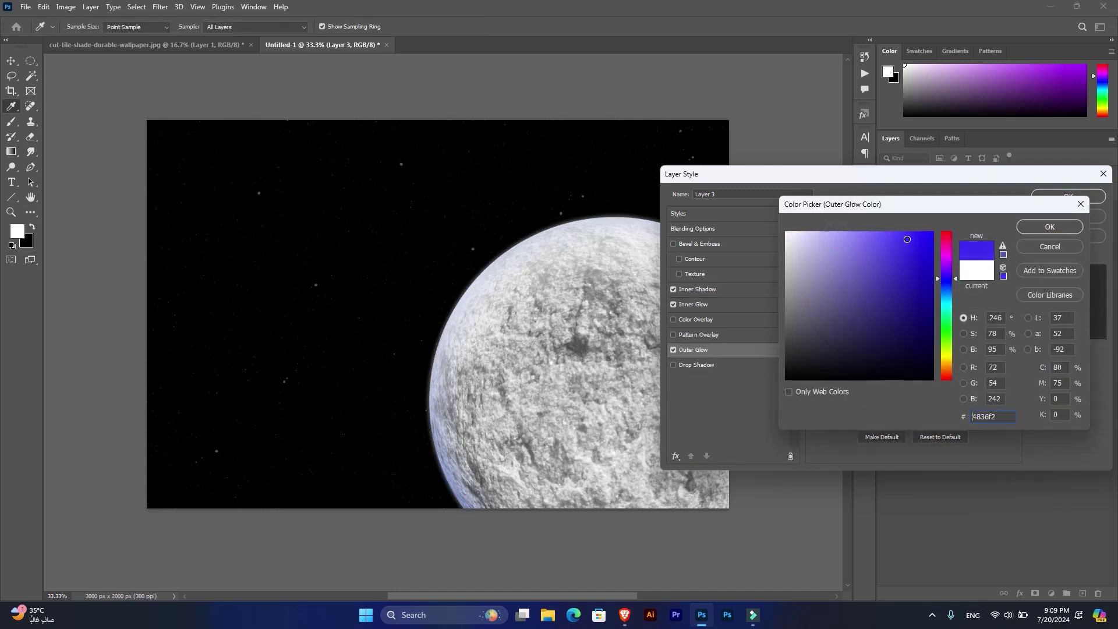
pyautogui.click(1049, 226)
pyautogui.click(892, 235)
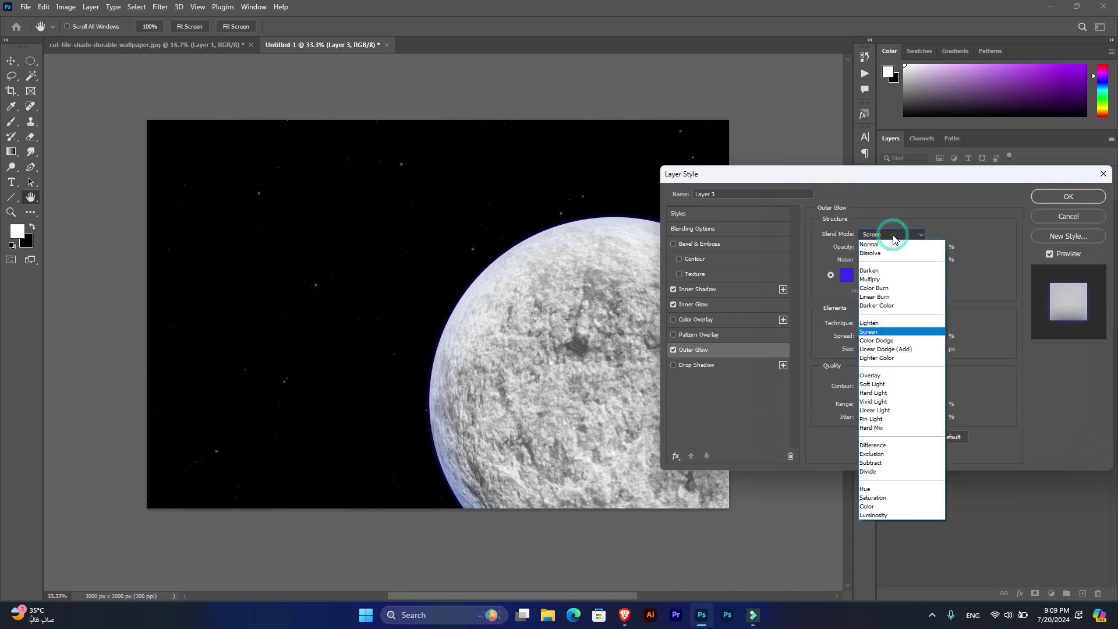
pyautogui.click(877, 277)
pyautogui.moveTo(879, 248); pyautogui.dragTo(953, 273)
pyautogui.moveTo(870, 348); pyautogui.dragTo(891, 350)
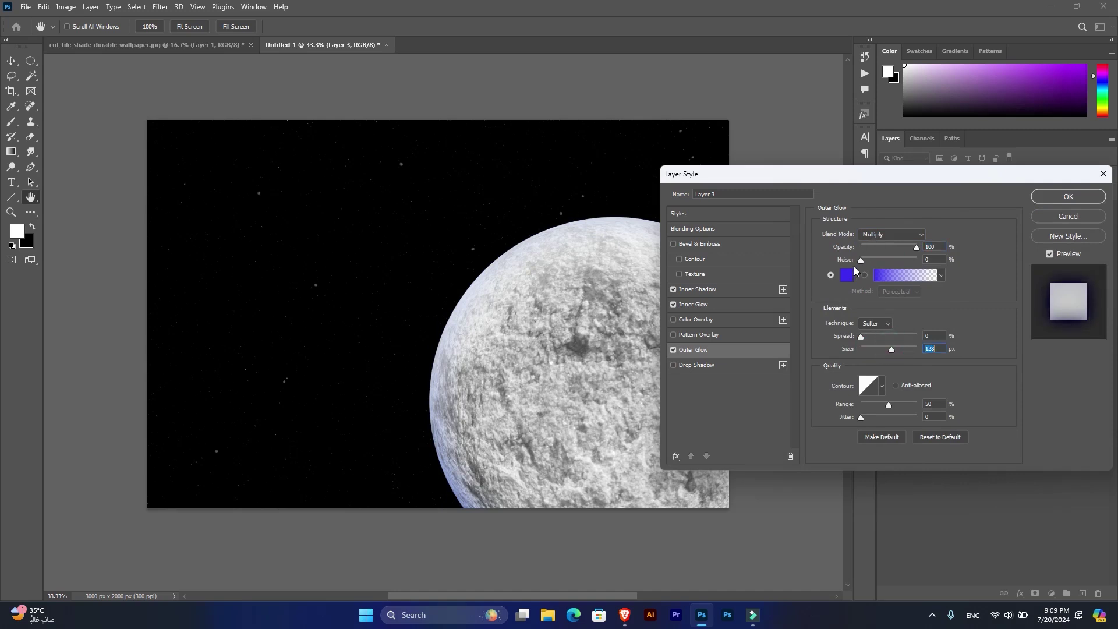
# Change the Outer Glow to Screen, light purple #a59cfa, 210 px, 66% opacity.
pyautogui.click(871, 235)
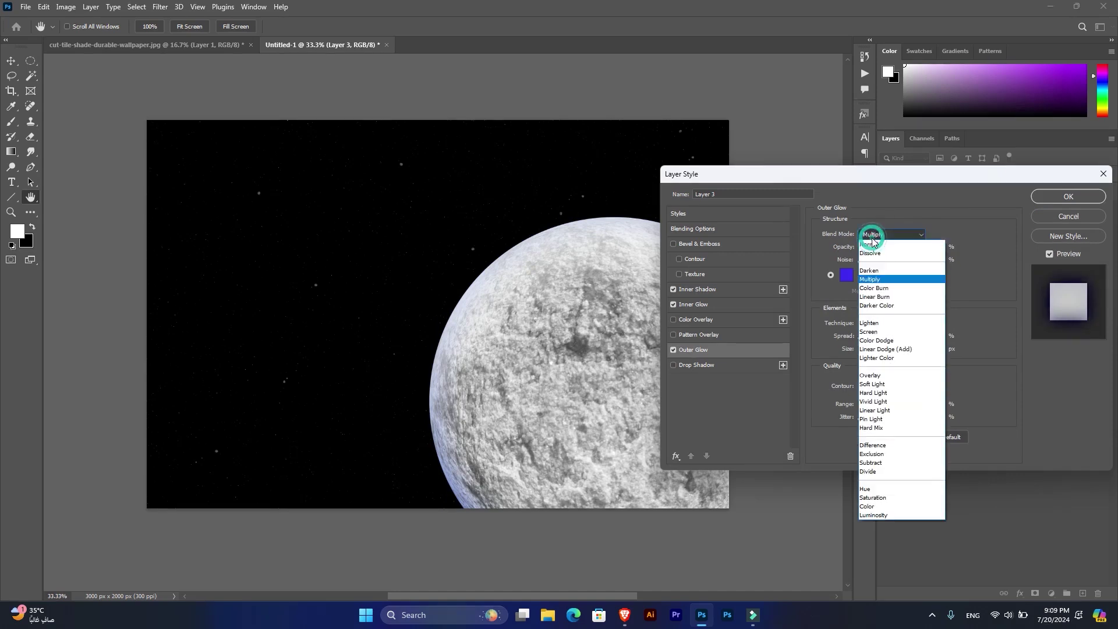
pyautogui.click(873, 332)
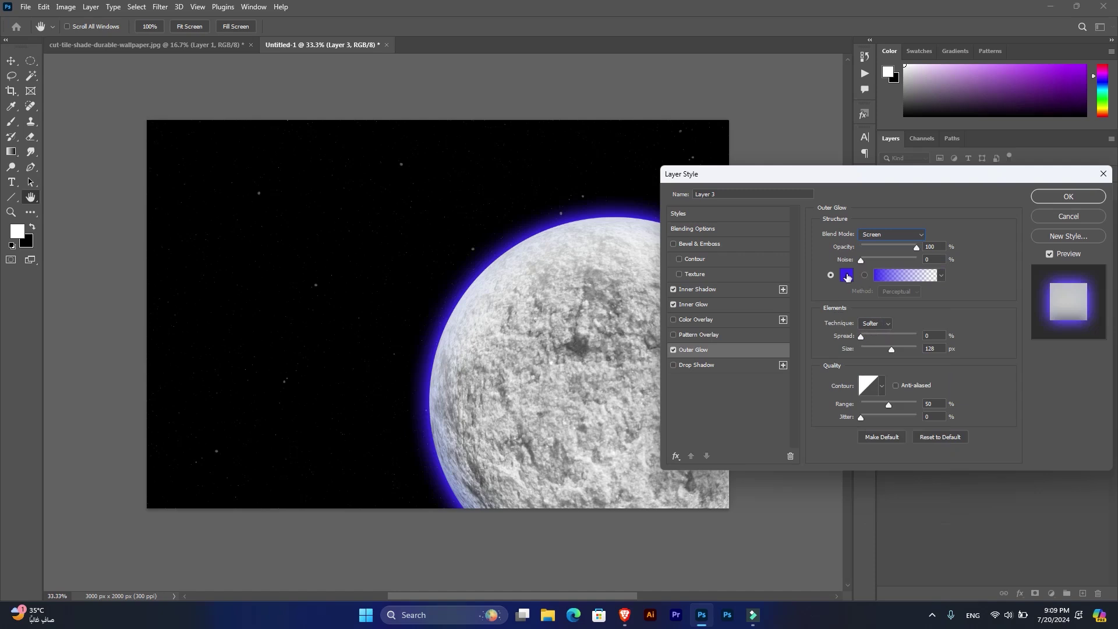
pyautogui.click(847, 276)
pyautogui.click(849, 238)
pyautogui.moveTo(850, 239); pyautogui.dragTo(841, 234)
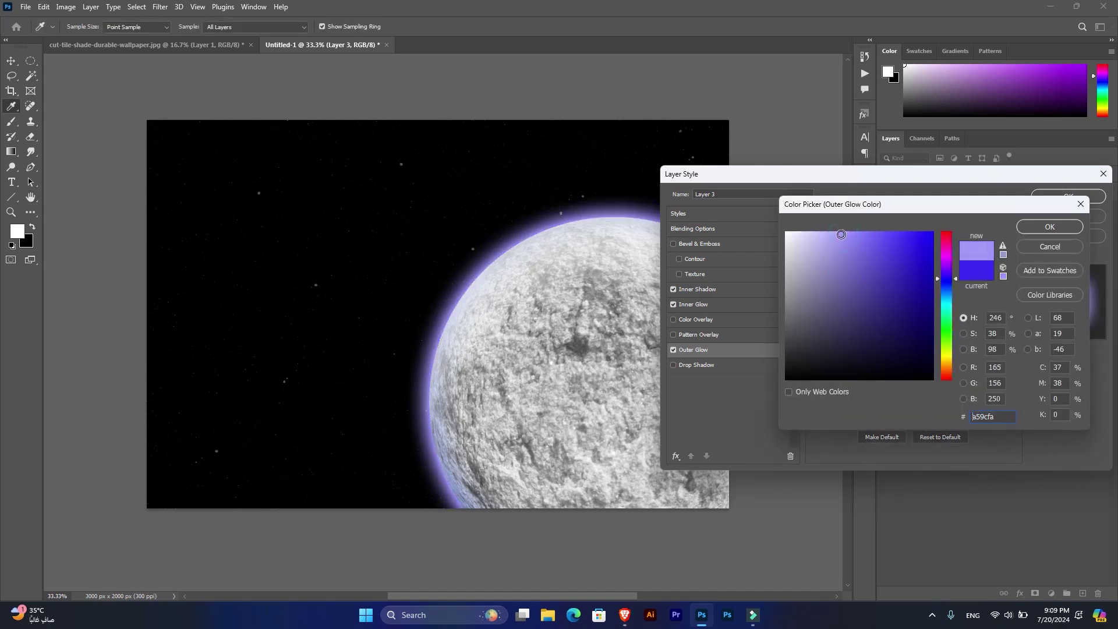
pyautogui.click(1031, 228)
pyautogui.moveTo(912, 249); pyautogui.dragTo(902, 249)
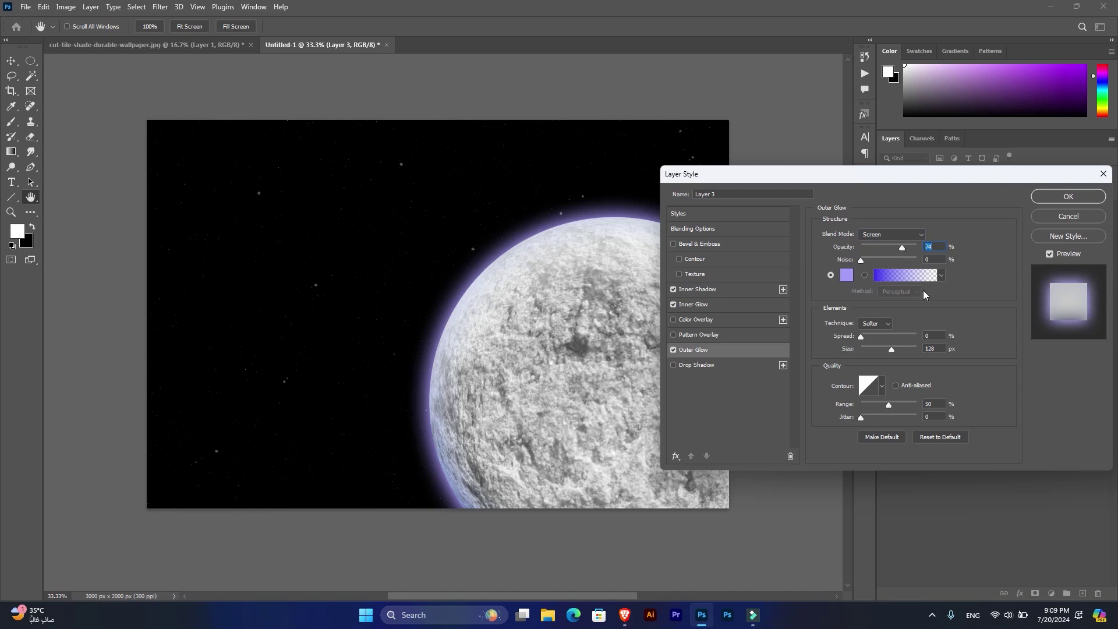
pyautogui.moveTo(893, 351); pyautogui.dragTo(909, 348)
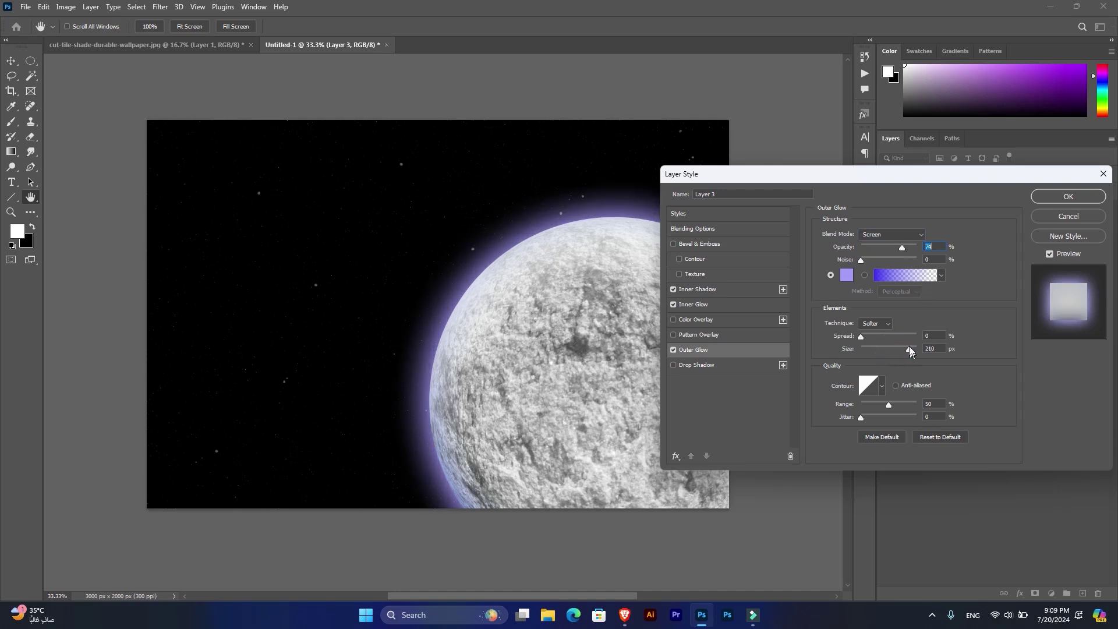
pyautogui.moveTo(899, 249); pyautogui.dragTo(897, 250)
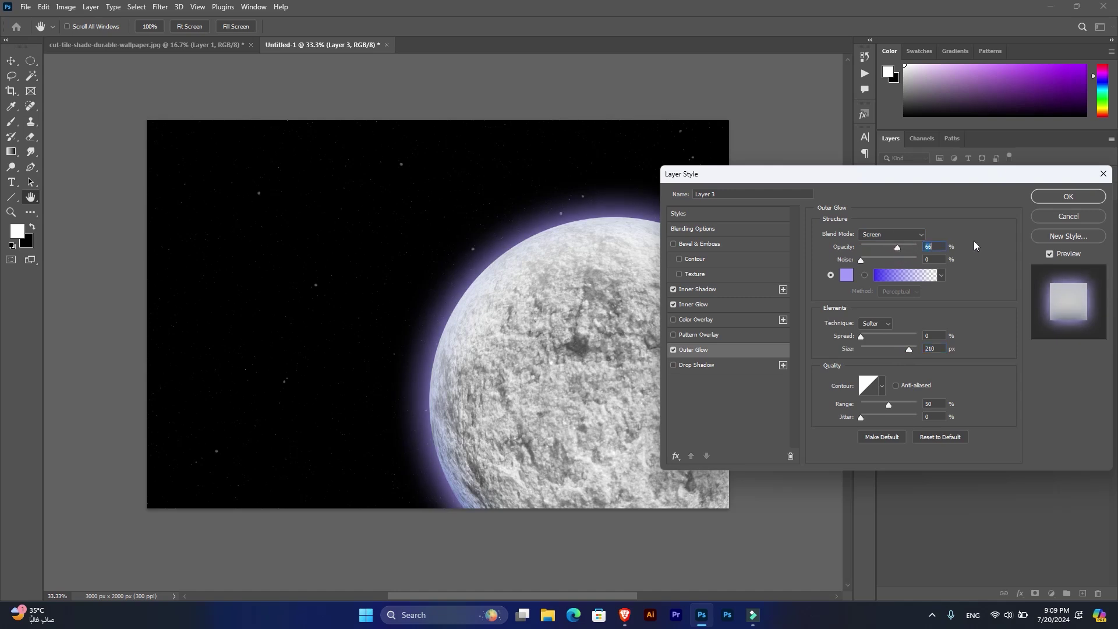
# Fill the moon's shape with black on new Layer 4, offset to leave a crescent.
pyautogui.click(1066, 201)
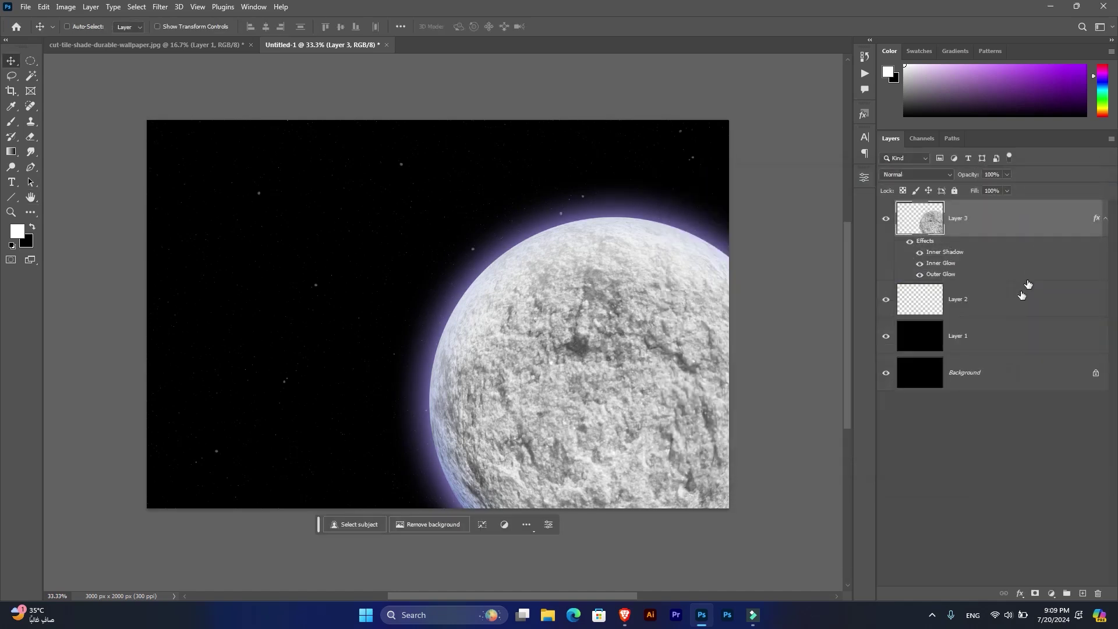
pyautogui.keyDown('ctrl'); pyautogui.click(933, 226); pyautogui.keyUp('ctrl')
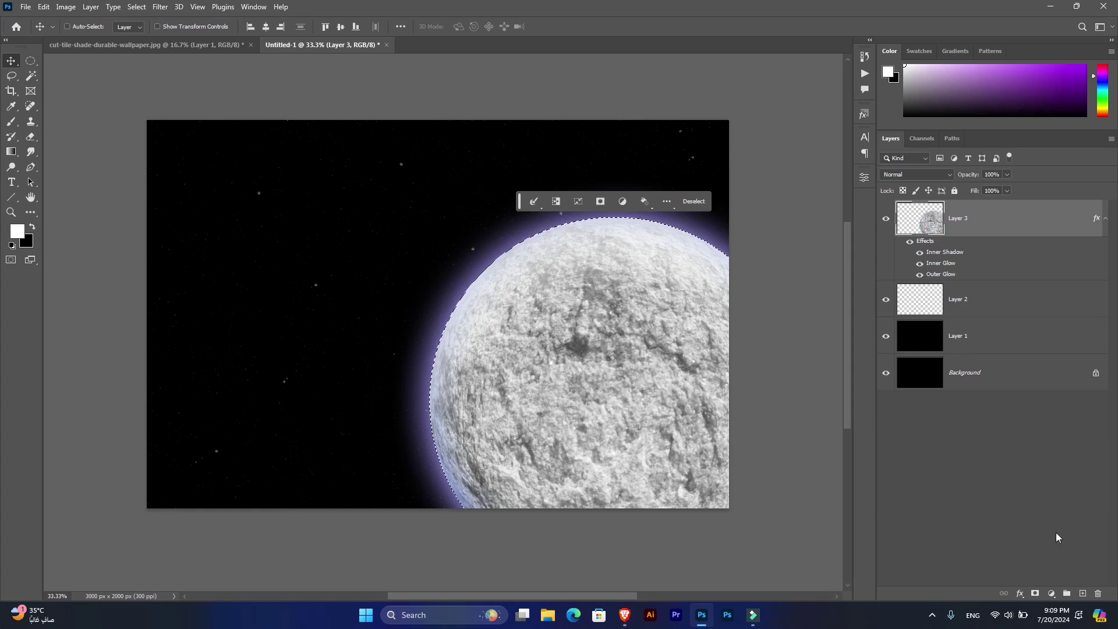
pyautogui.click(1083, 592)
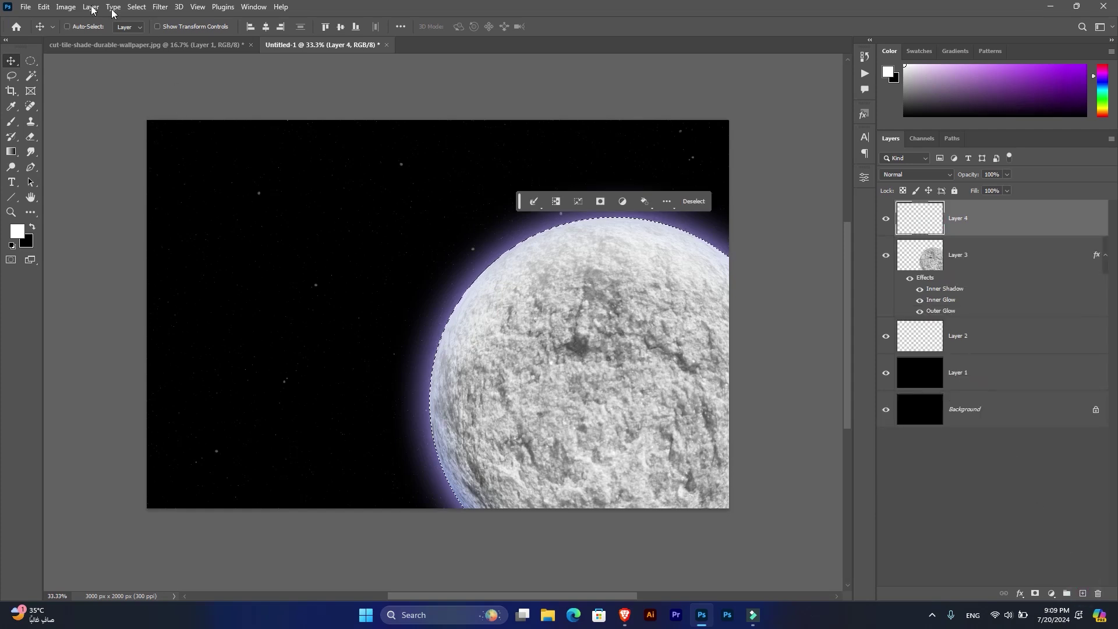
pyautogui.click(44, 7)
pyautogui.click(53, 190)
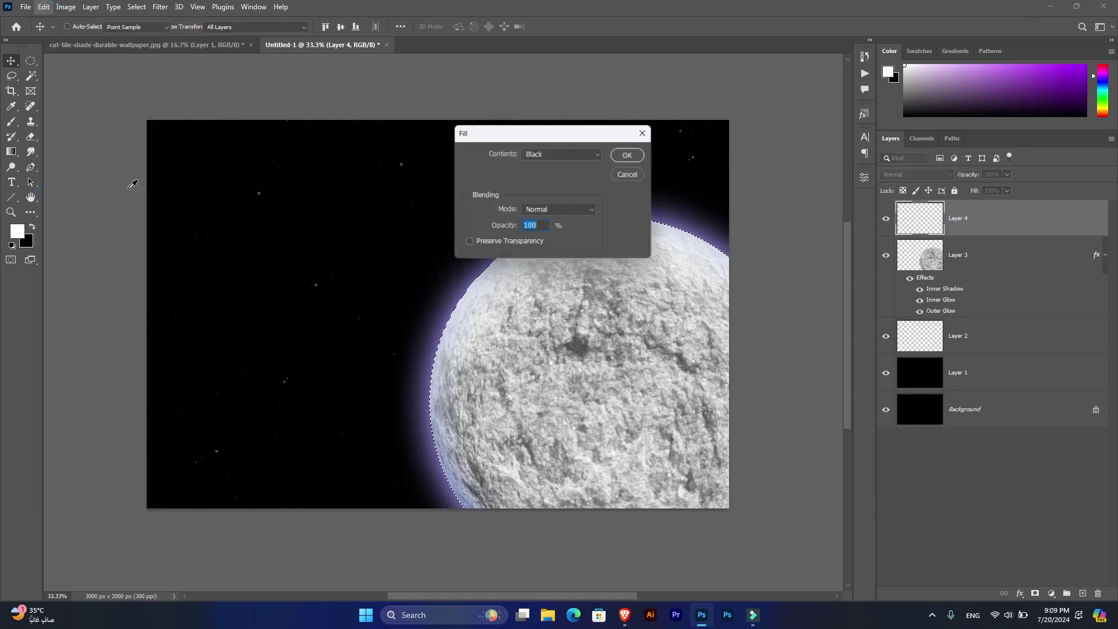
pyautogui.click(635, 156)
pyautogui.press('v')
pyautogui.hotkey('ctrl', 'd')
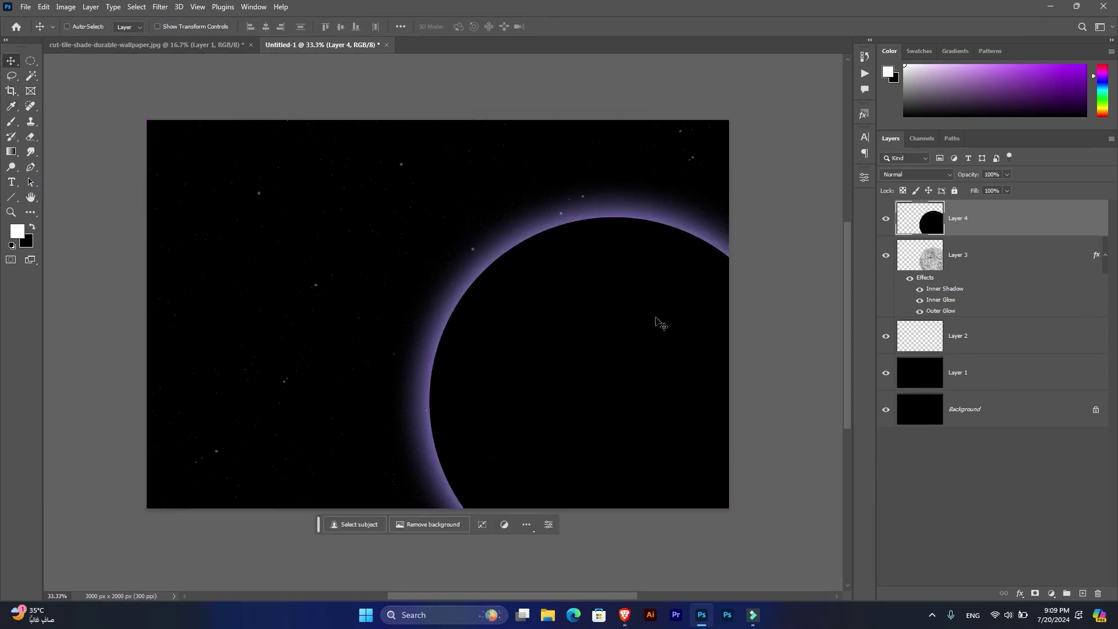
pyautogui.moveTo(655, 320); pyautogui.dragTo(676, 333)
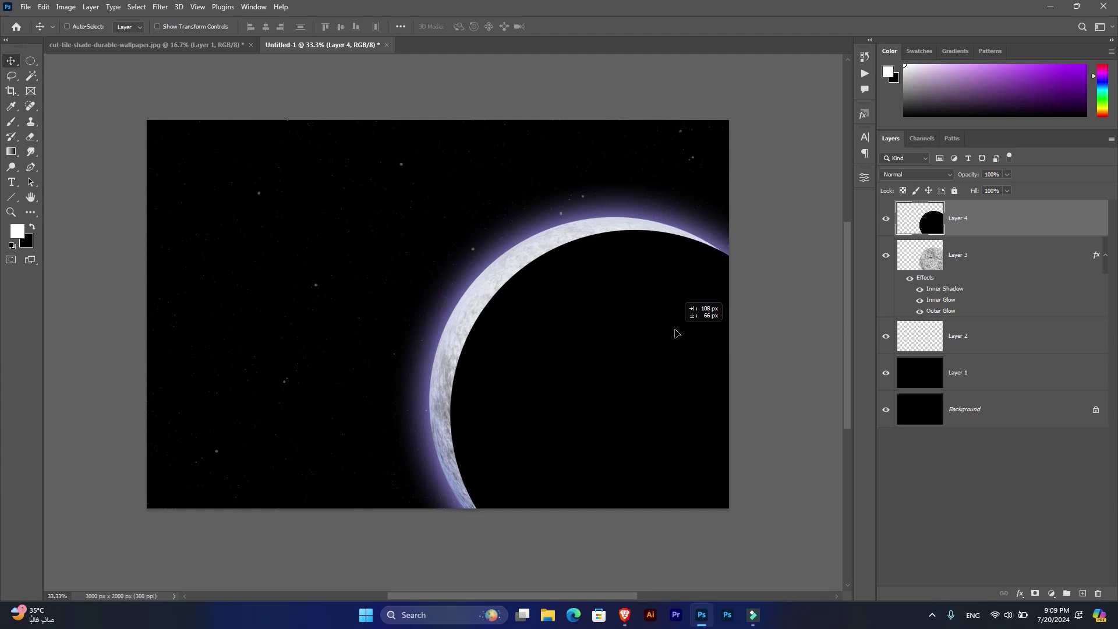
pyautogui.moveTo(675, 333); pyautogui.dragTo(681, 324)
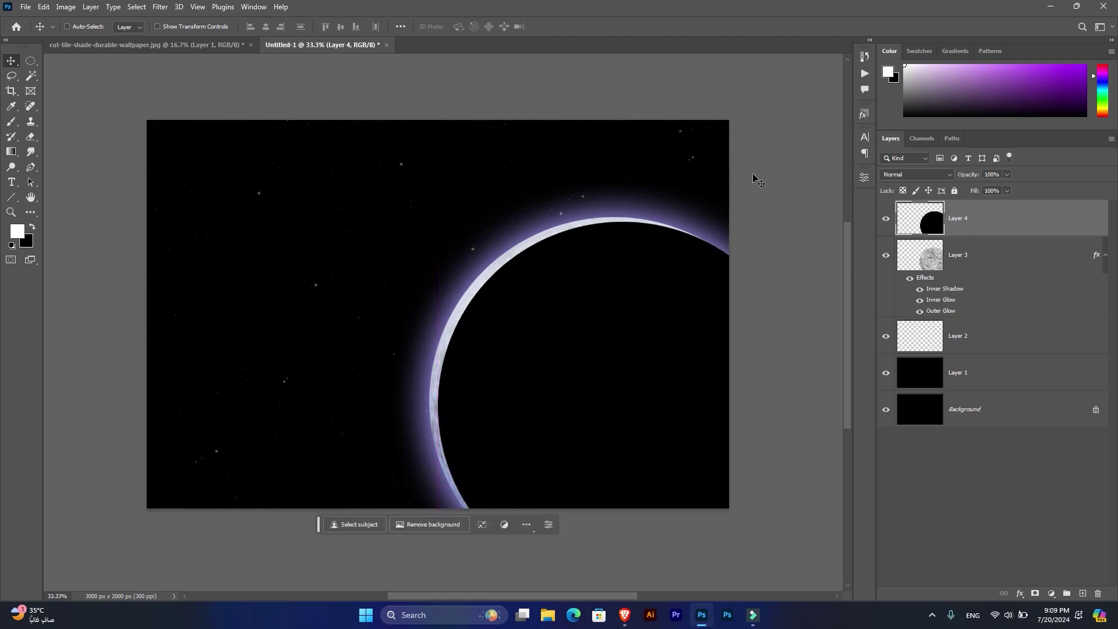
# Gaussian-blur the black shadow at radius about 104, nudge it, and set 90% opacity.
pyautogui.click(160, 7)
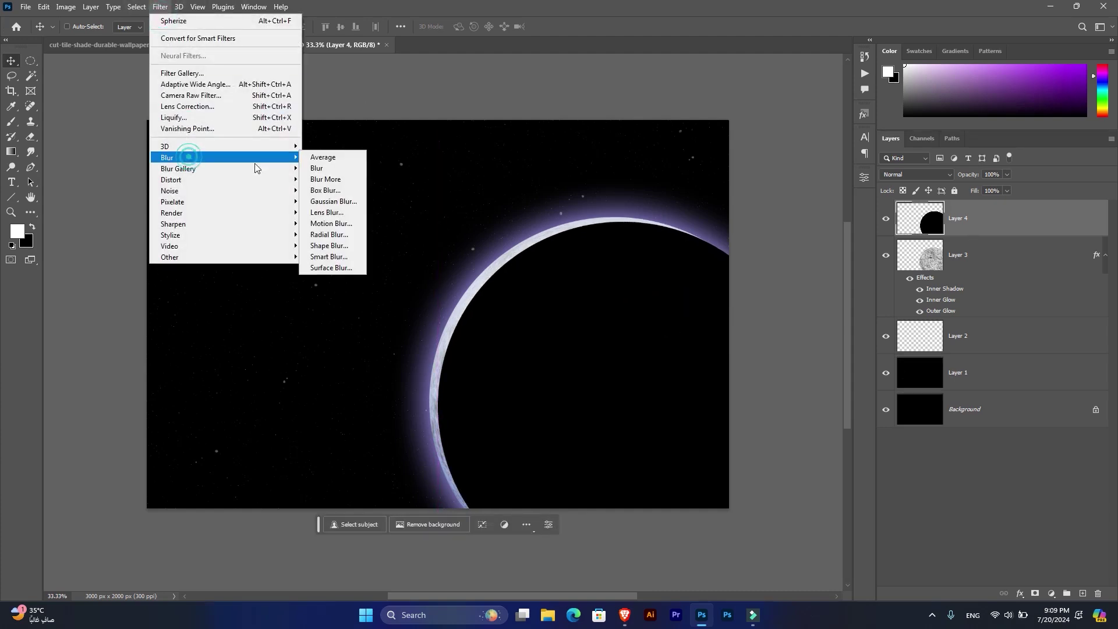
pyautogui.click(332, 203)
pyautogui.moveTo(575, 123); pyautogui.dragTo(276, 117)
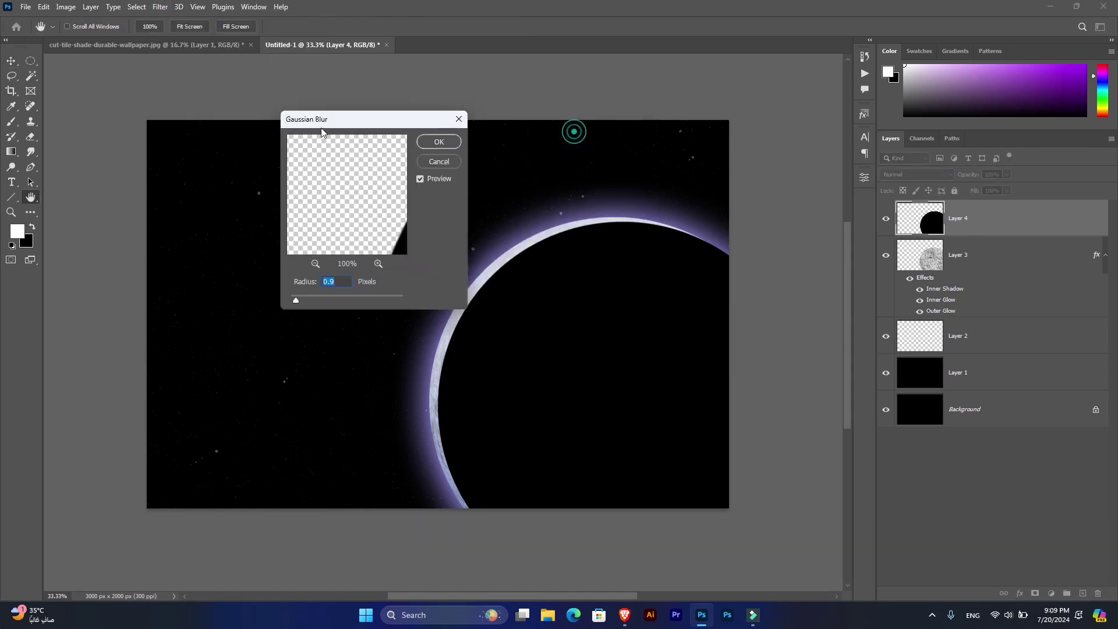
pyautogui.moveTo(222, 298); pyautogui.dragTo(229, 297)
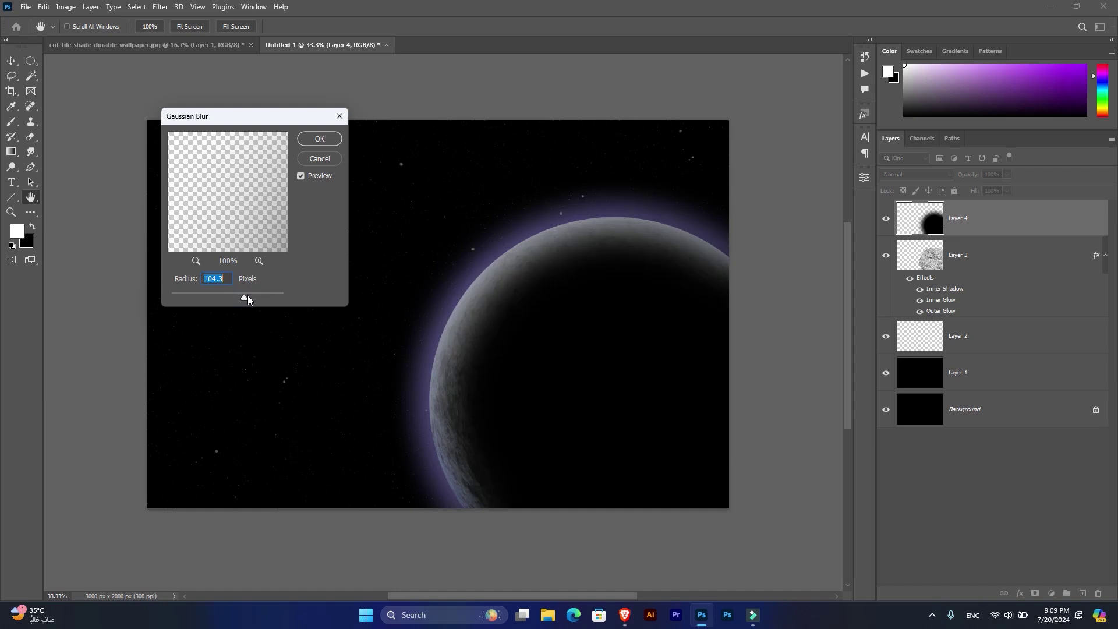
pyautogui.click(320, 139)
pyautogui.moveTo(596, 347); pyautogui.dragTo(600, 350)
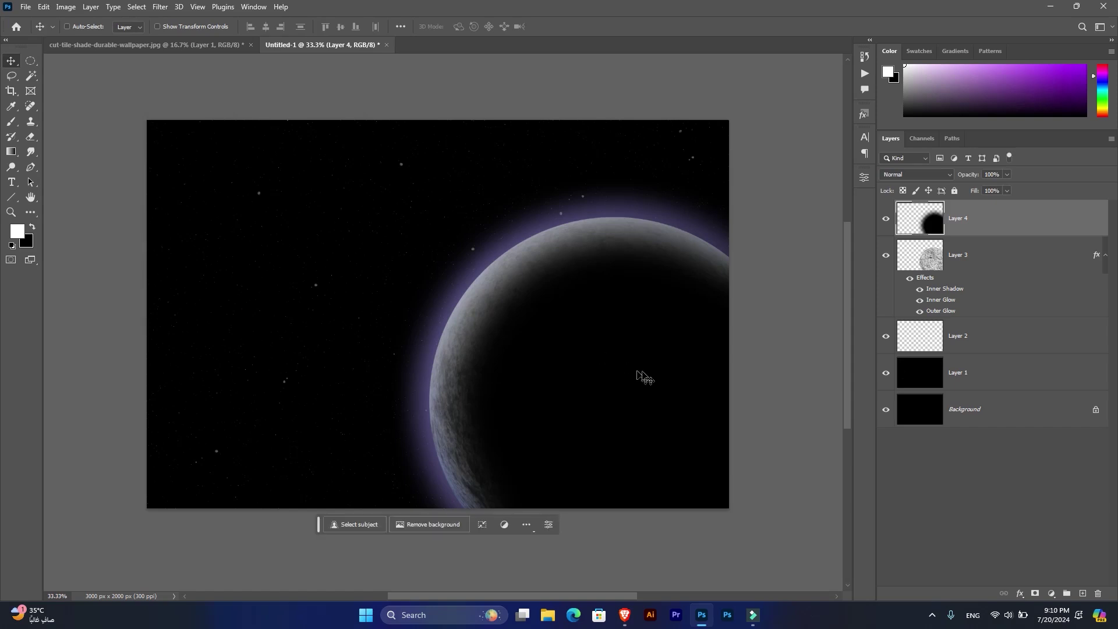
pyautogui.moveTo(652, 413)
pyautogui.mouseDown()
pyautogui.moveTo(660, 424)
pyautogui.moveTo(632, 422)
pyautogui.mouseUp()
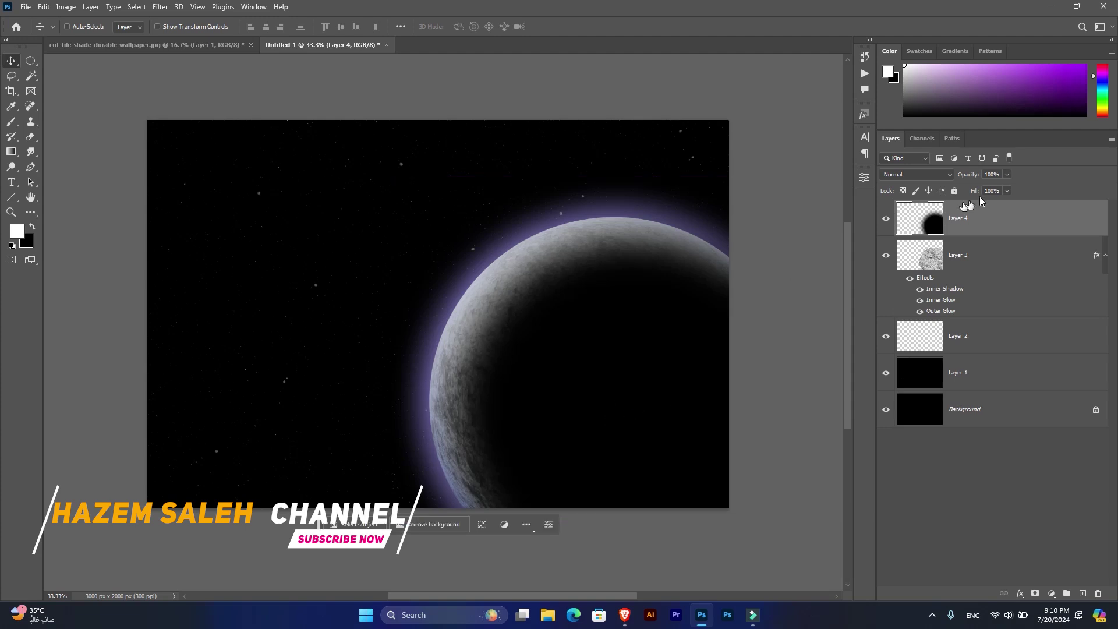
pyautogui.moveTo(972, 175); pyautogui.dragTo(964, 174)
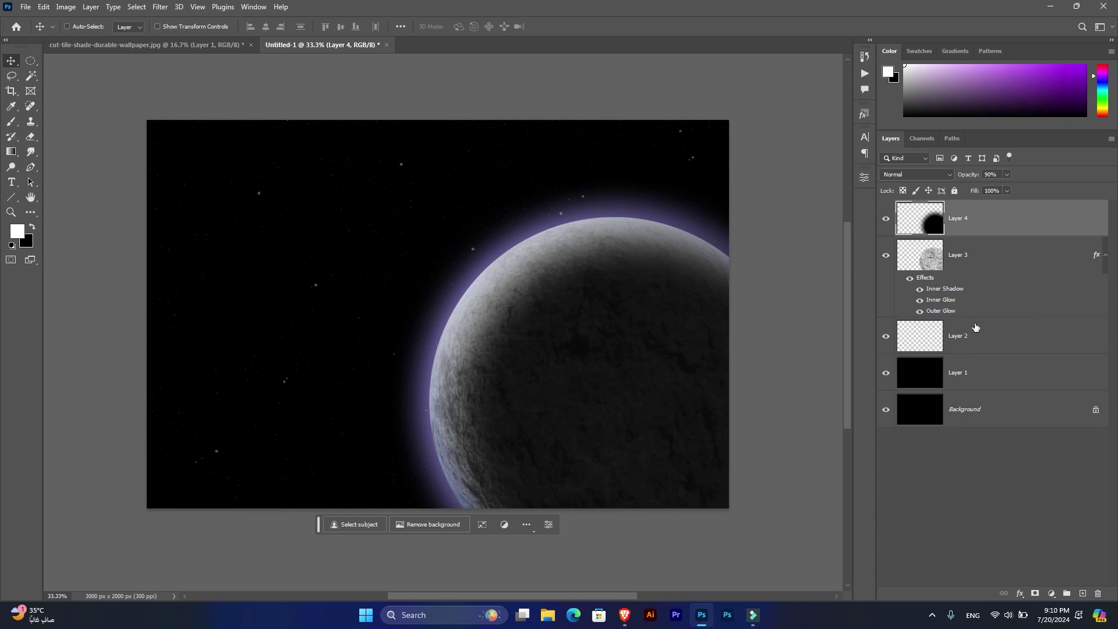
# Group Layers 3 and 4 into Group 1, duplicate it, and drag the copy left.
pyautogui.keyDown('shift'); pyautogui.click(976, 257); pyautogui.keyUp('shift')
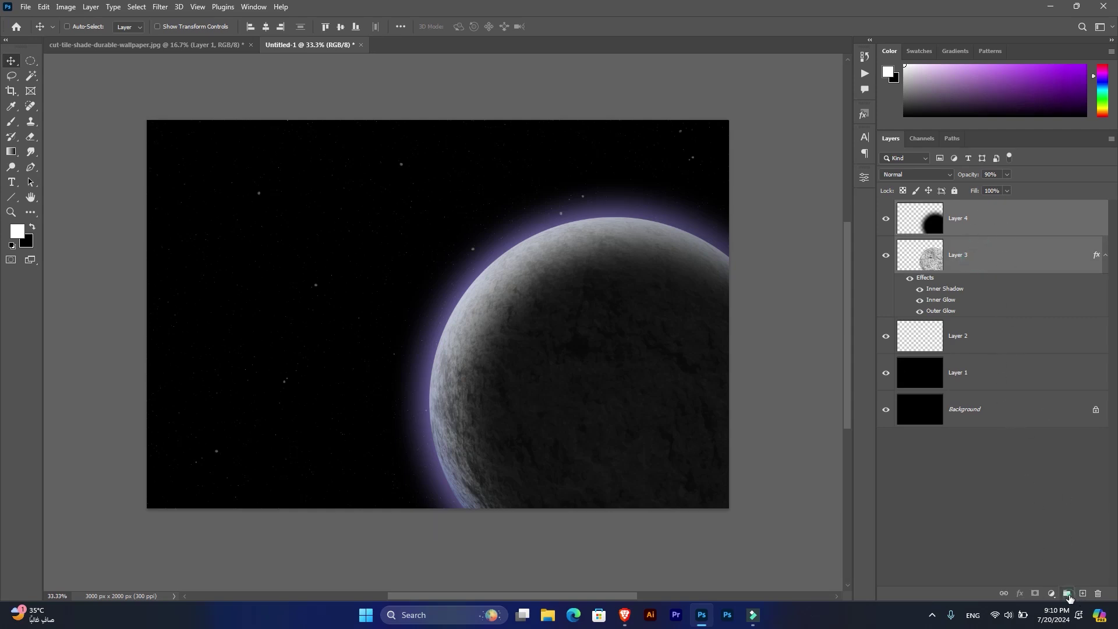
pyautogui.click(1067, 593)
pyautogui.rightClick(957, 209)
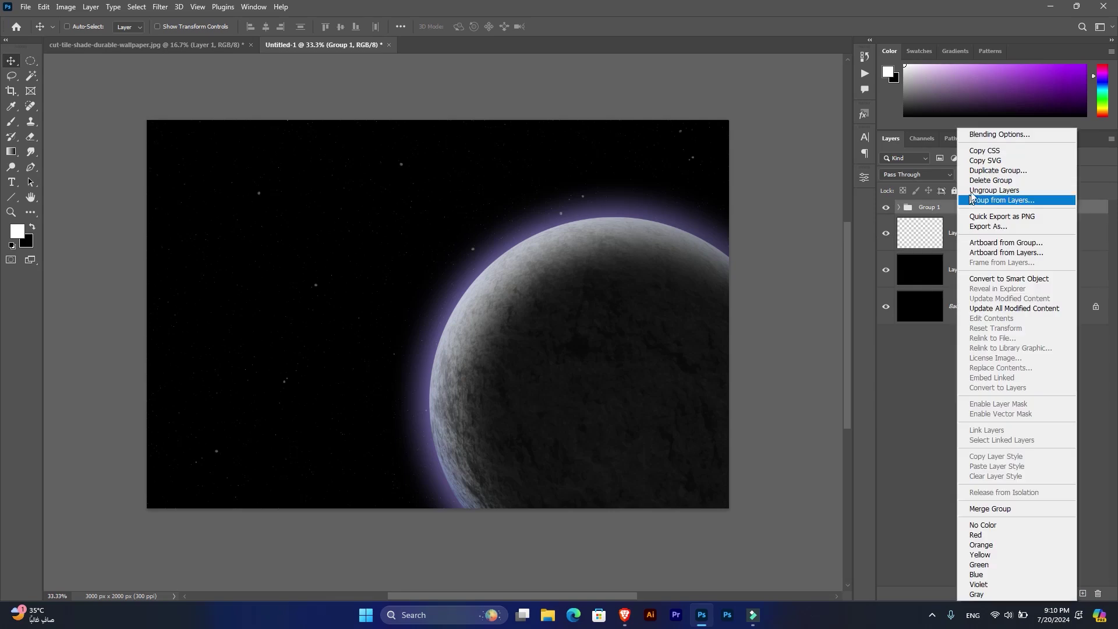
pyautogui.click(997, 170)
pyautogui.click(654, 170)
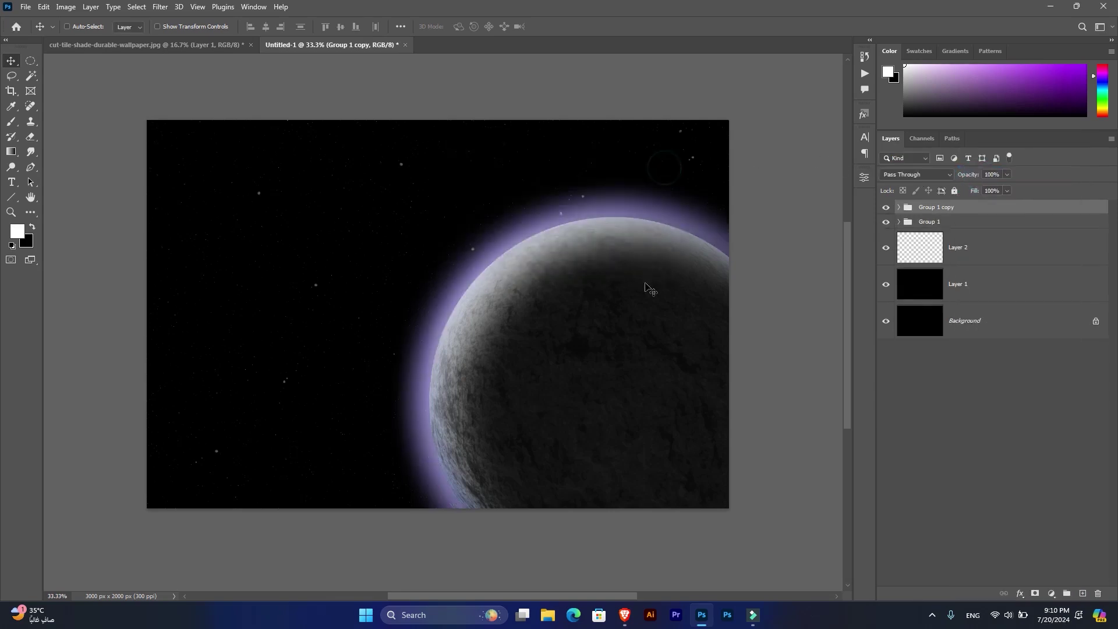
pyautogui.moveTo(607, 314); pyautogui.dragTo(322, 268)
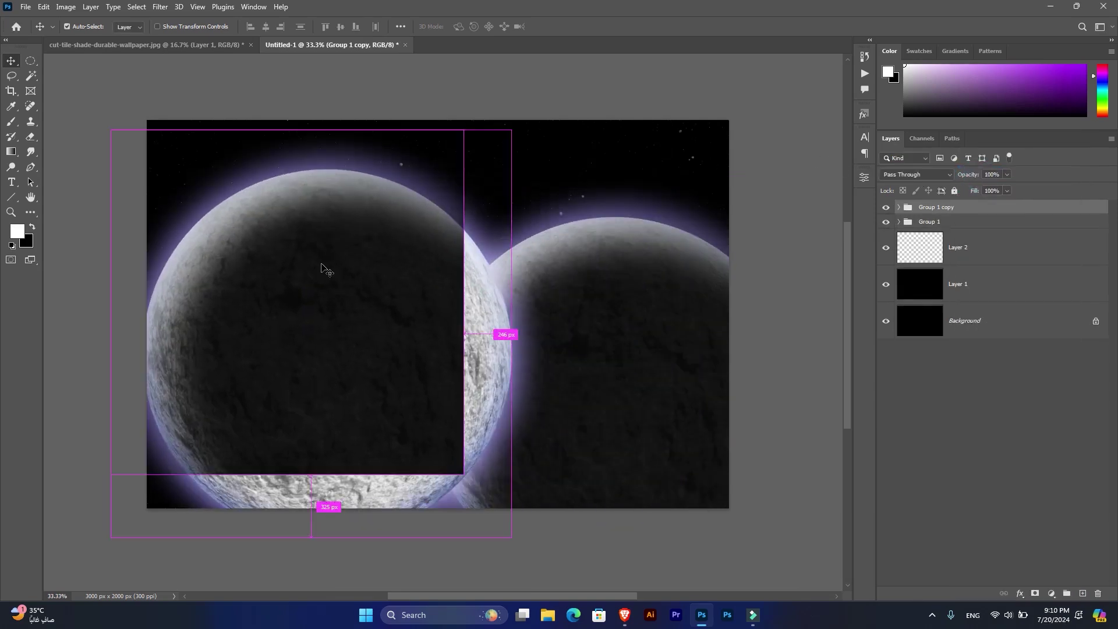
# Scale the duplicated moon group down to about 9%, left of the large moon.
pyautogui.hotkey('ctrl', 't')
pyautogui.moveTo(511, 130); pyautogui.dragTo(377, 241)
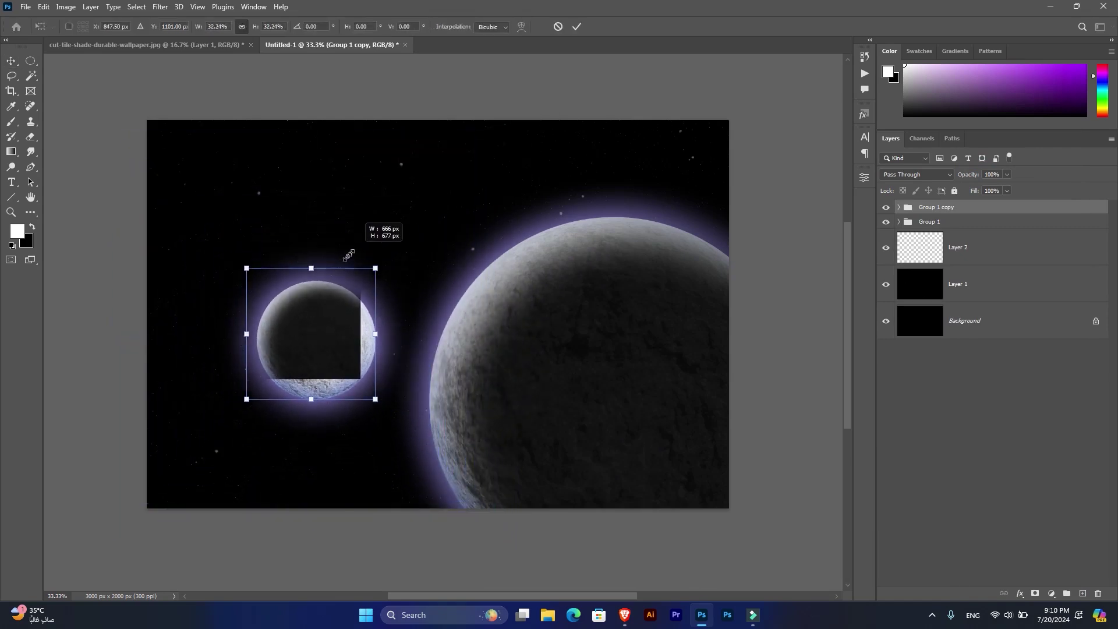
pyautogui.moveTo(376, 241)
pyautogui.mouseDown()
pyautogui.moveTo(329, 289)
pyautogui.moveTo(357, 417)
pyautogui.moveTo(362, 364)
pyautogui.mouseUp()
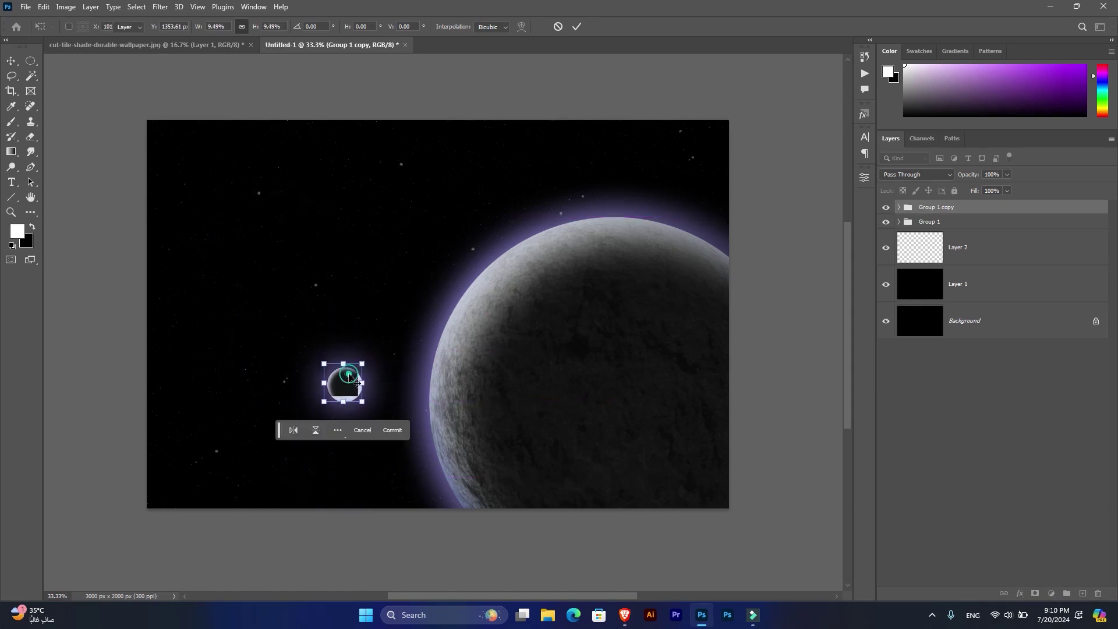
pyautogui.press('Return')
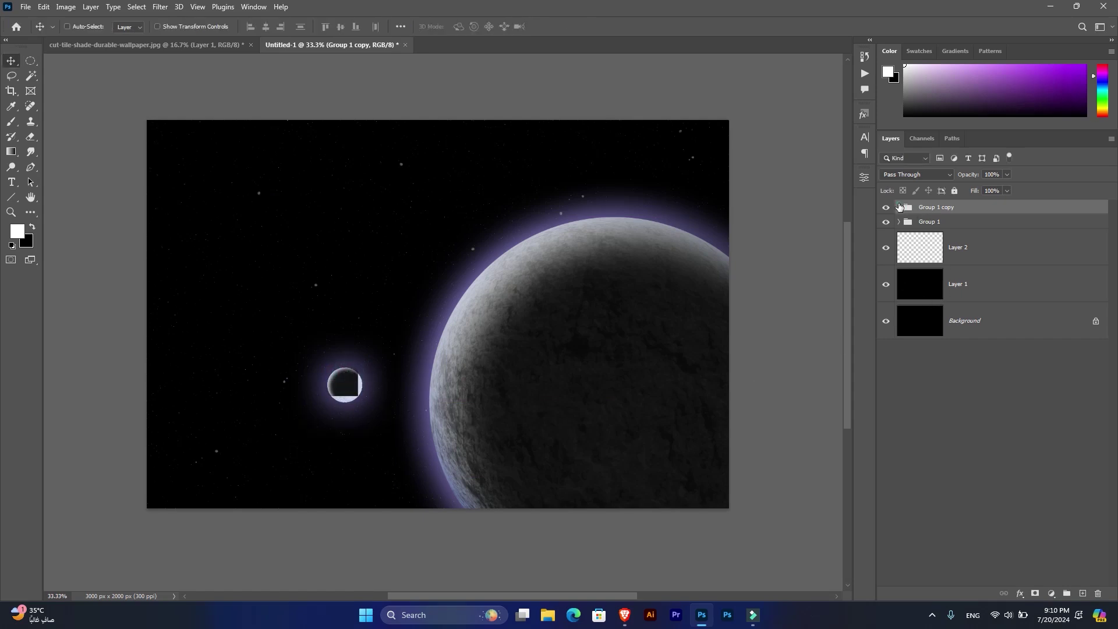
# Expand Group 1 copy, select the small moon's shadow Layer 4, and deselect.
pyautogui.click(899, 206)
pyautogui.keyDown('ctrl'); pyautogui.click(945, 242); pyautogui.keyUp('ctrl')
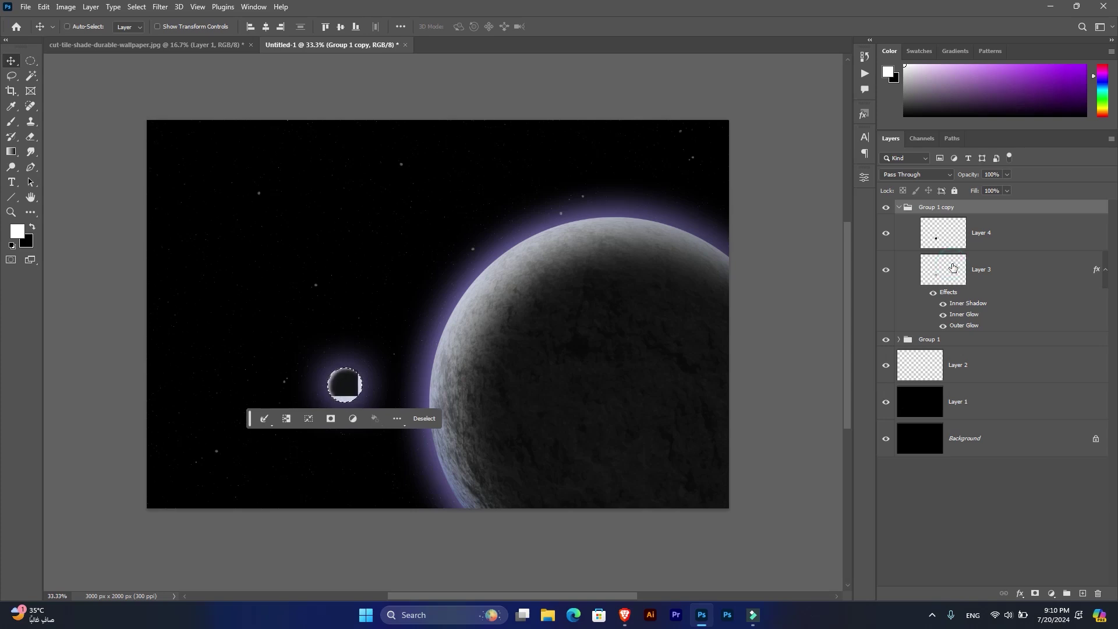
pyautogui.click(945, 237)
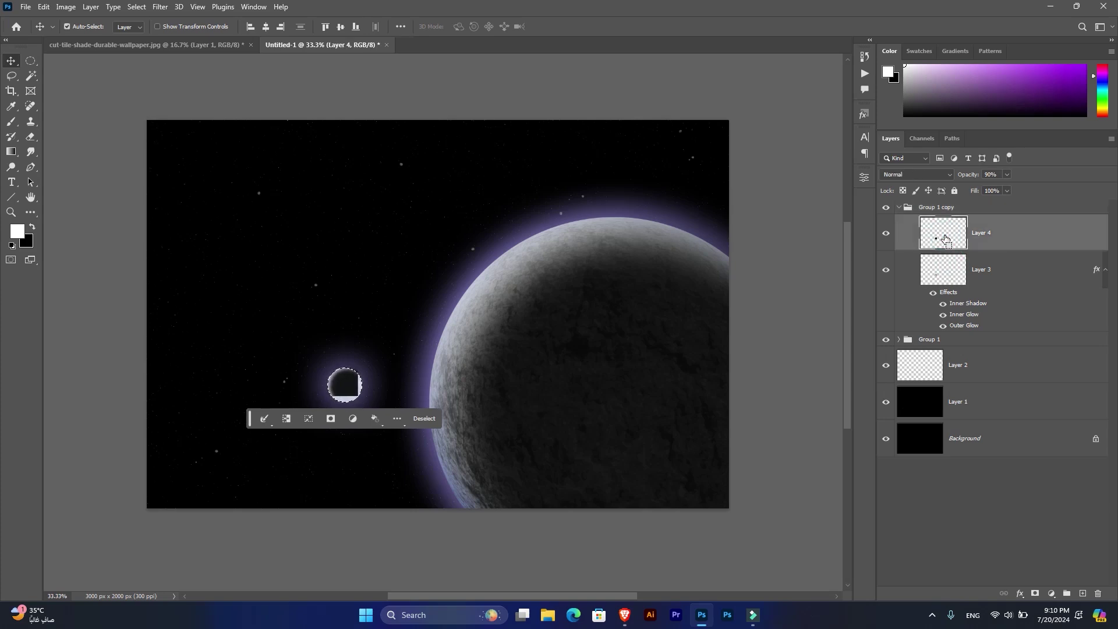
pyautogui.hotkey('ctrl', 'd')
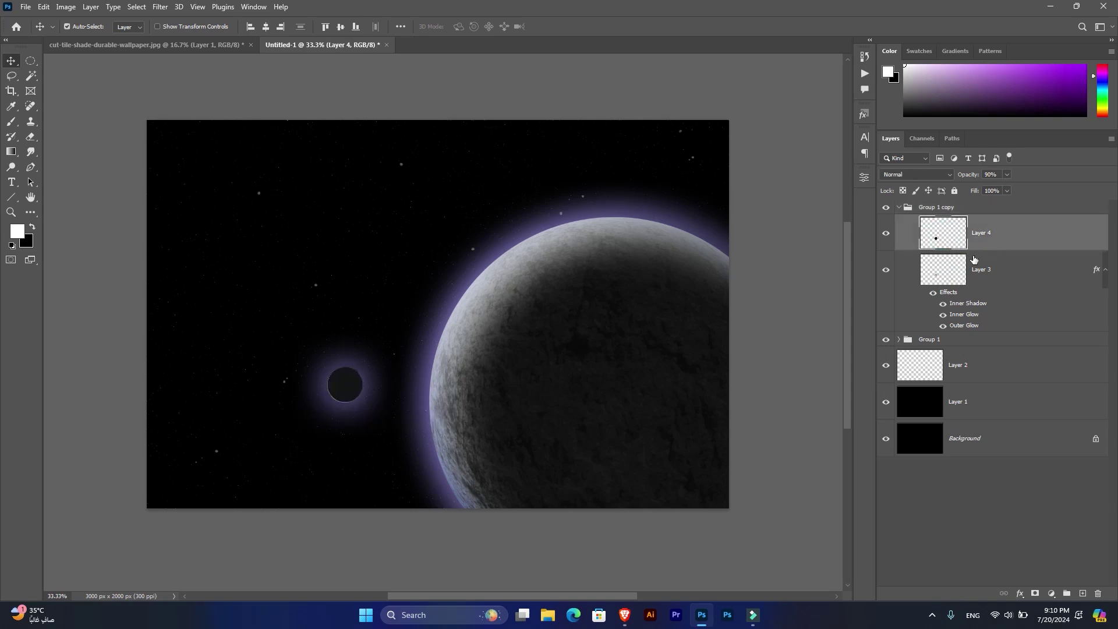
pyautogui.scroll(2, 352, 390)
pyautogui.scroll(2, 367, 388)
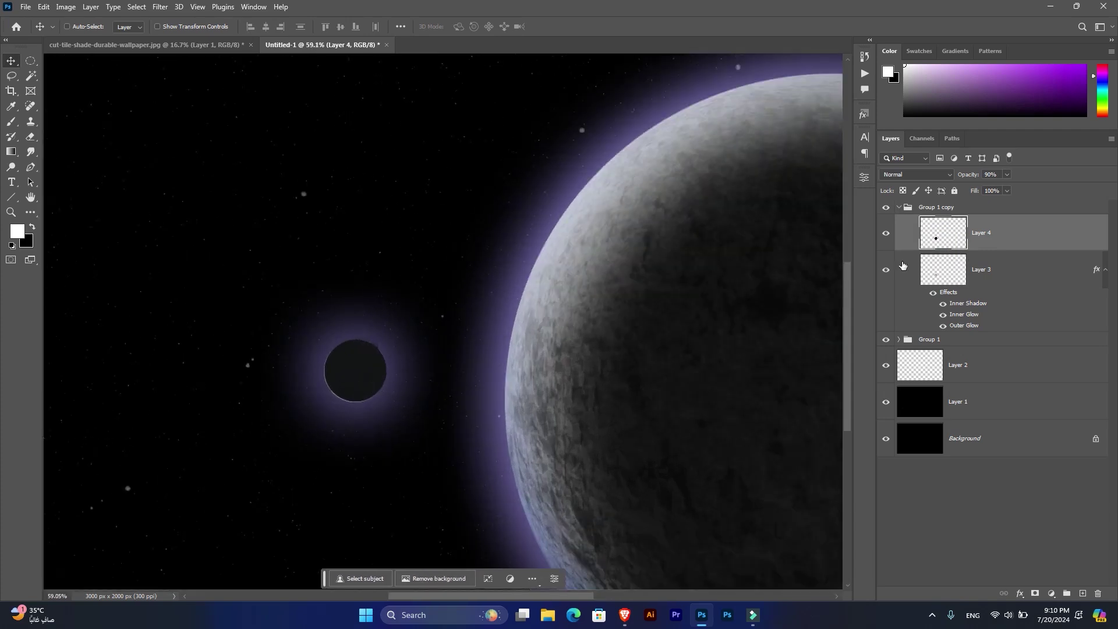
# Gaussian-blur Layer 4 at radius about 6.4, set 80% opacity, and nudge it slightly.
pyautogui.click(160, 7)
pyautogui.moveTo(192, 157)
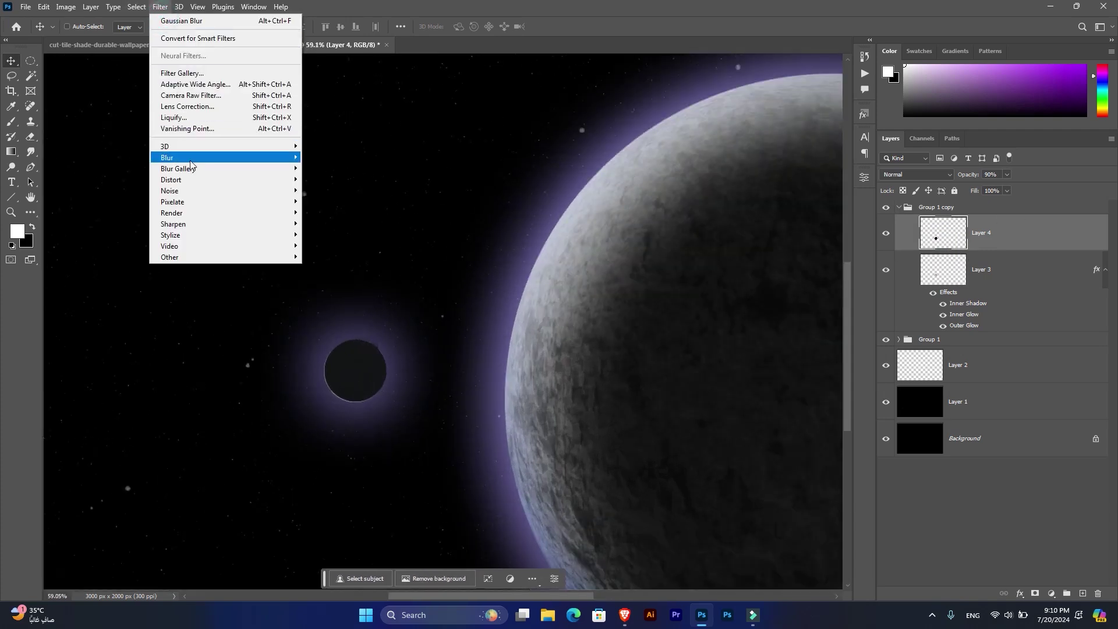
pyautogui.click(333, 200)
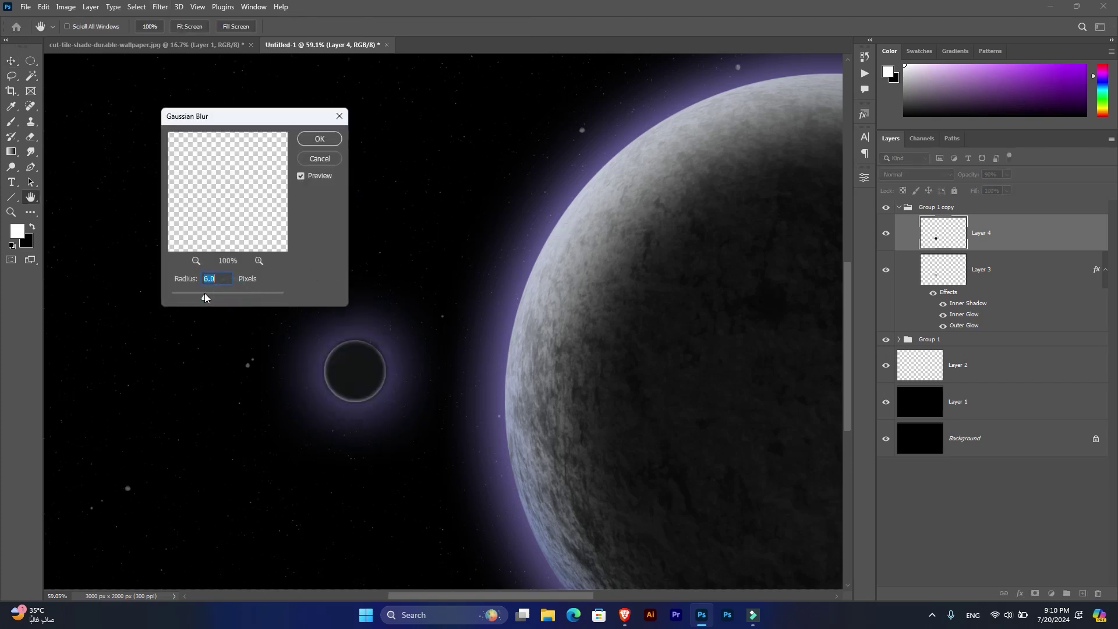
pyautogui.moveTo(212, 293); pyautogui.dragTo(205, 293)
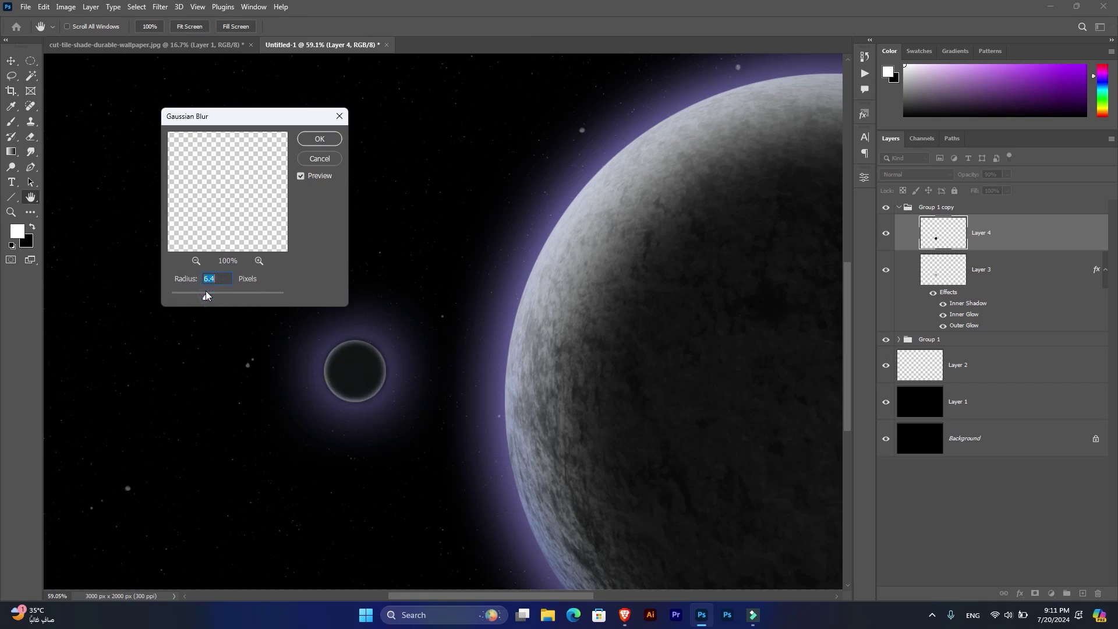
pyautogui.click(319, 139)
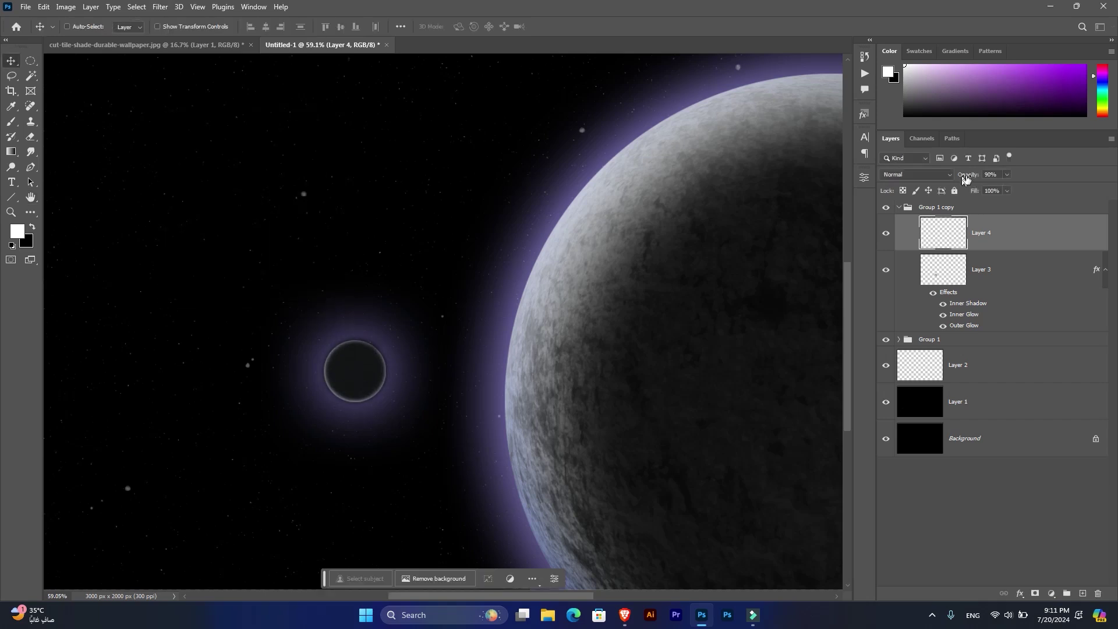
pyautogui.moveTo(969, 175); pyautogui.dragTo(963, 179)
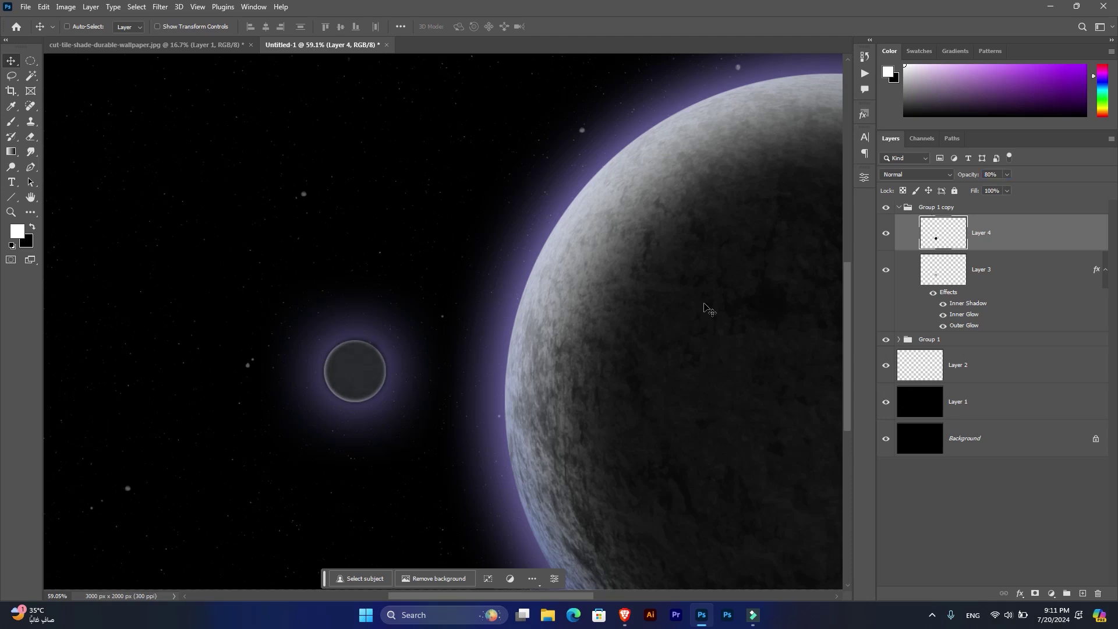
pyautogui.moveTo(366, 372); pyautogui.dragTo(356, 358)
pyautogui.scroll(5, 369, 367)
# Enlarge the small moon's texture slightly, set 90% opacity, and mask it to Layer 3's circle.
pyautogui.hotkey('ctrl', 't')
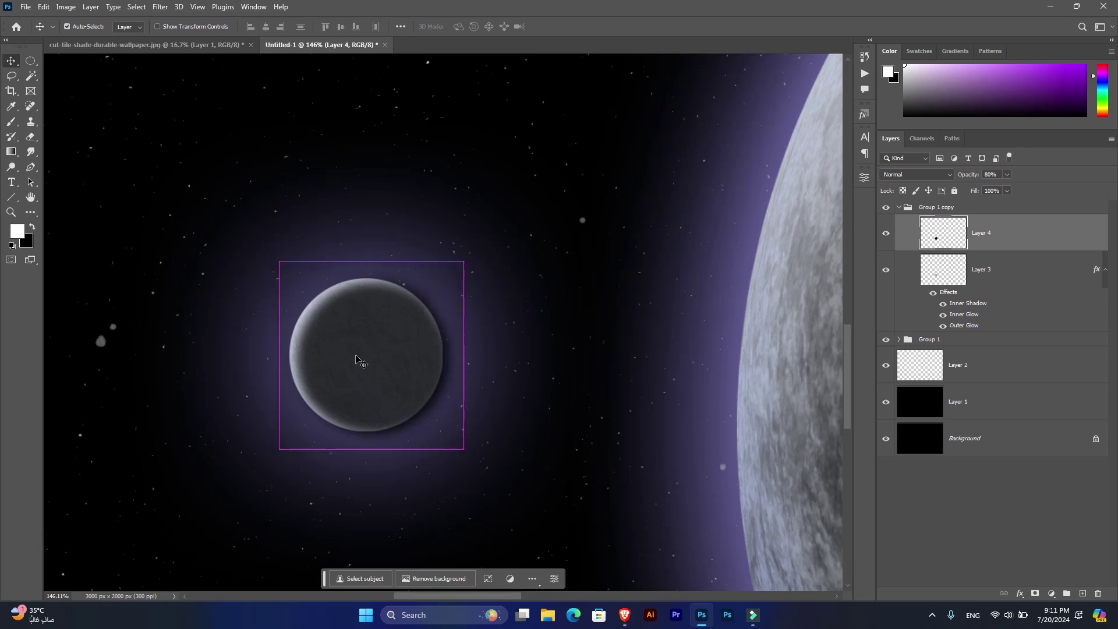
pyautogui.moveTo(464, 354); pyautogui.dragTo(471, 354)
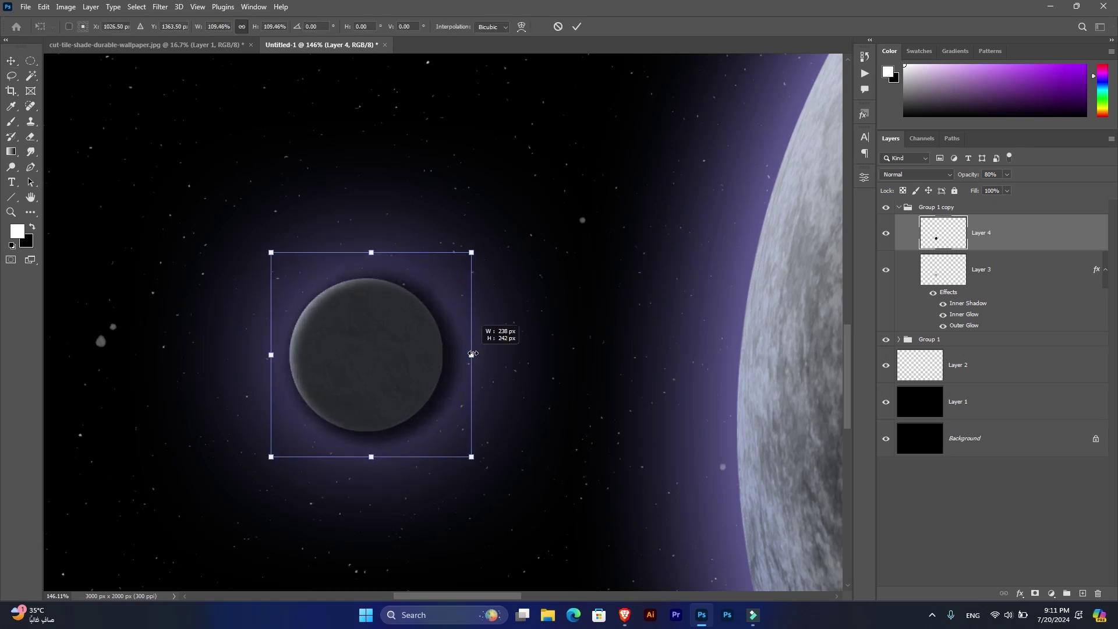
pyautogui.click(406, 350)
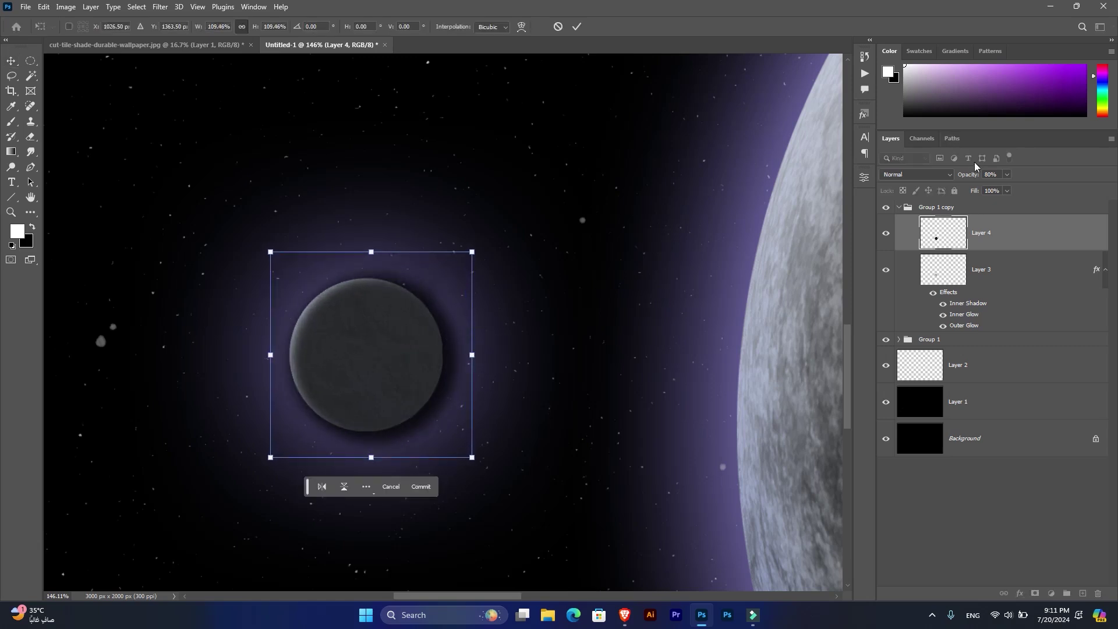
pyautogui.moveTo(970, 176); pyautogui.dragTo(974, 176)
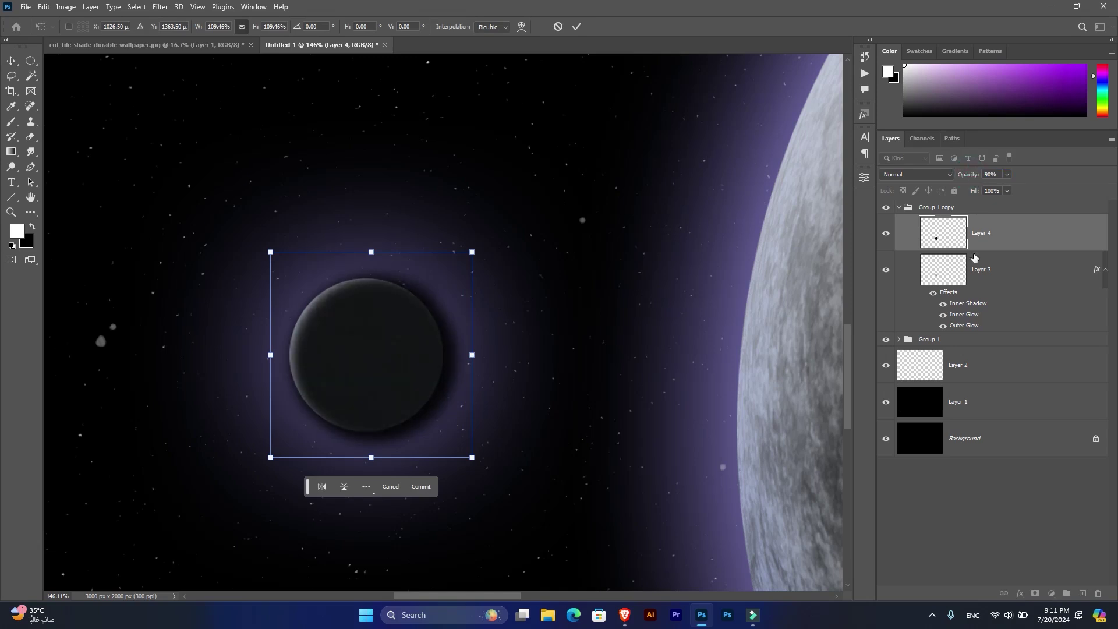
pyautogui.keyDown('ctrl'); pyautogui.click(942, 269); pyautogui.keyUp('ctrl')
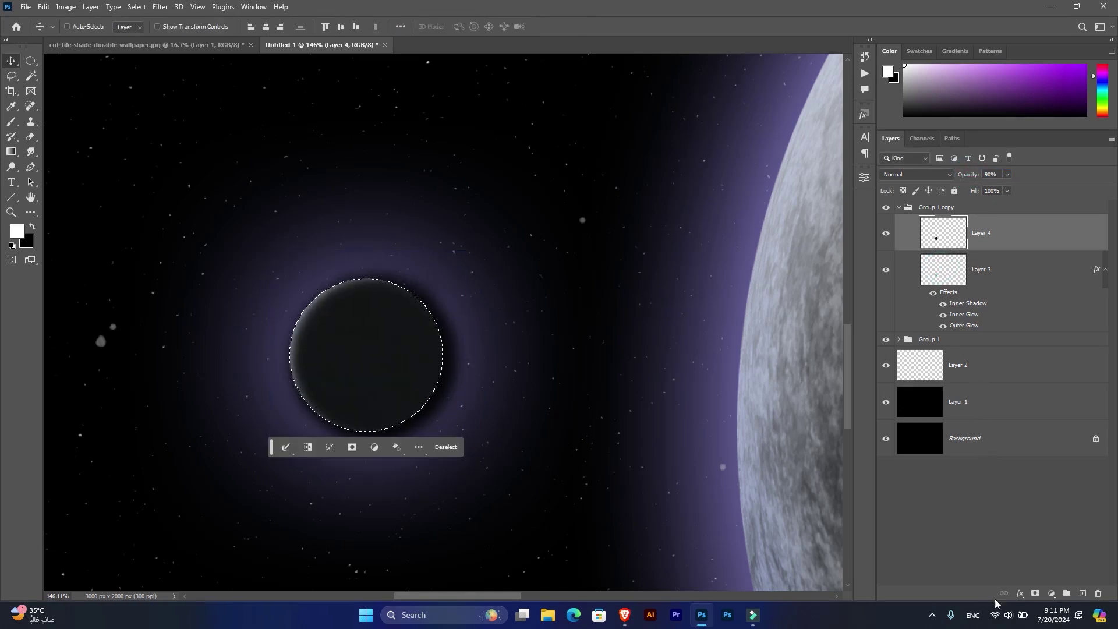
pyautogui.click(1035, 592)
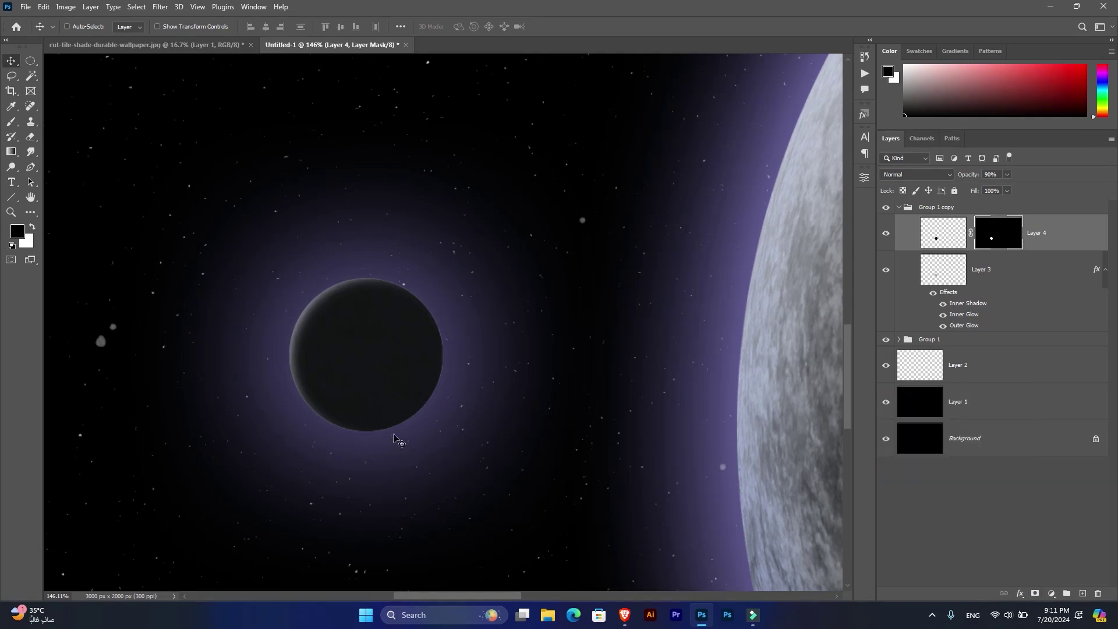
# Lower Layer 3's Outer Glow opacity to about 38%.
pyautogui.click(966, 326)
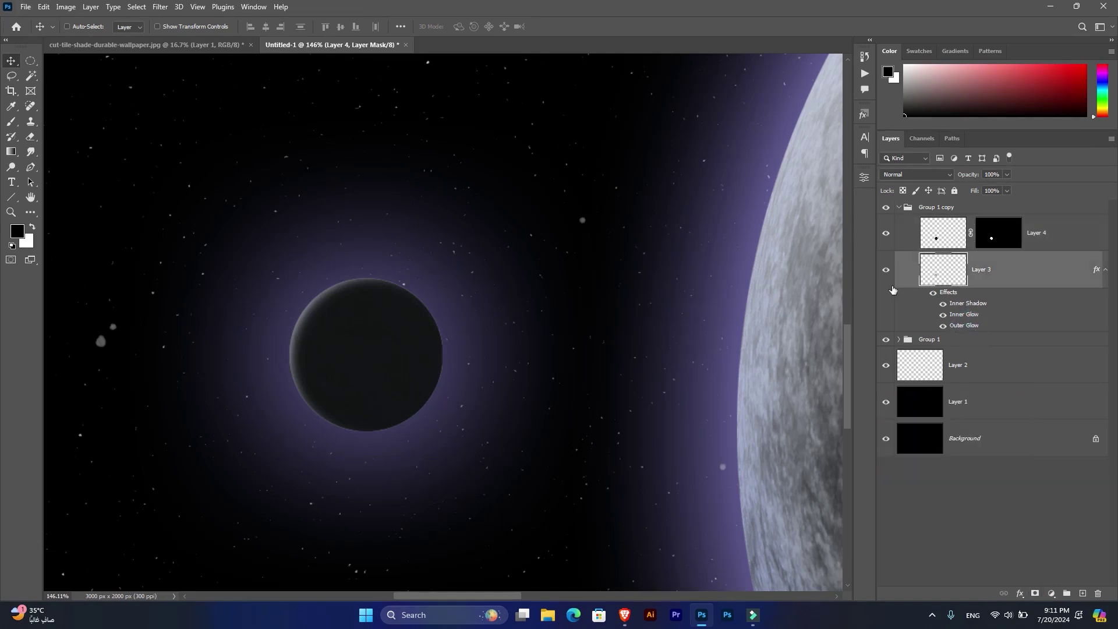
pyautogui.doubleClick(964, 325)
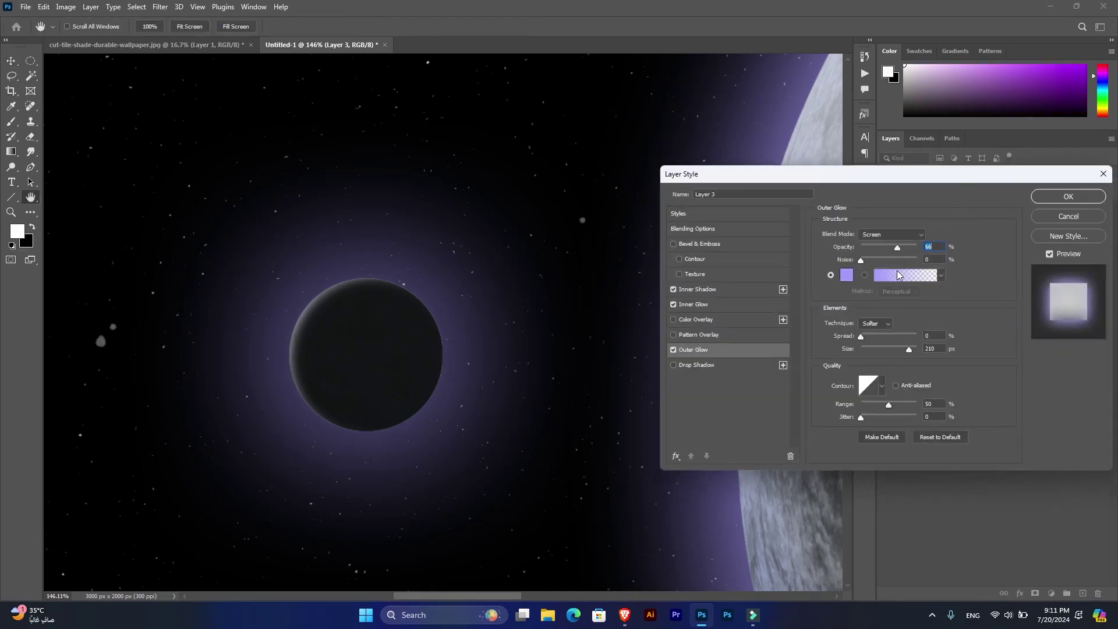
pyautogui.moveTo(896, 249); pyautogui.dragTo(883, 248)
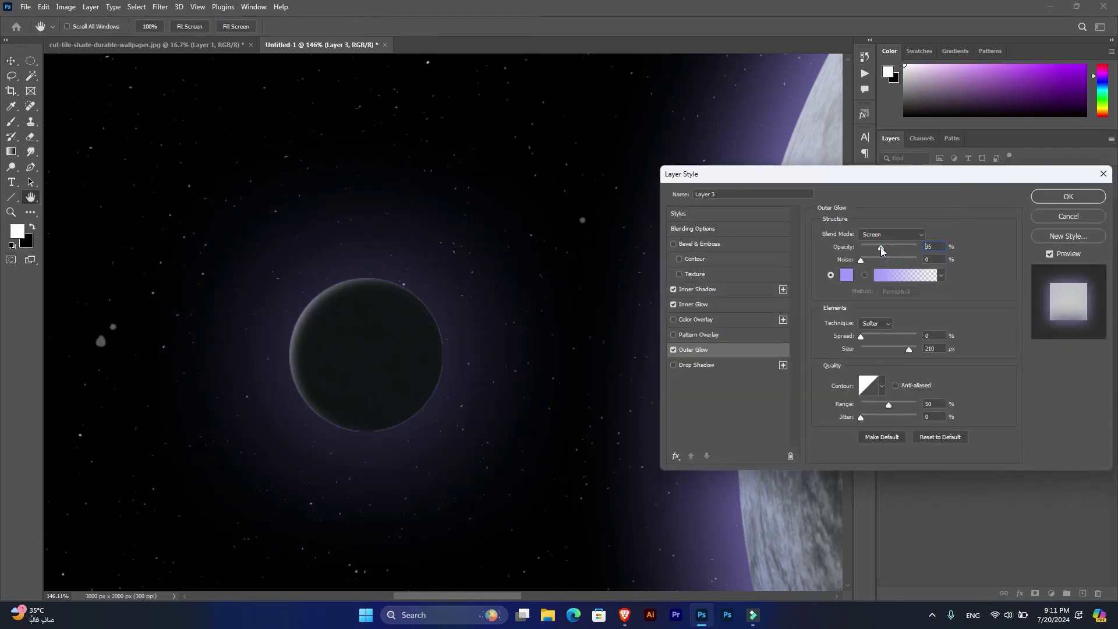
pyautogui.click(1068, 197)
pyautogui.keyDown('alt'); pyautogui.scroll(-5, 300, 284); pyautogui.keyUp('alt')
pyautogui.keyDown('alt'); pyautogui.scroll(2, 457, 335); pyautogui.keyUp('alt')
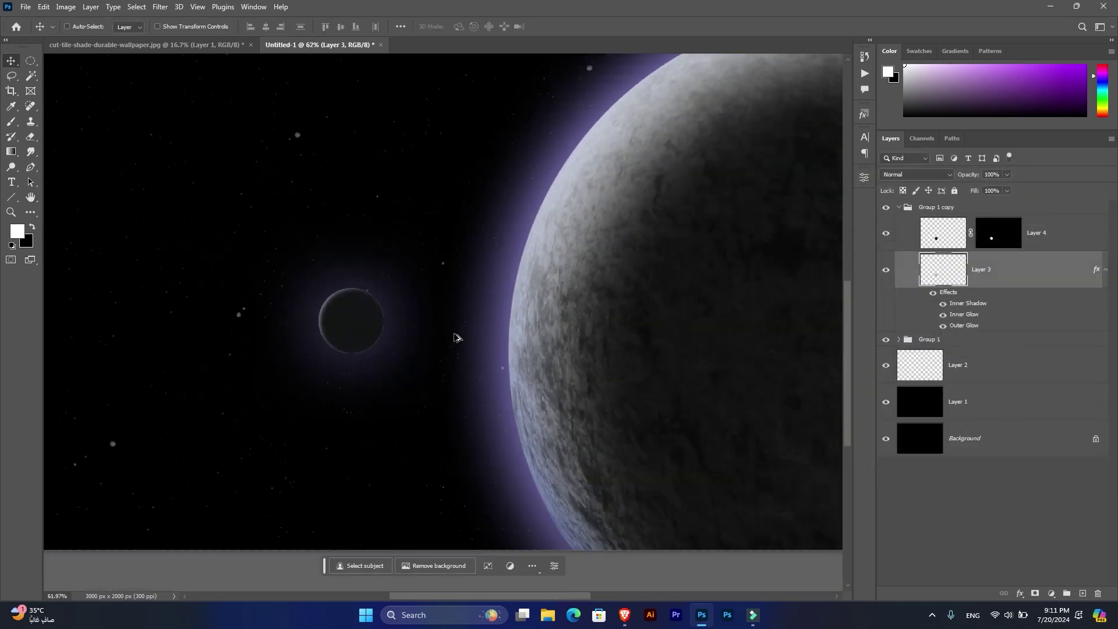
pyautogui.keyDown('alt'); pyautogui.scroll(-2, 507, 347); pyautogui.keyUp('alt')
pyautogui.keyDown('alt'); pyautogui.scroll(-2, 505, 348); pyautogui.keyUp('alt')
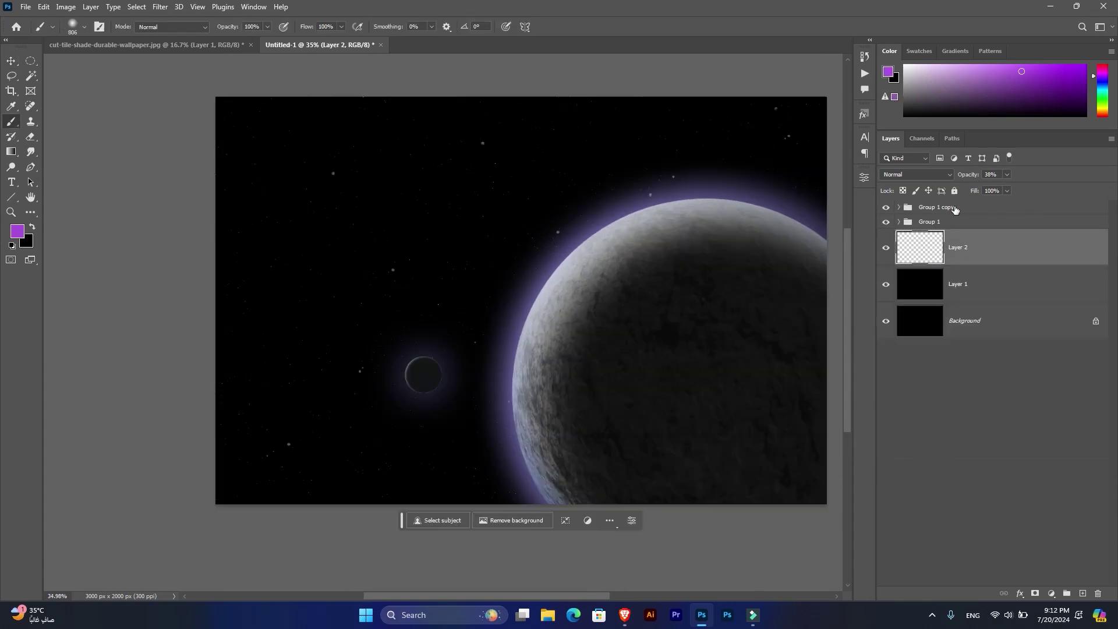
# Add a new layer above Group 1 copy and fill it with black.
pyautogui.click(955, 206)
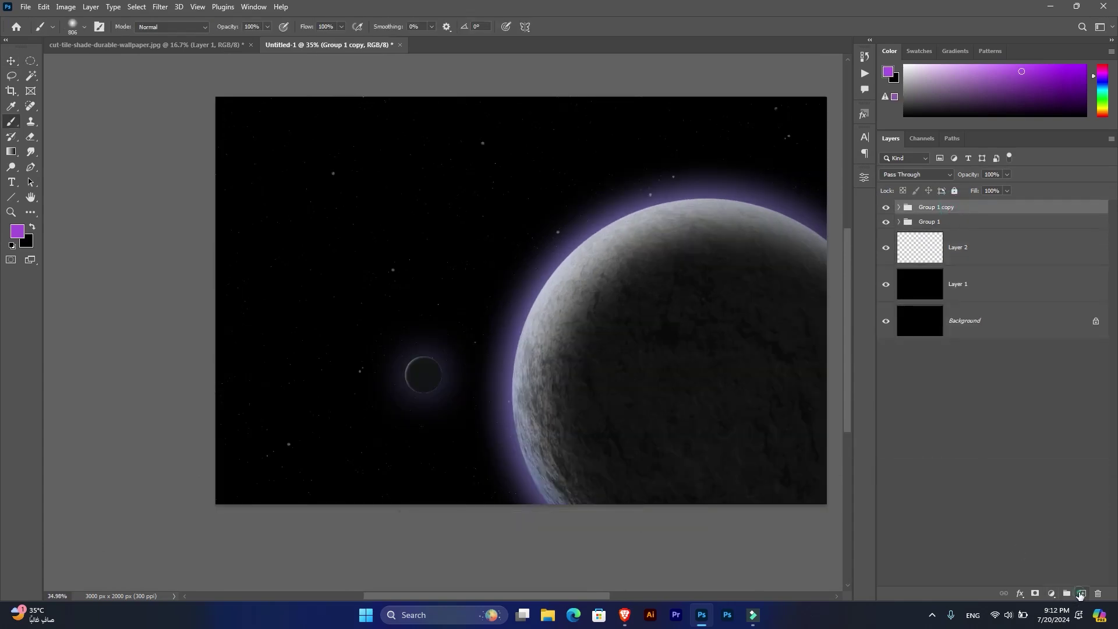
pyautogui.click(1080, 594)
pyautogui.click(44, 7)
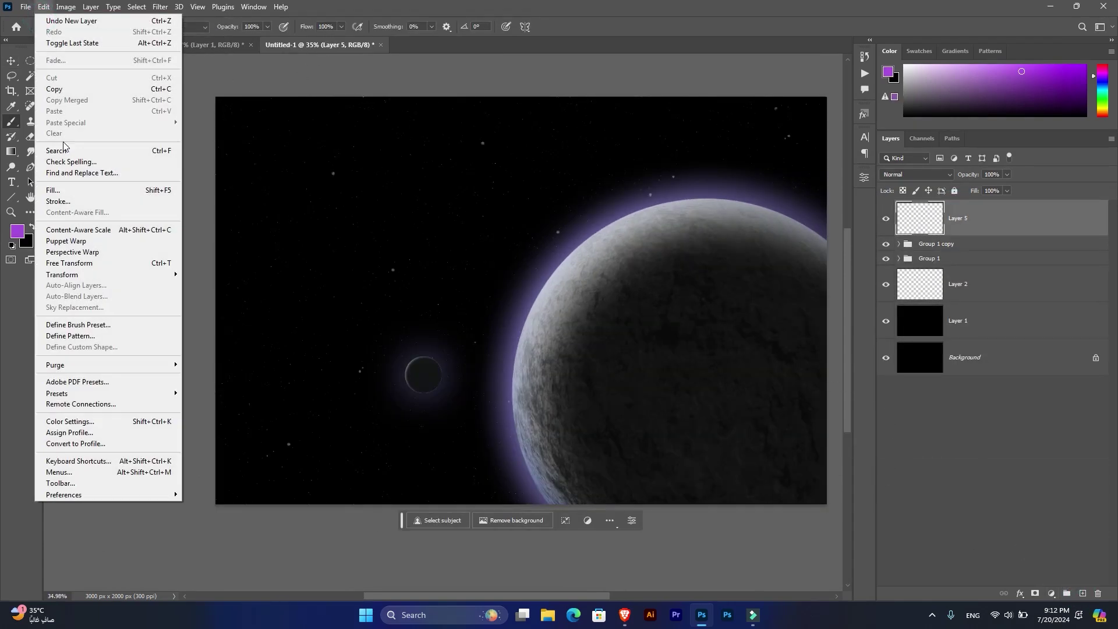
pyautogui.click(53, 190)
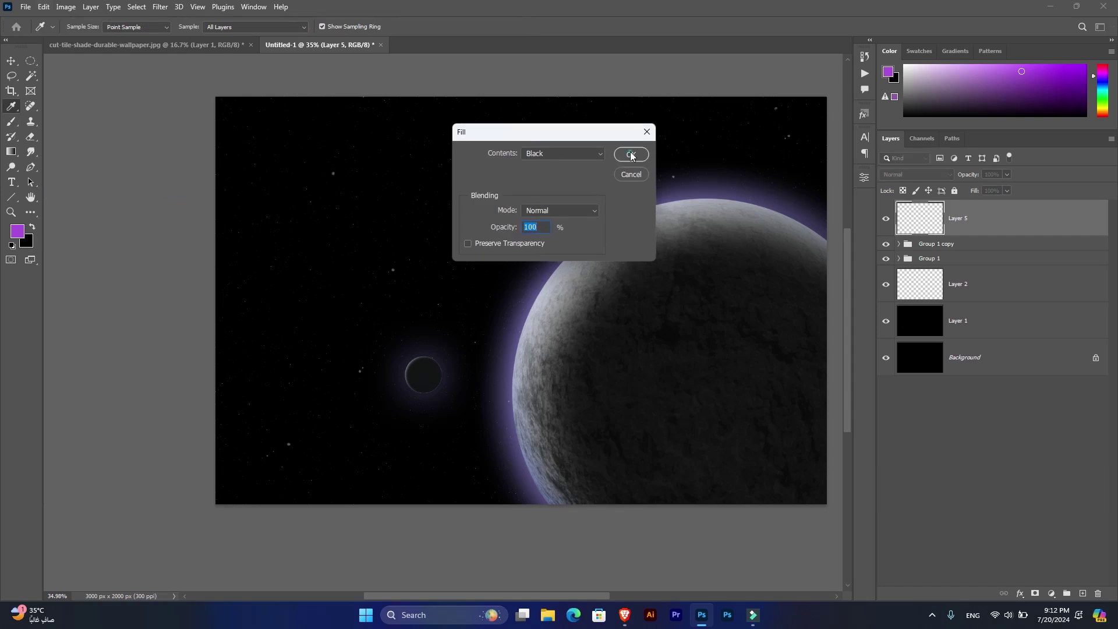
pyautogui.click(630, 155)
# Render a Lens Flare centred at the top-left corner on the black layer.
pyautogui.click(158, 8)
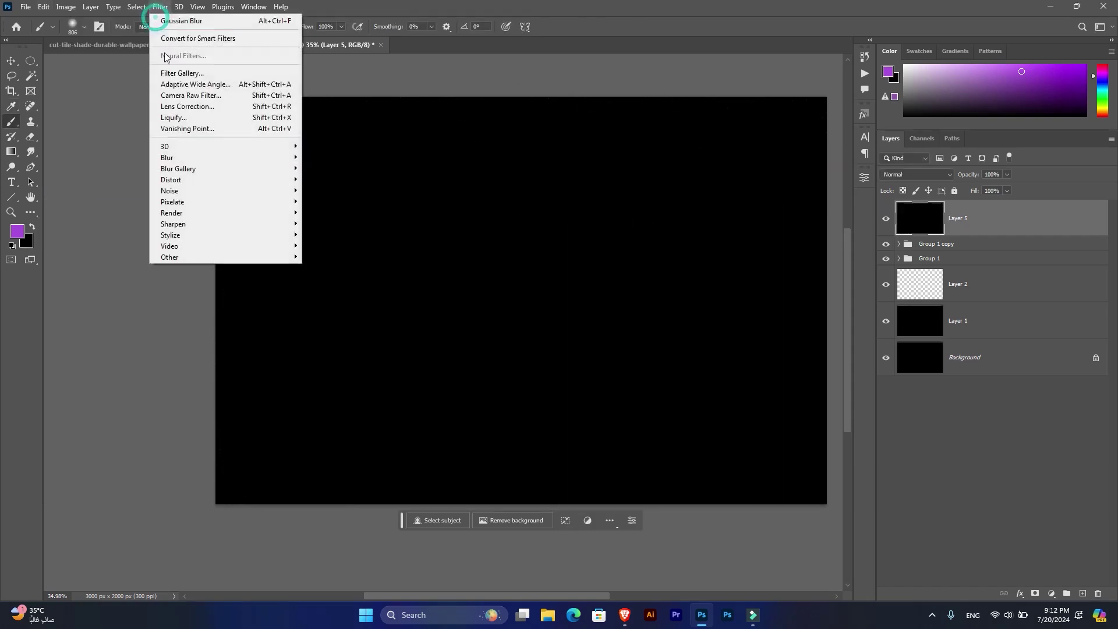
pyautogui.moveTo(172, 212)
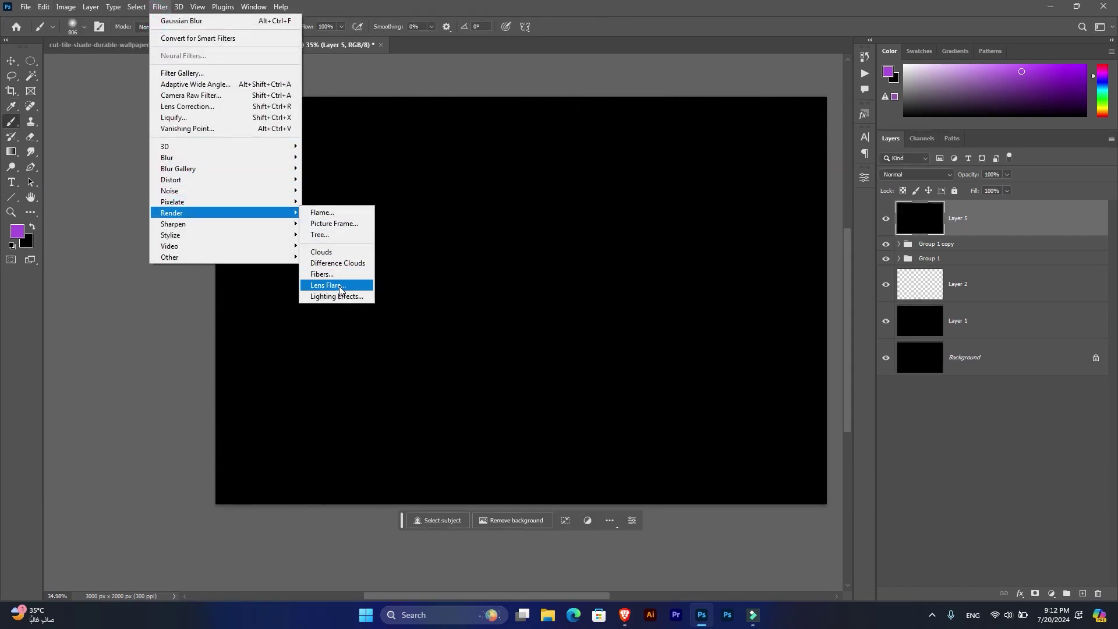
pyautogui.click(341, 287)
pyautogui.moveTo(498, 197); pyautogui.dragTo(444, 162)
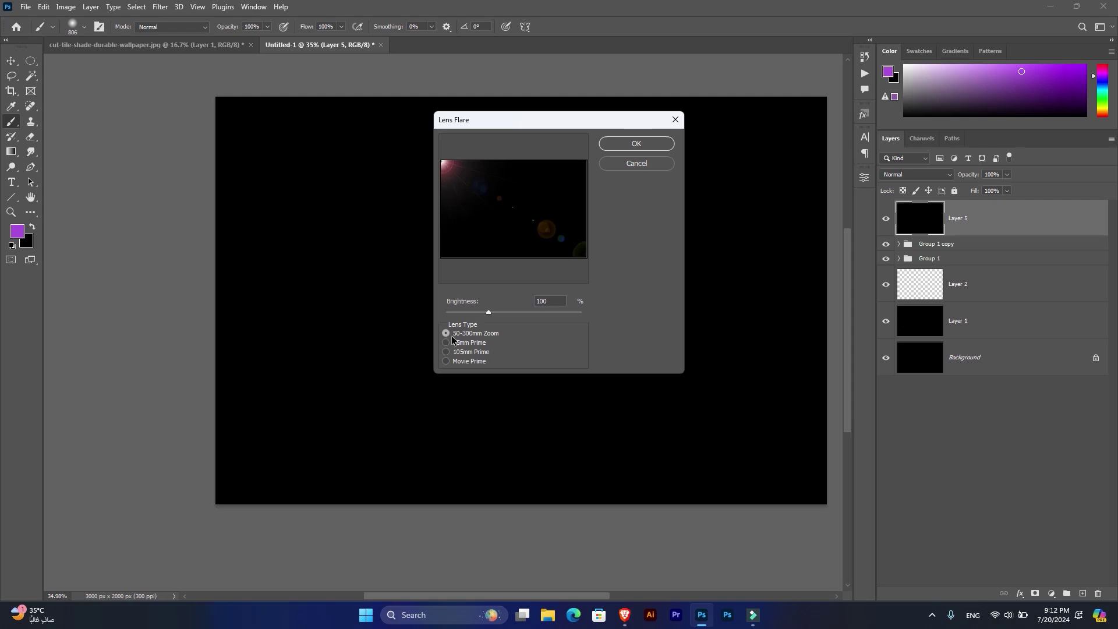
pyautogui.click(645, 143)
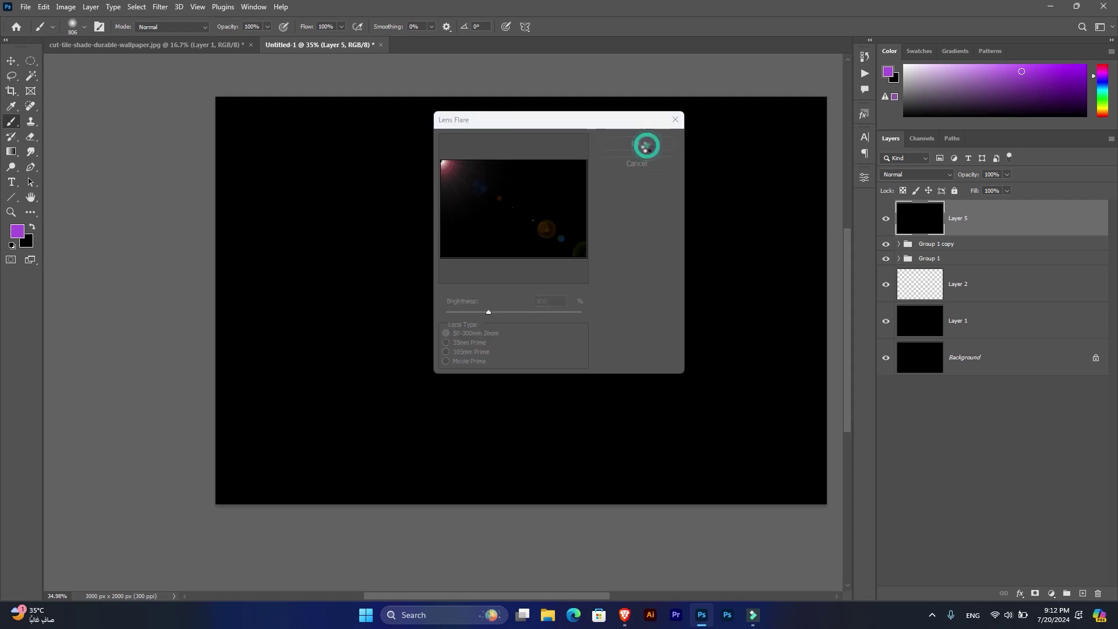
pyautogui.click(929, 176)
# Set the lens-flare layer to Screen mode and show the clouds photo's channels.
pyautogui.click(908, 271)
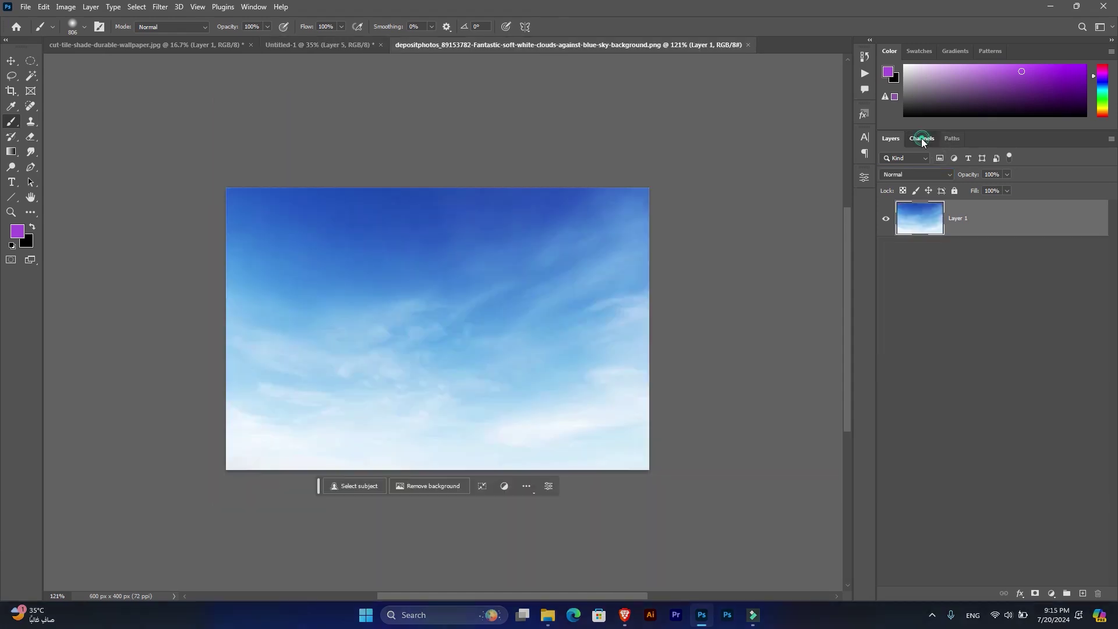
pyautogui.click(922, 138)
# Mask the cloud photo layer using the Red channel's brightness as a selection.
pyautogui.click(919, 173)
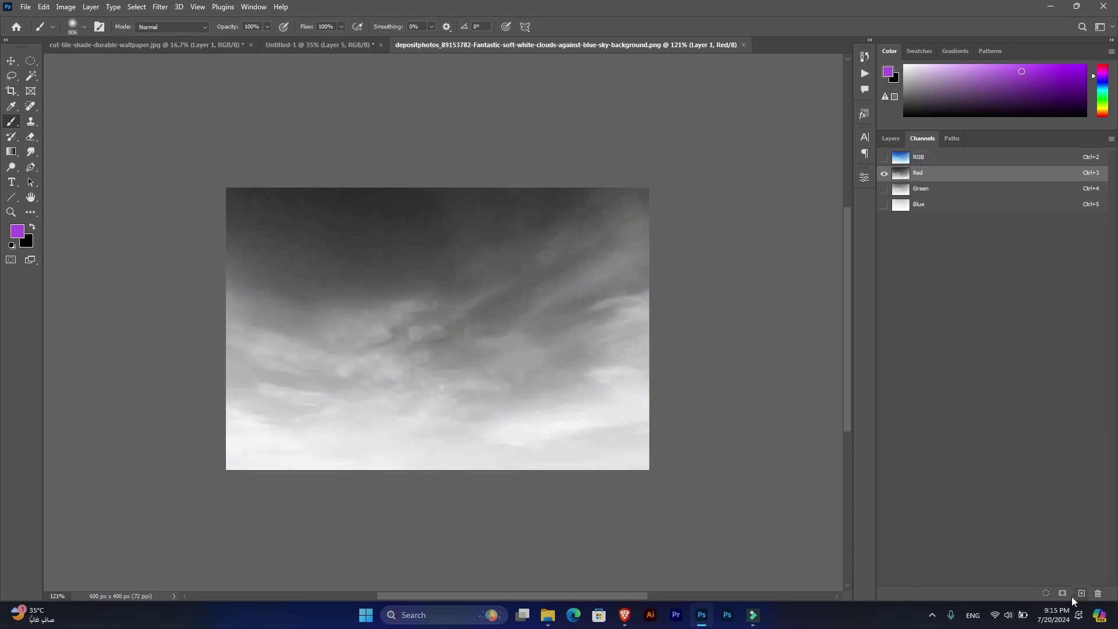
pyautogui.click(1046, 593)
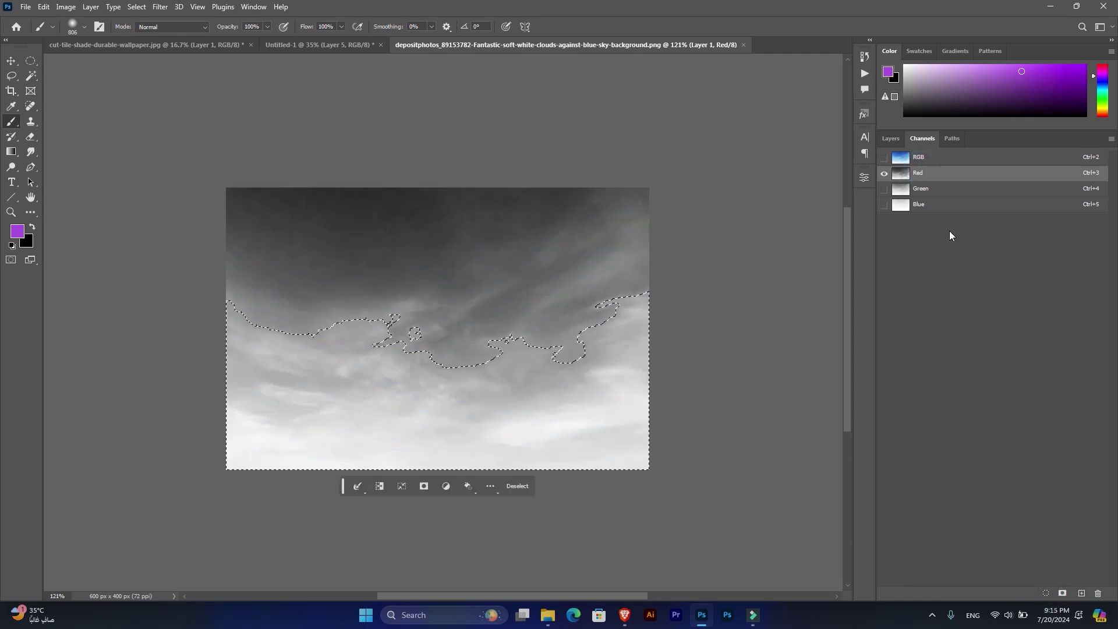
pyautogui.click(892, 140)
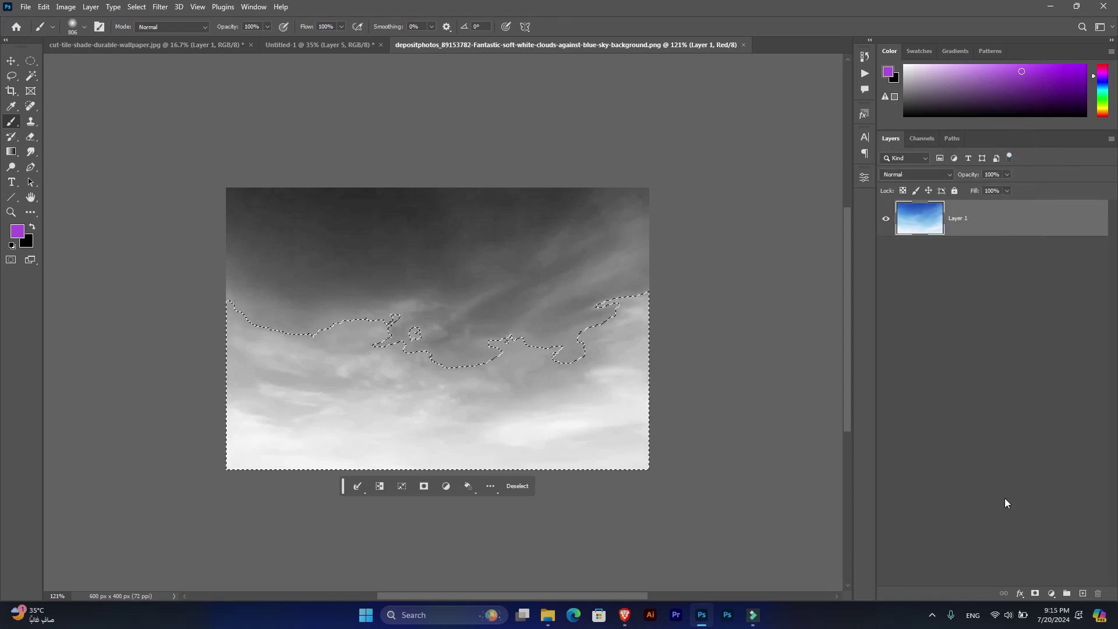
pyautogui.click(1035, 593)
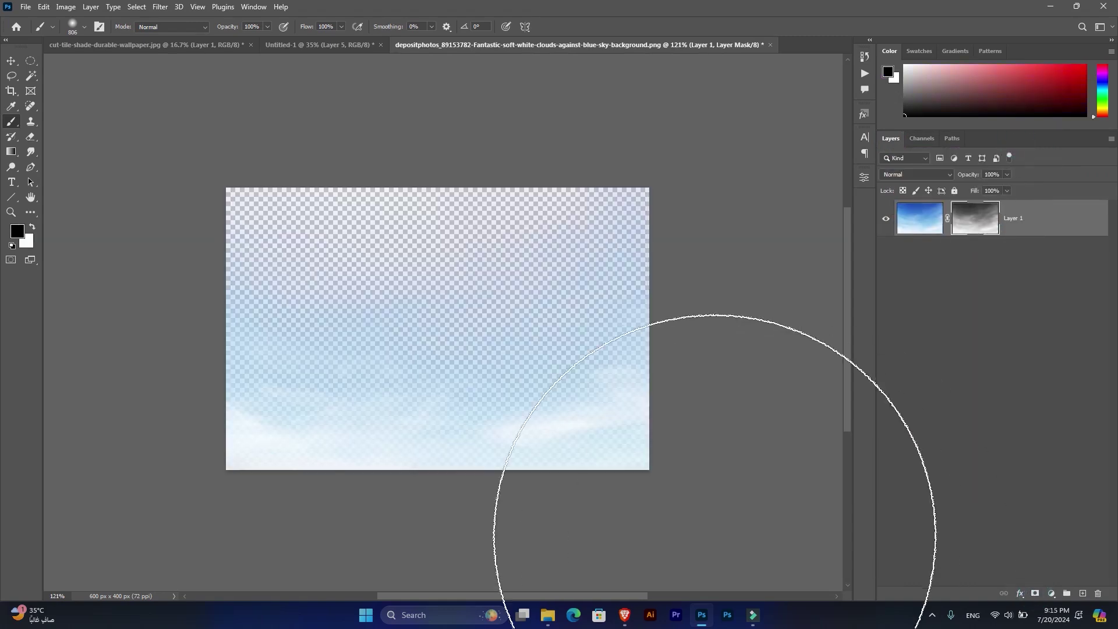
# Drag the masked clouds into the space scene and apply the layer mask.
pyautogui.click(11, 60)
pyautogui.click(318, 251)
pyautogui.moveTo(325, 222); pyautogui.dragTo(318, 45)
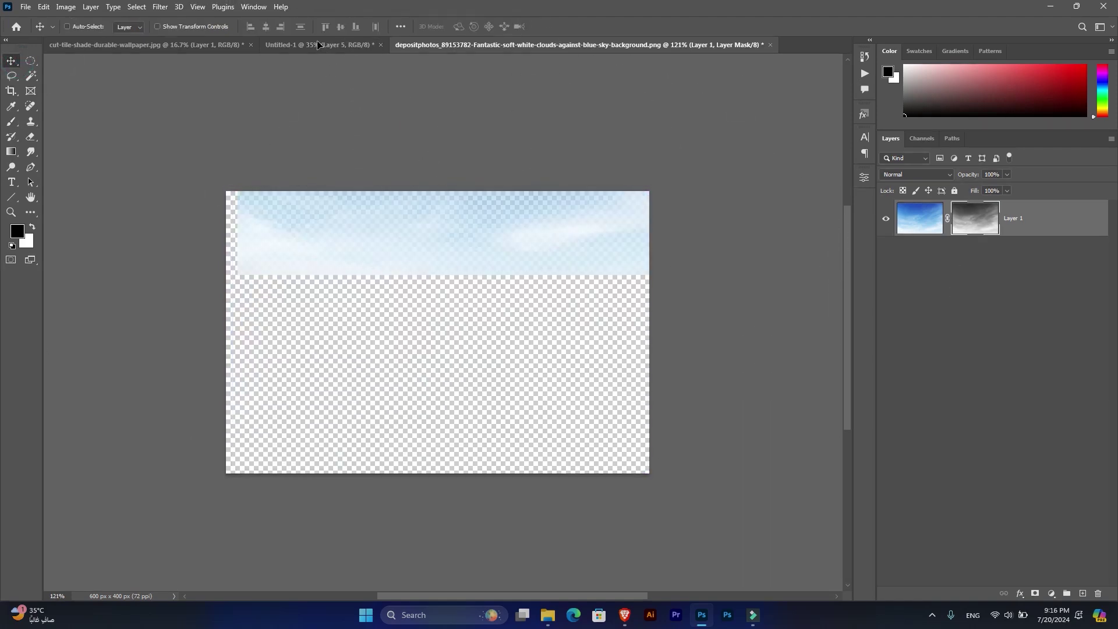
pyautogui.moveTo(448, 283); pyautogui.dragTo(450, 262)
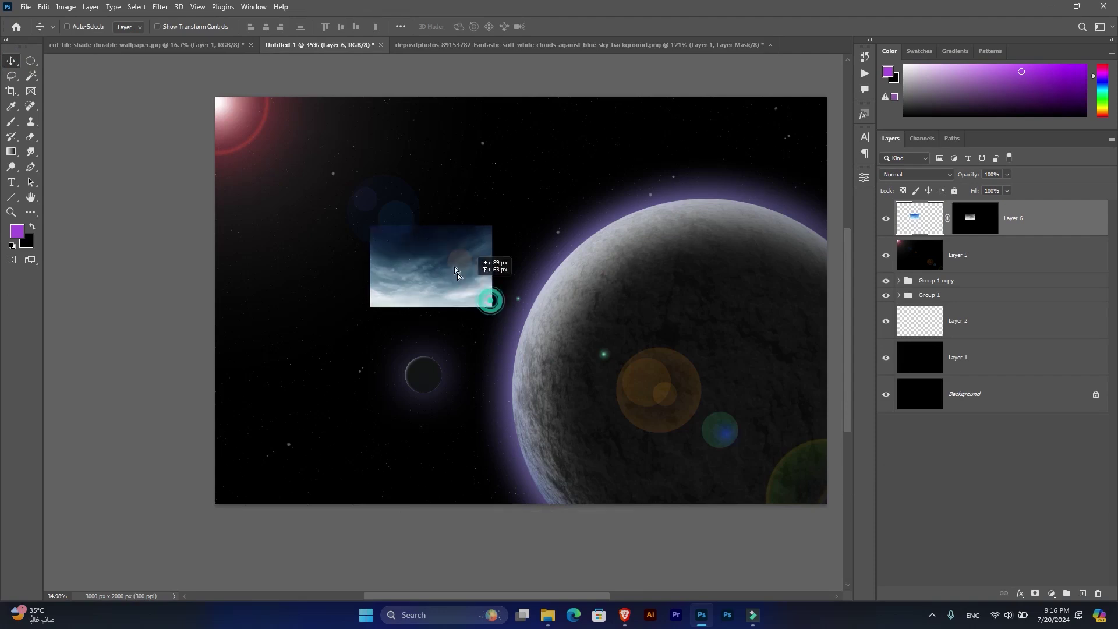
pyautogui.rightClick(979, 224)
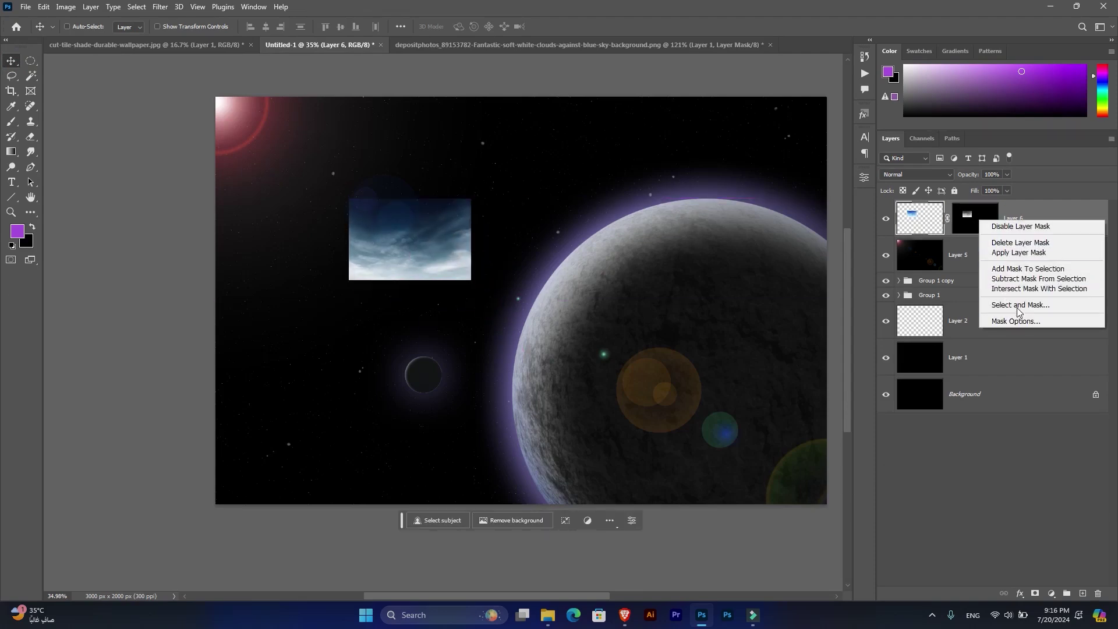
pyautogui.click(1006, 251)
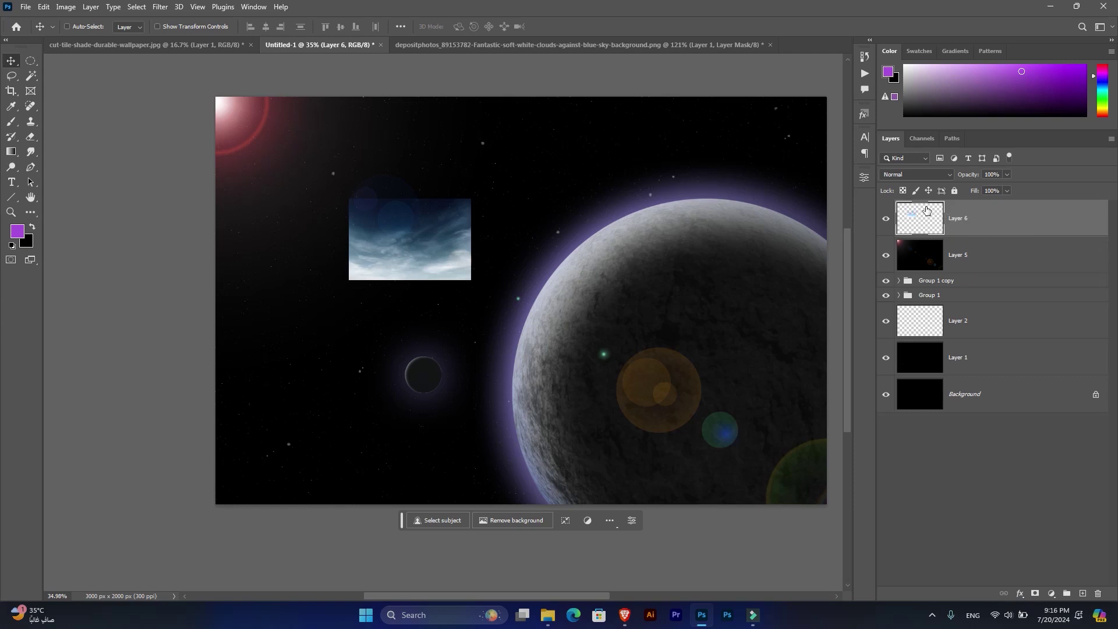
# Desaturate the cloud layer to grey.
pyautogui.click(66, 7)
pyautogui.moveTo(84, 39)
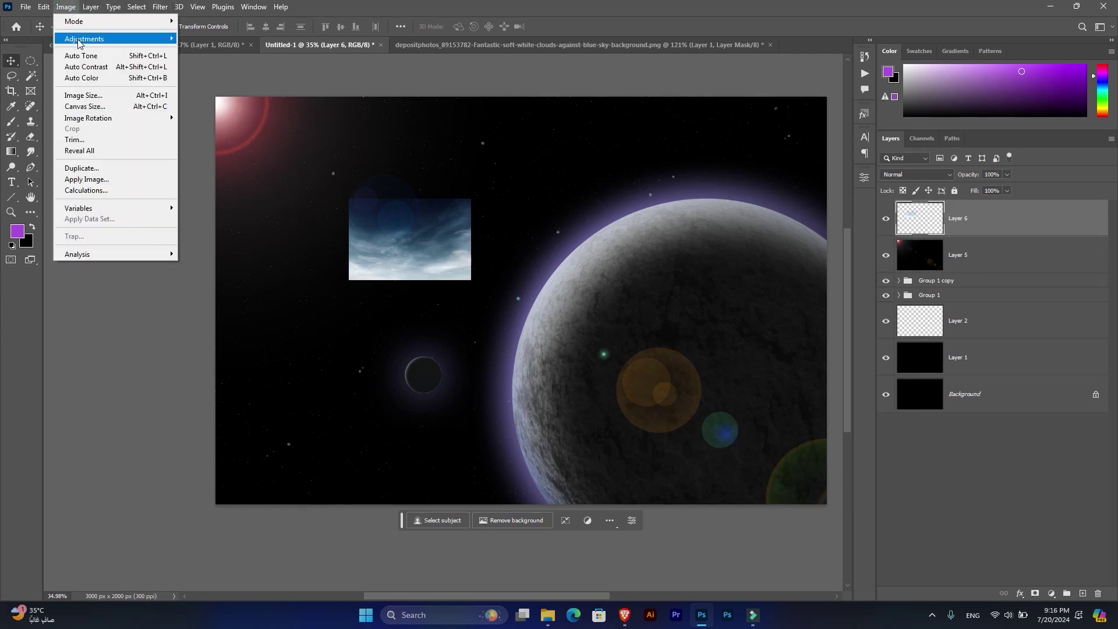
pyautogui.click(232, 263)
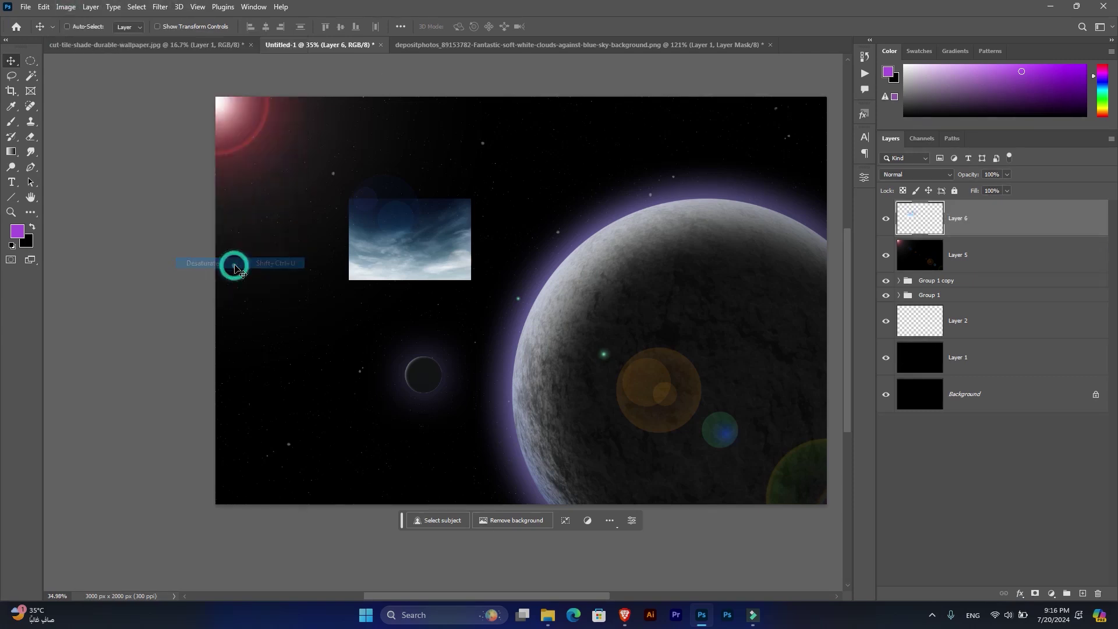
pyautogui.hotkey('ctrl', 'y')
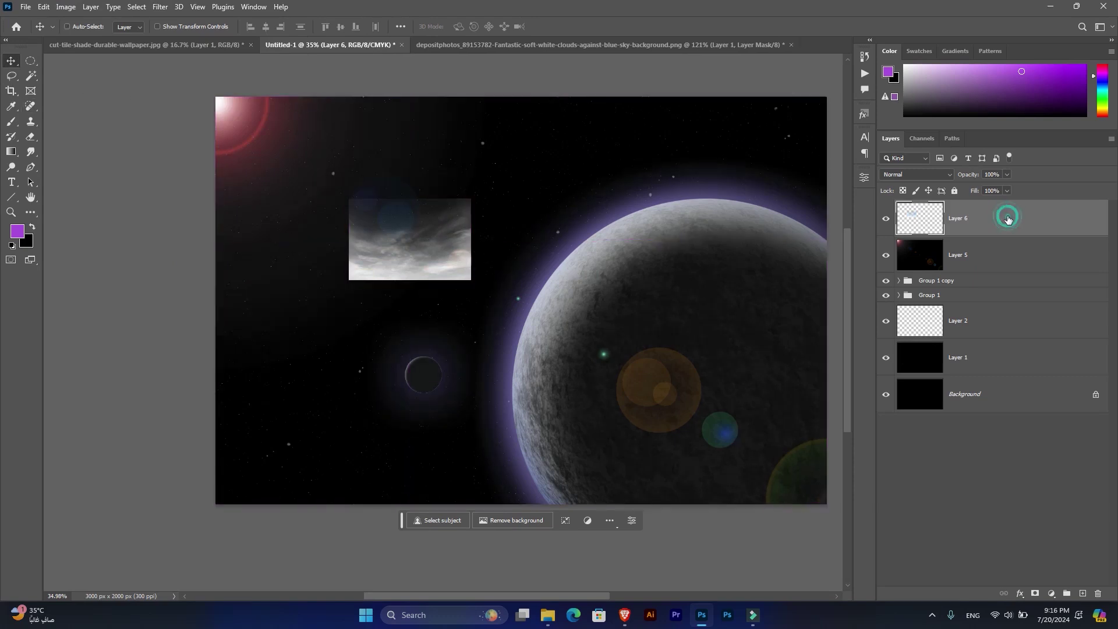
pyautogui.hotkey('ctrl', 't')
# Enlarge the clouds to about triple size, place them upper left, and move Layer 6 below the moon groups.
pyautogui.moveTo(470, 239); pyautogui.dragTo(603, 222)
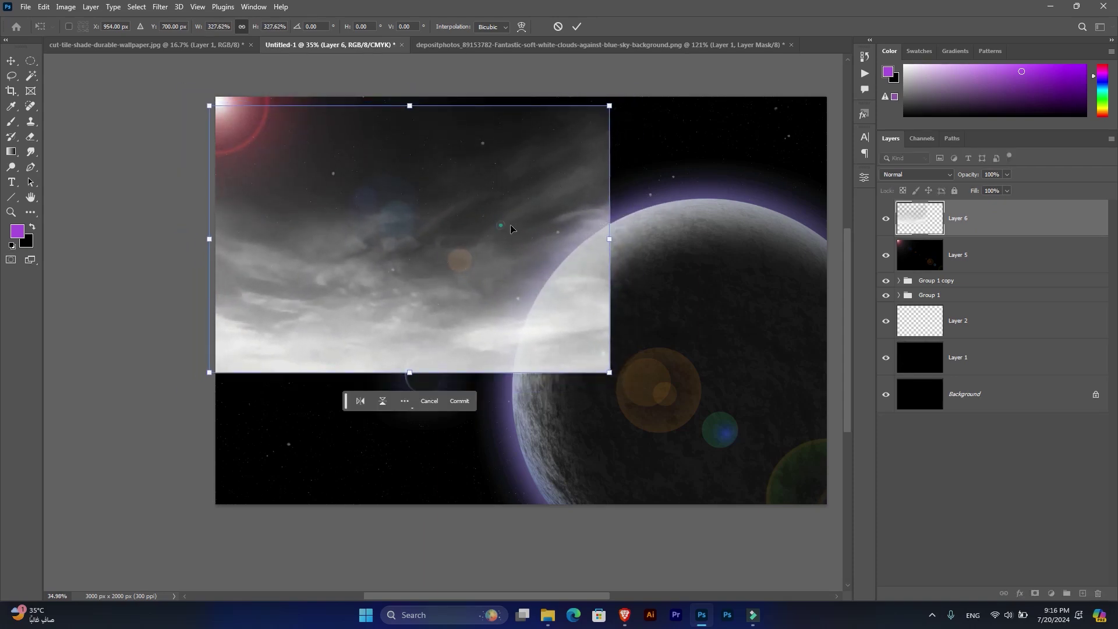
pyautogui.moveTo(496, 224); pyautogui.dragTo(502, 226)
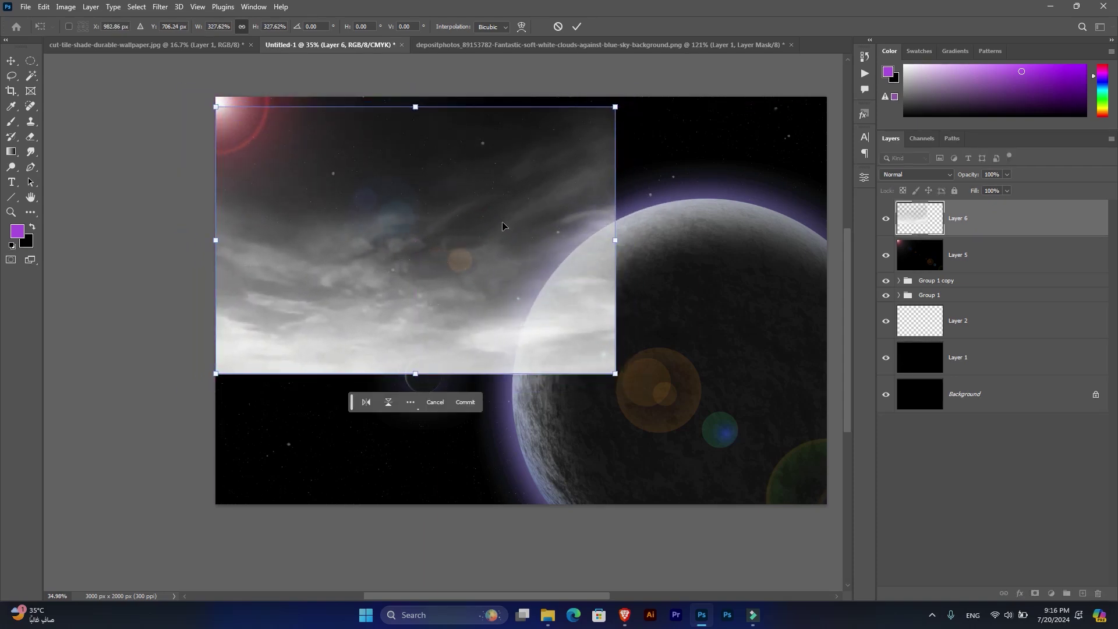
pyautogui.press('Return')
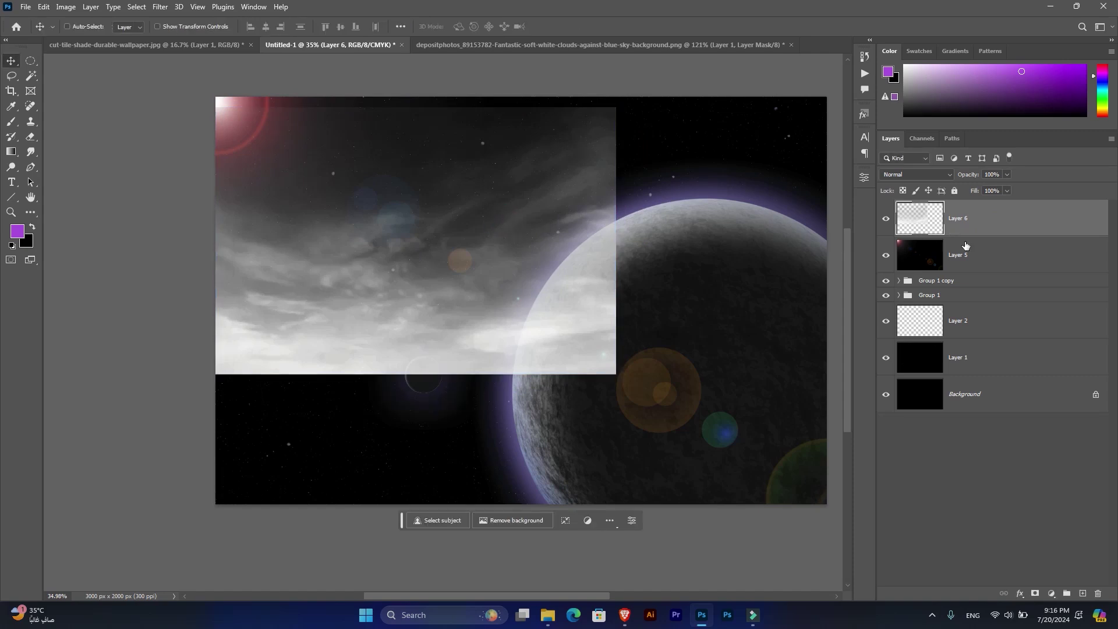
pyautogui.moveTo(978, 220); pyautogui.dragTo(974, 313)
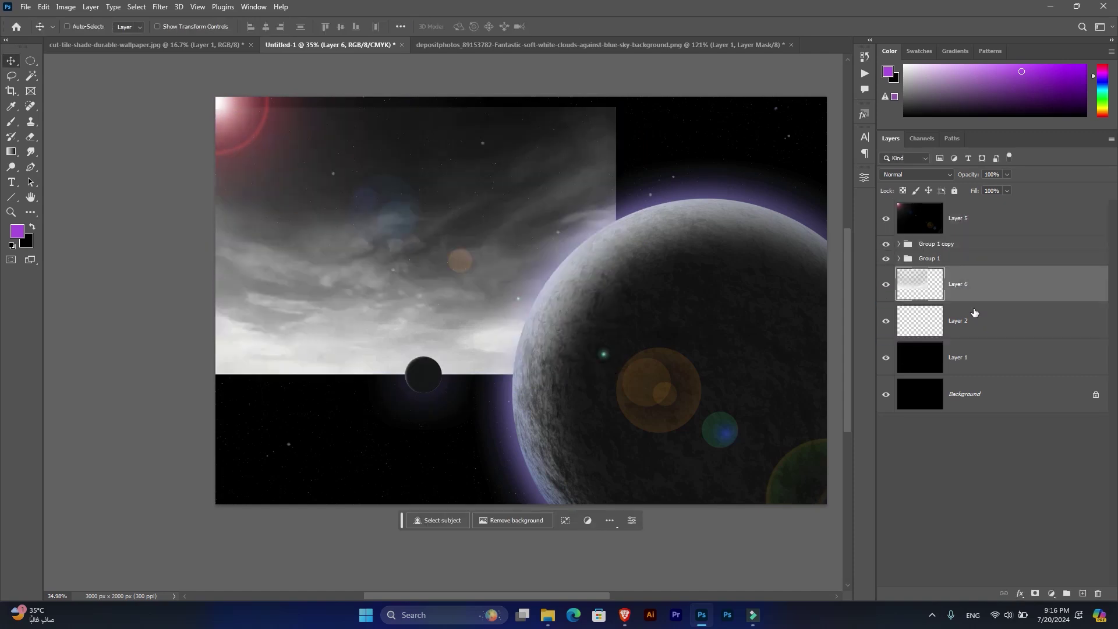
pyautogui.click(31, 136)
# Pick a large soft round eraser brush and add a layer mask to cloud Layer 6.
pyautogui.keyDown('alt'); pyautogui.rightClick(391, 228); pyautogui.keyUp('alt')
pyautogui.rightClick(449, 230)
pyautogui.scroll(2, 498, 423)
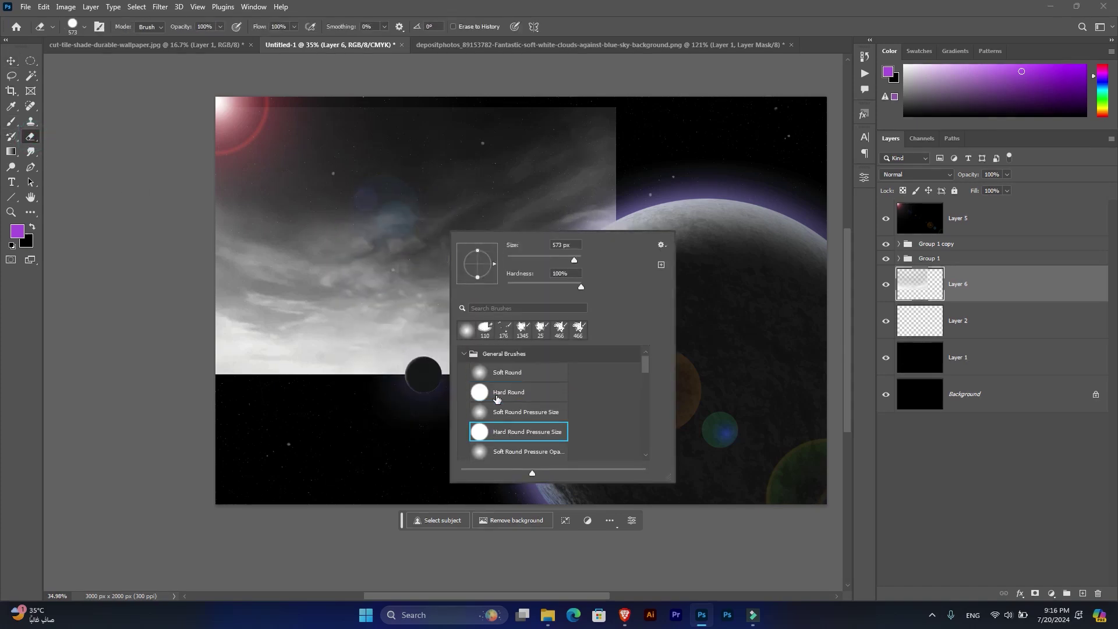
pyautogui.click(501, 371)
pyautogui.click(699, 17)
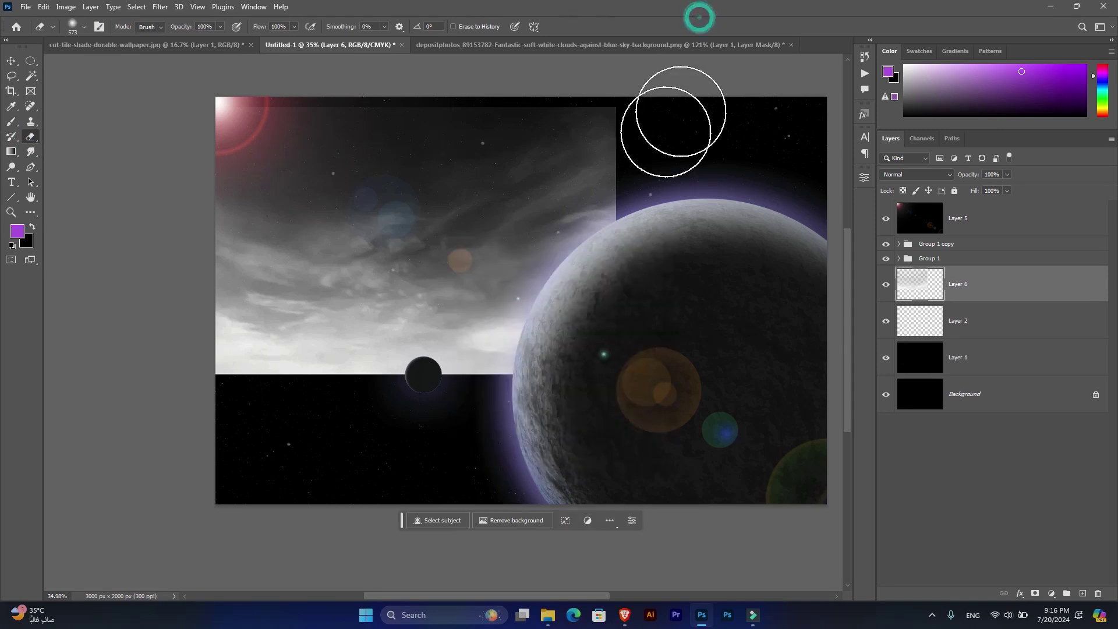
pyautogui.click(1035, 592)
pyautogui.moveTo(1035, 282); pyautogui.dragTo(1035, 212)
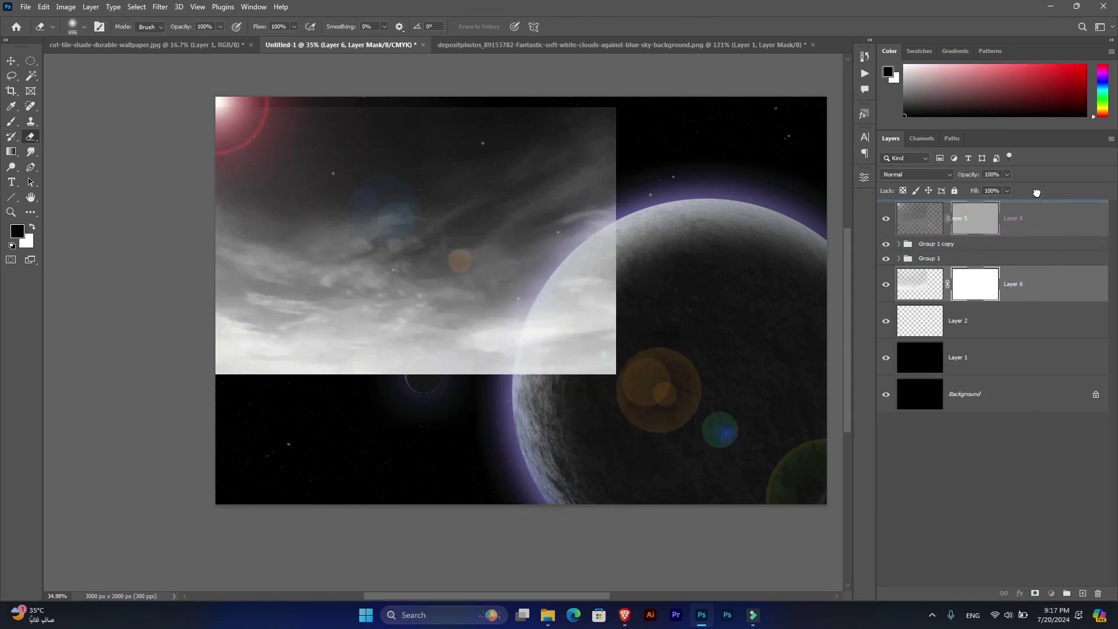
pyautogui.click(920, 218)
# Erase the clouds' left, bottom and top-right edges, then restack Layer 6.
pyautogui.moveTo(660, 267)
pyautogui.mouseDown()
pyautogui.moveTo(605, 324)
pyautogui.moveTo(601, 347)
pyautogui.mouseUp()
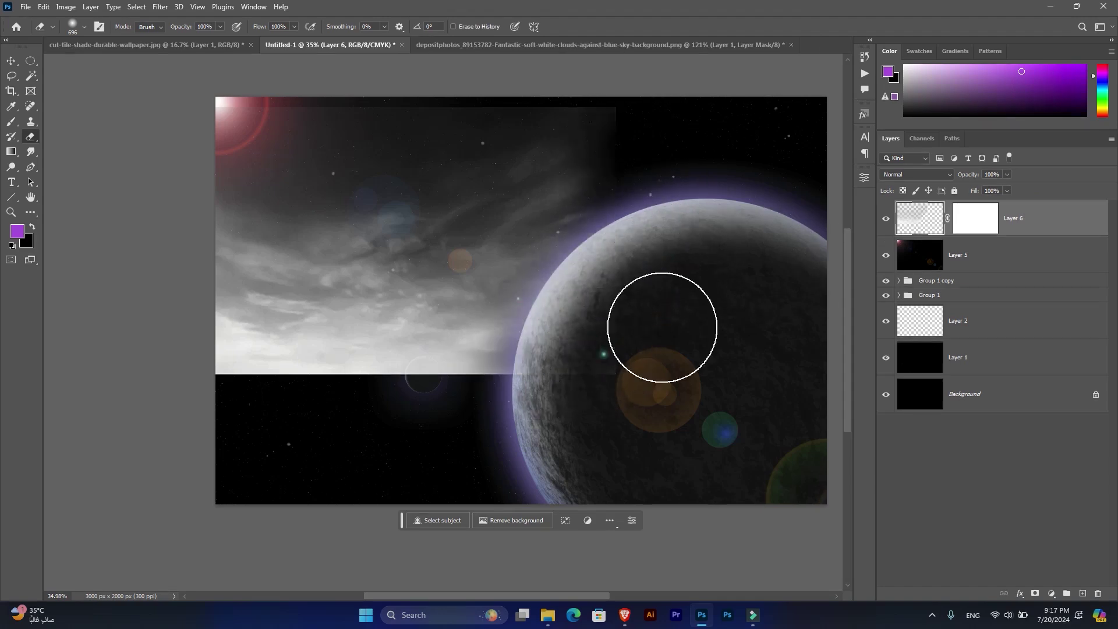
pyautogui.moveTo(539, 395)
pyautogui.mouseDown()
pyautogui.moveTo(218, 355)
pyautogui.moveTo(261, 469)
pyautogui.mouseUp()
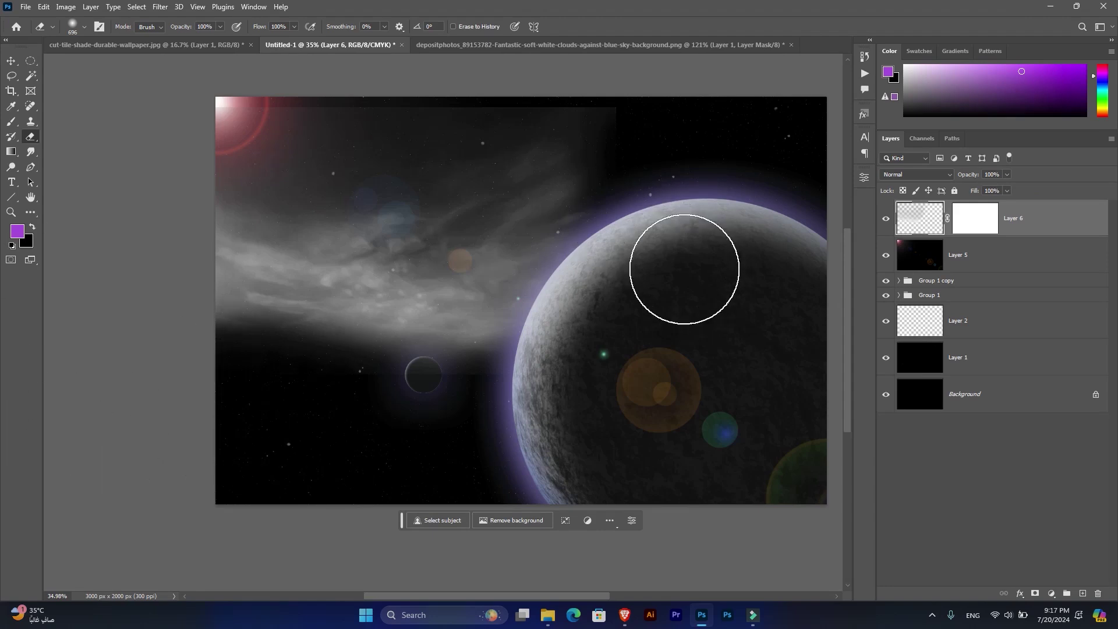
pyautogui.moveTo(623, 80); pyautogui.dragTo(402, 84)
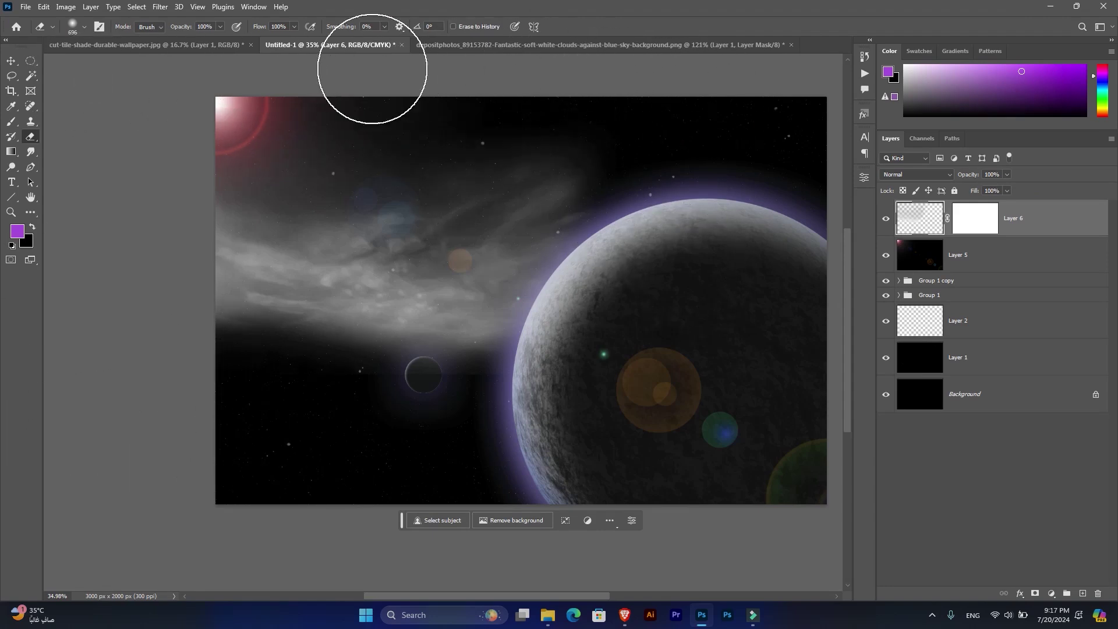
pyautogui.click(11, 61)
pyautogui.moveTo(894, 235); pyautogui.dragTo(940, 304)
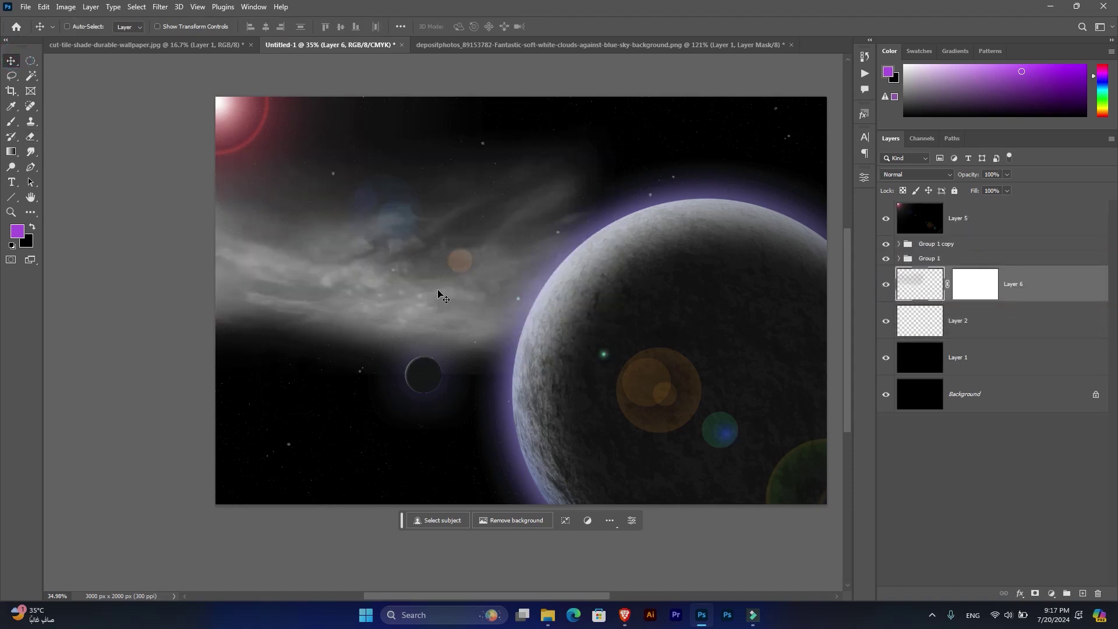
pyautogui.hotkey('ctrl', 'shift', ']')
# Paint deep purple across the upper-middle clouds on a new Overlay-mode Layer 7.
pyautogui.press('b')
pyautogui.click(1083, 594)
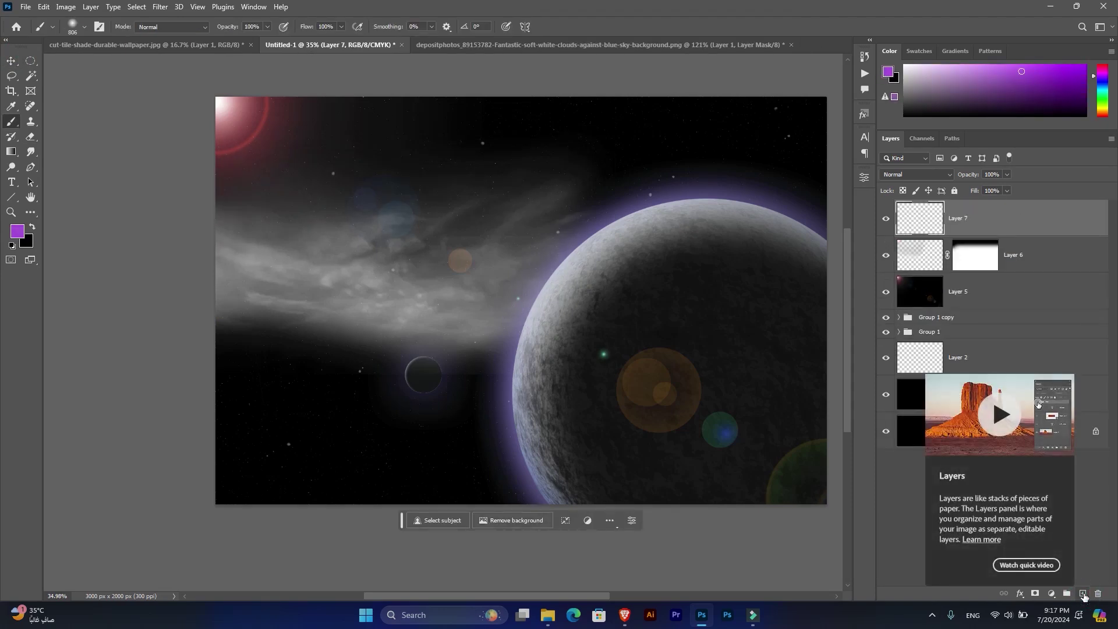
pyautogui.click(17, 232)
pyautogui.click(889, 260)
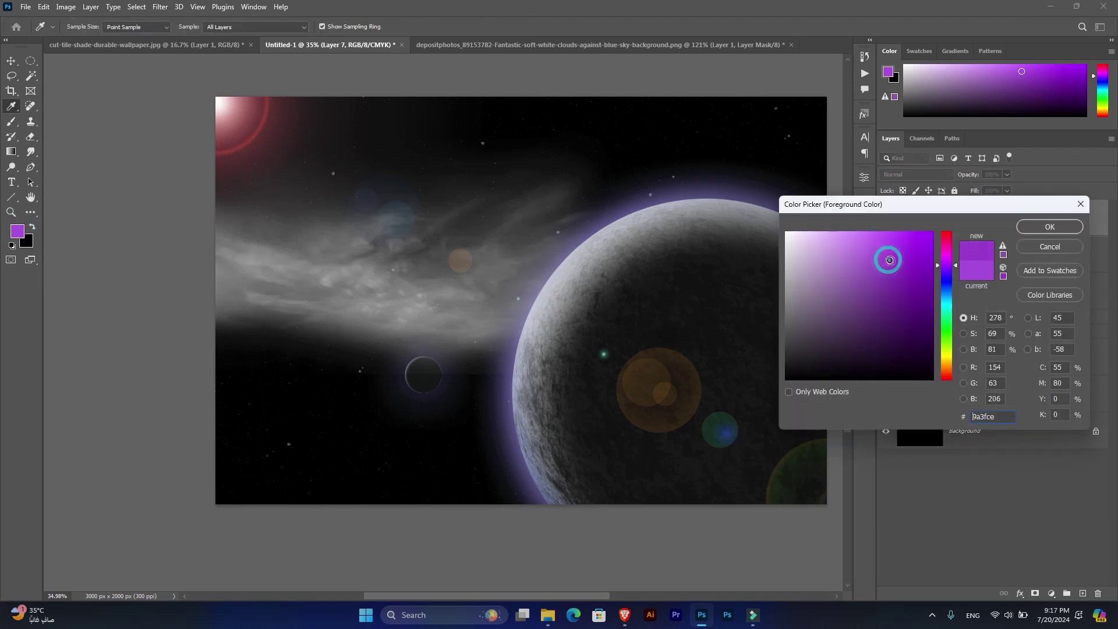
pyautogui.click(1048, 230)
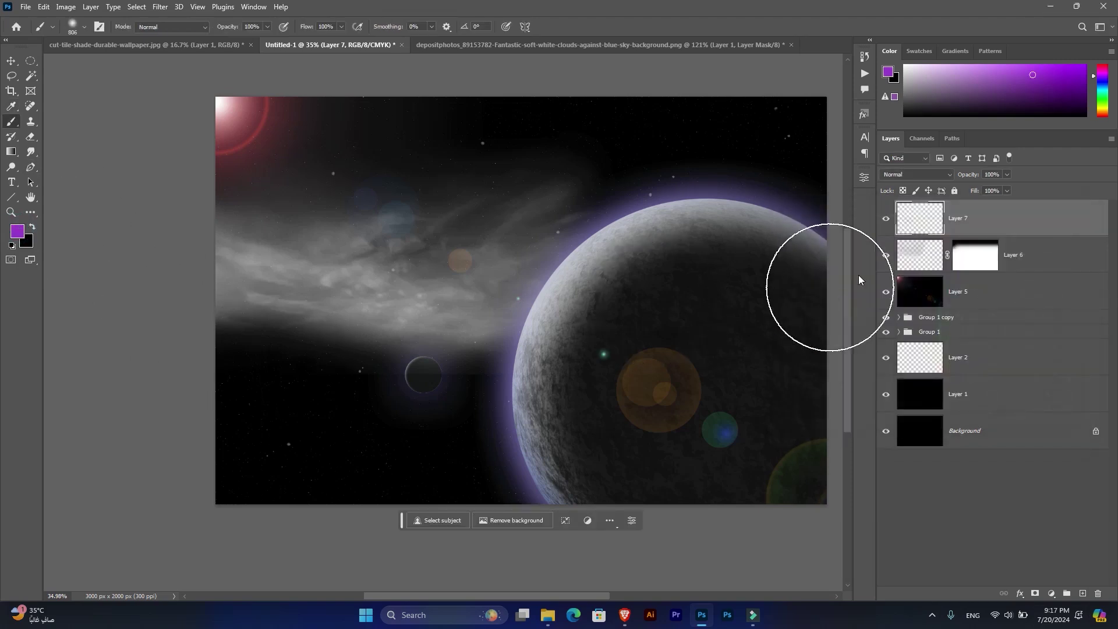
pyautogui.click(905, 176)
pyautogui.click(890, 315)
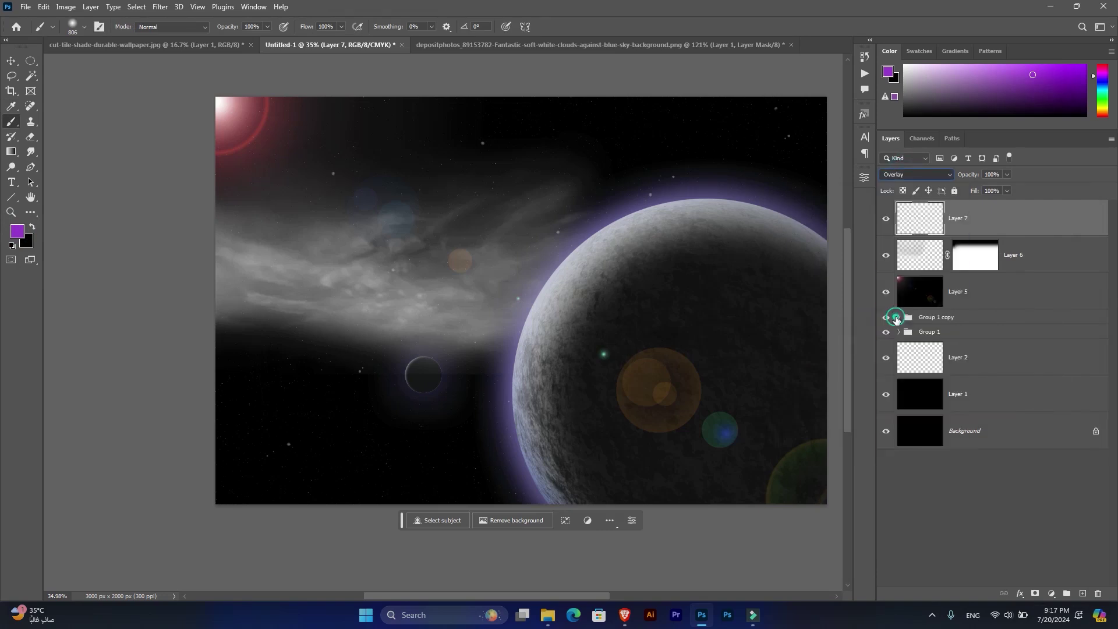
pyautogui.moveTo(424, 225)
pyautogui.mouseDown()
pyautogui.moveTo(284, 255)
pyautogui.moveTo(374, 199)
pyautogui.mouseUp()
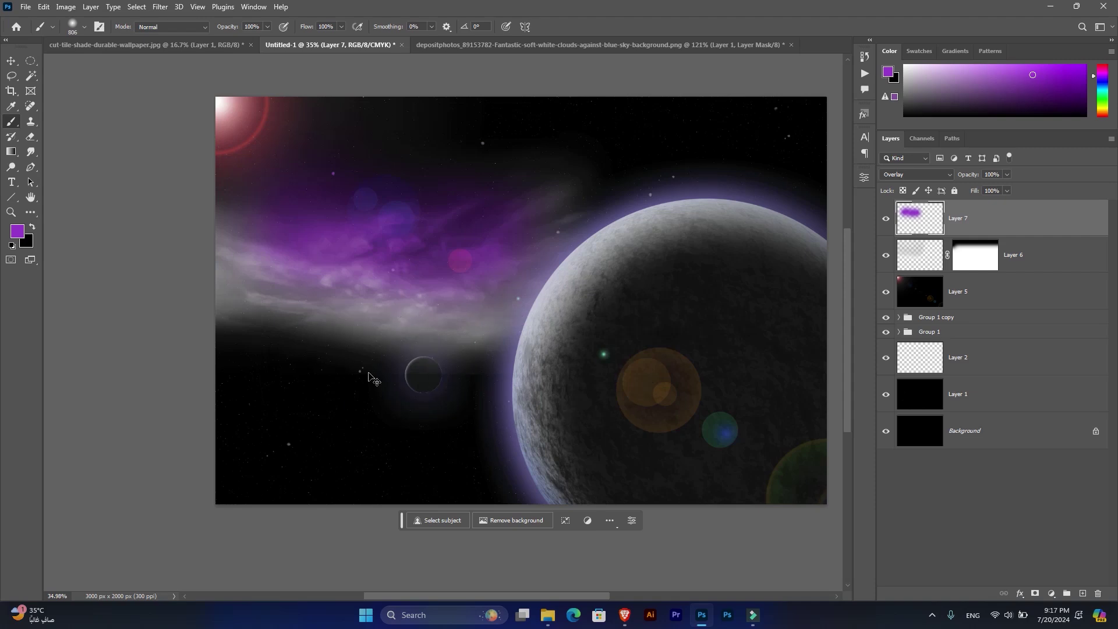
# Paint green 3ccd54 over the left side of the clouds and onto the purple.
pyautogui.click(17, 231)
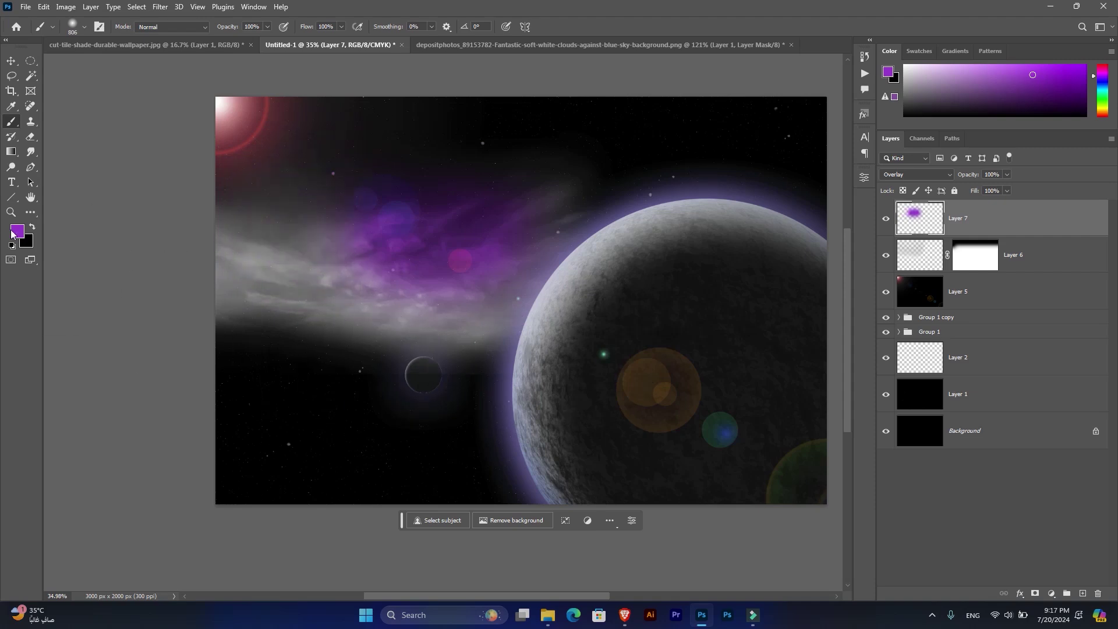
pyautogui.write('3ccd54')
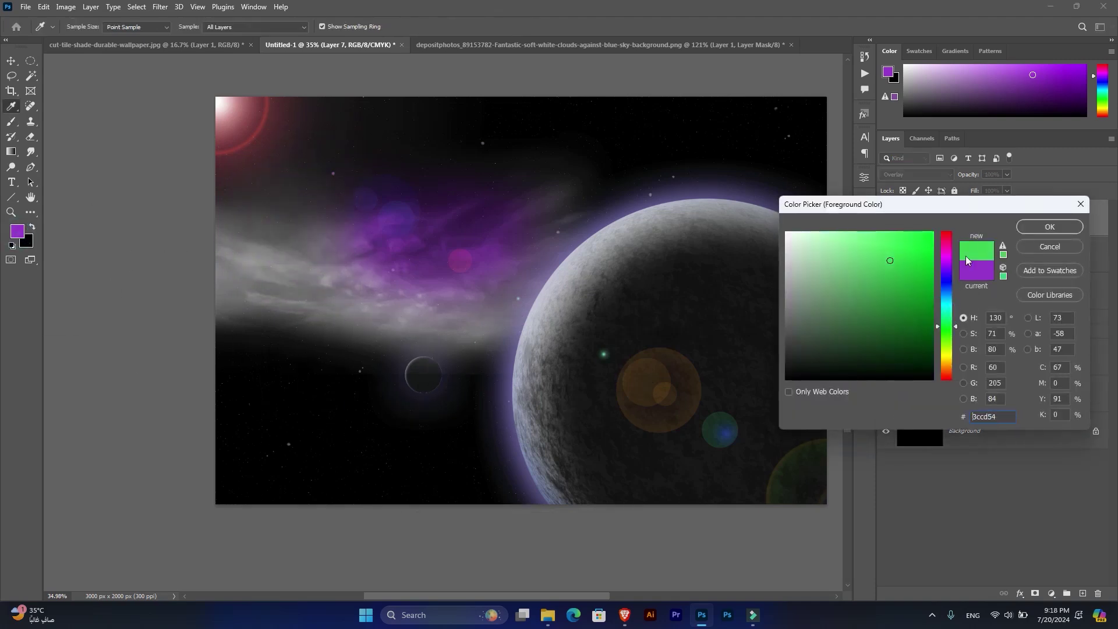
pyautogui.click(1037, 230)
pyautogui.press('b')
pyautogui.moveTo(361, 210)
pyautogui.mouseDown()
pyautogui.moveTo(225, 250)
pyautogui.moveTo(338, 279)
pyautogui.mouseUp()
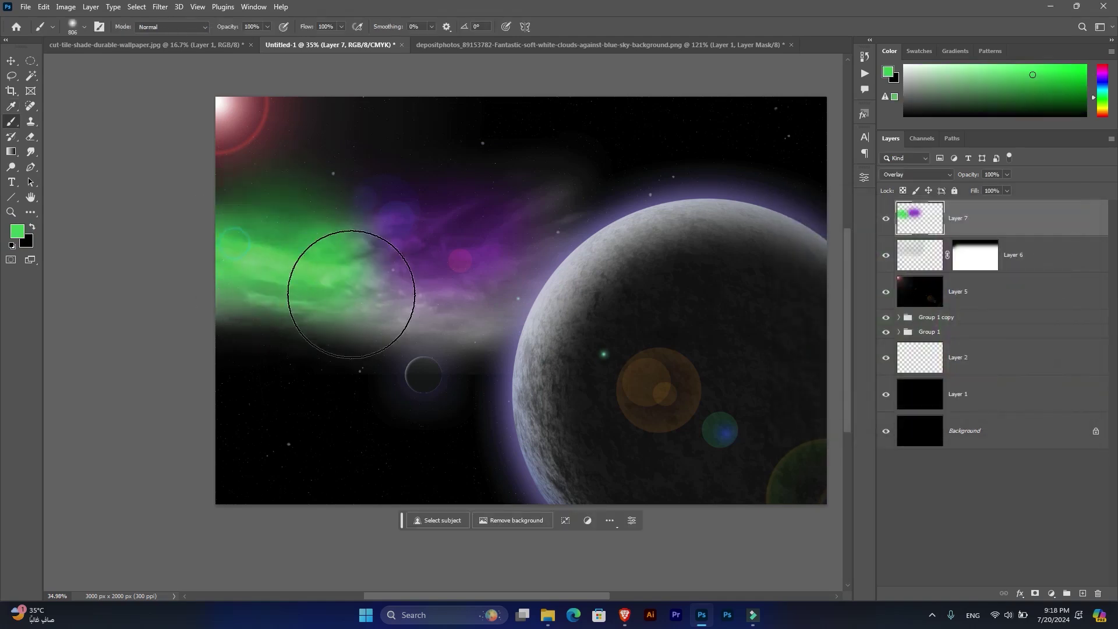
pyautogui.click(513, 258)
# Paint magenta cd3cb3 across the middle clouds and along the moon's upper-left rim.
pyautogui.press('i')
pyautogui.click(17, 232)
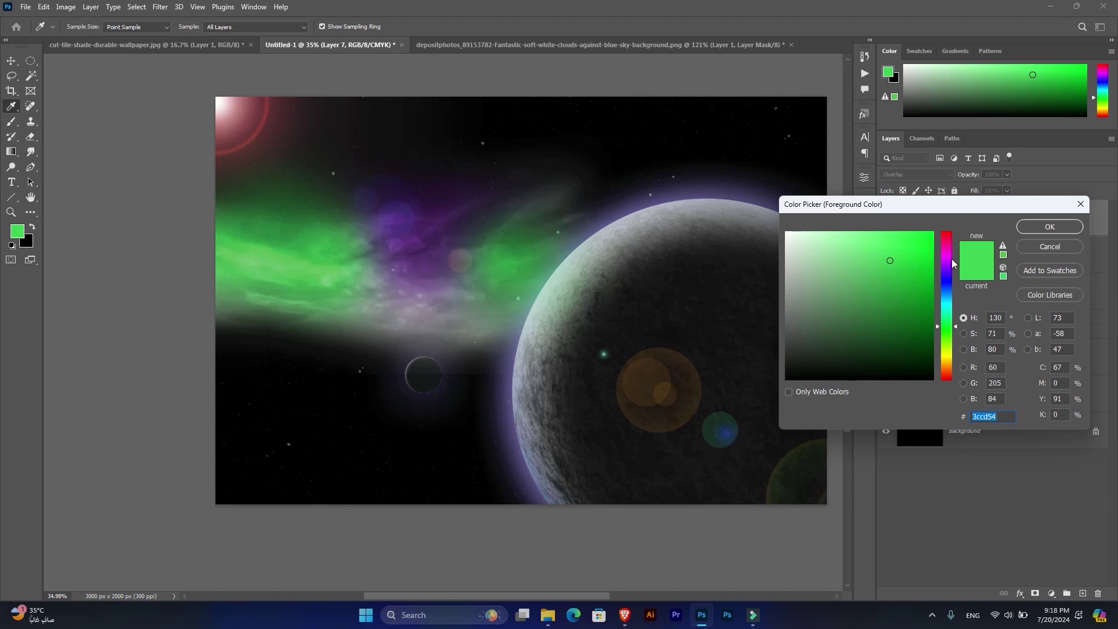
pyautogui.click(949, 252)
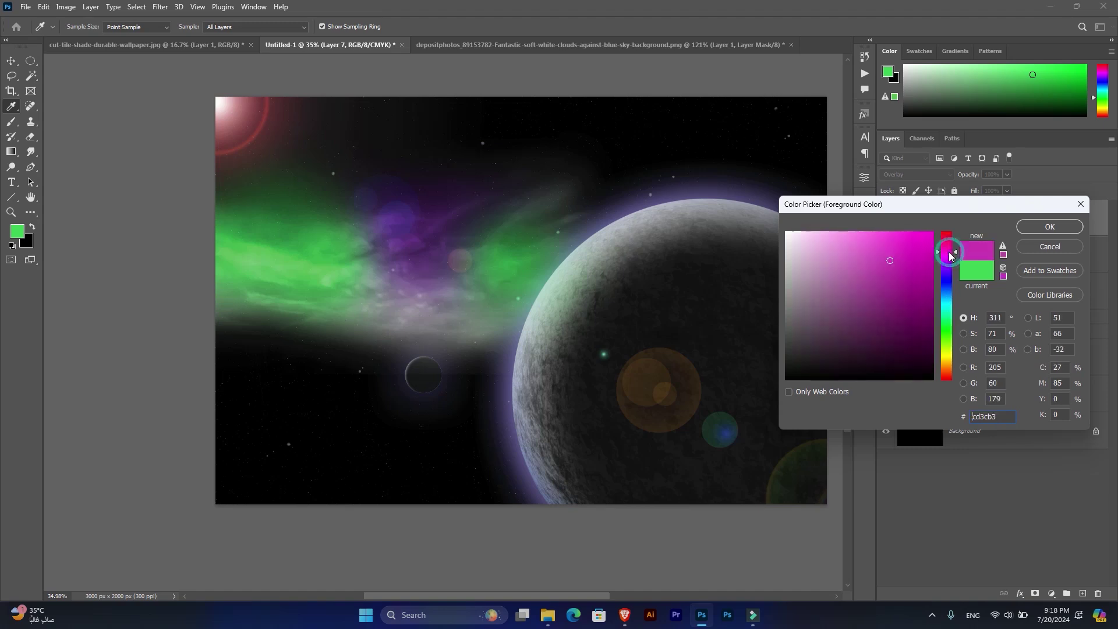
pyautogui.click(1048, 226)
pyautogui.press('b')
pyautogui.moveTo(326, 300); pyautogui.dragTo(403, 324)
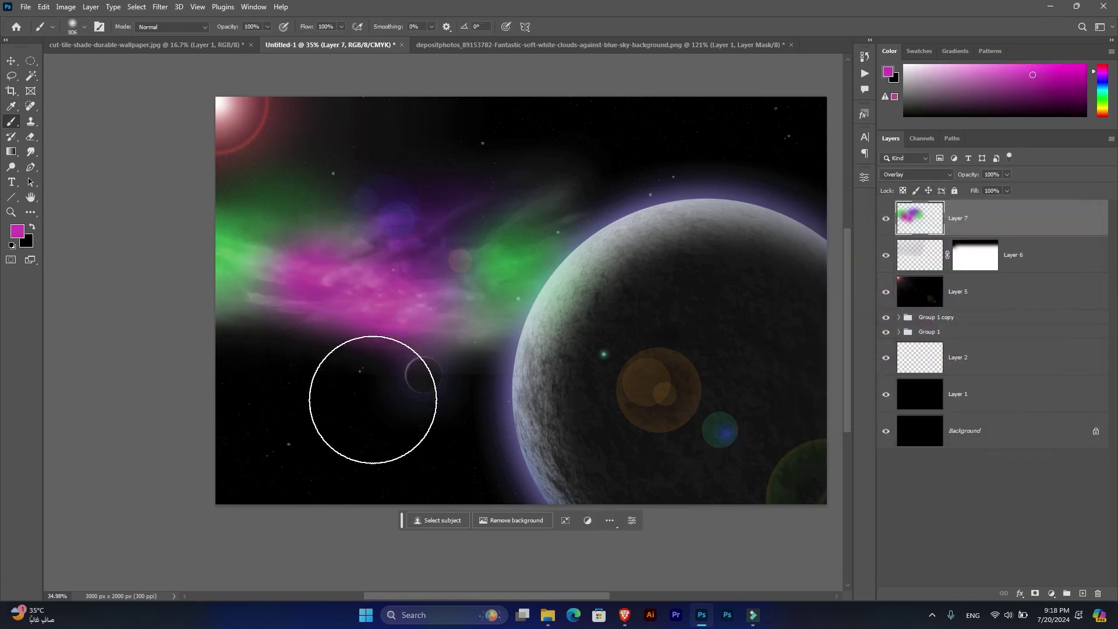
pyautogui.moveTo(536, 287); pyautogui.dragTo(582, 239)
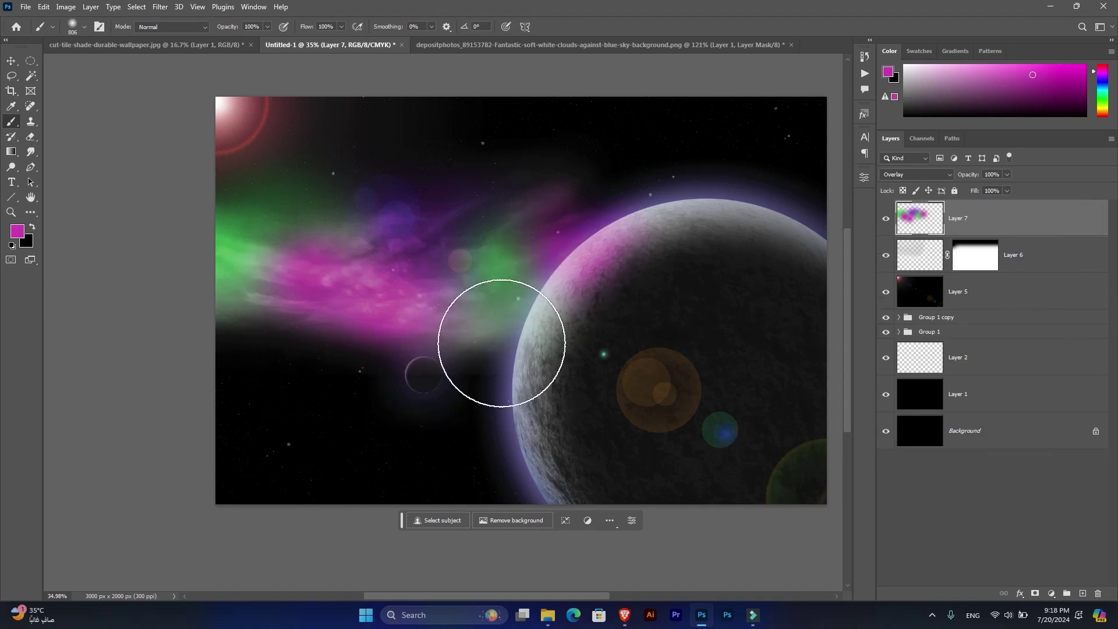
pyautogui.press('v')
pyautogui.keyDown('shift'); pyautogui.click(989, 254); pyautogui.keyUp('shift')
# Move Group 2 below the moon groups and set cloud Layer 6 to 49% opacity.
pyautogui.click(1066, 593)
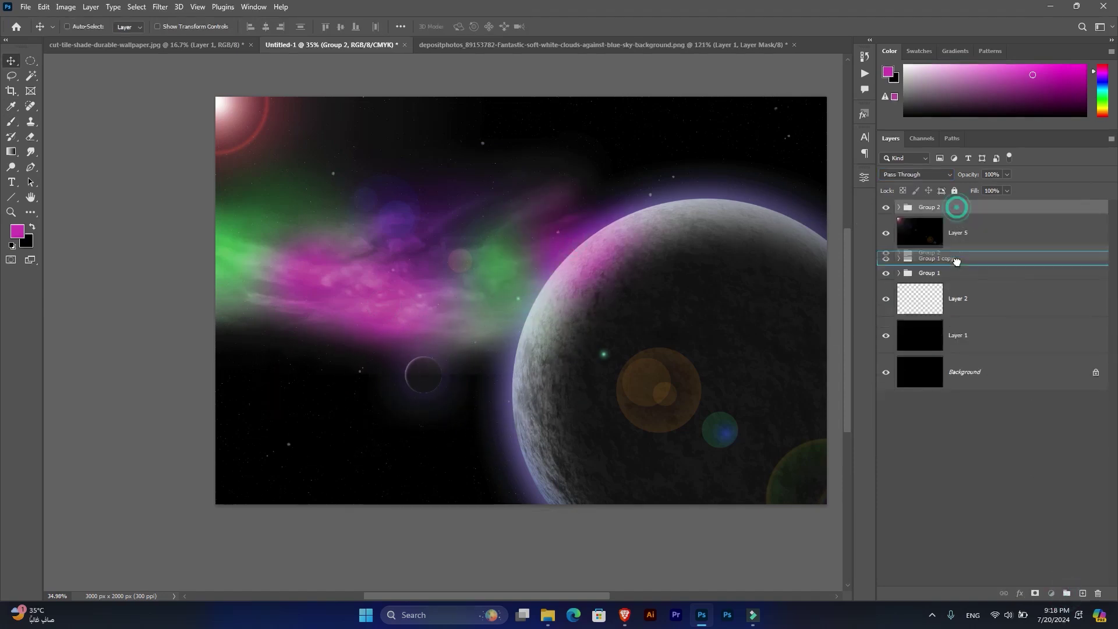
pyautogui.moveTo(956, 208); pyautogui.dragTo(962, 280)
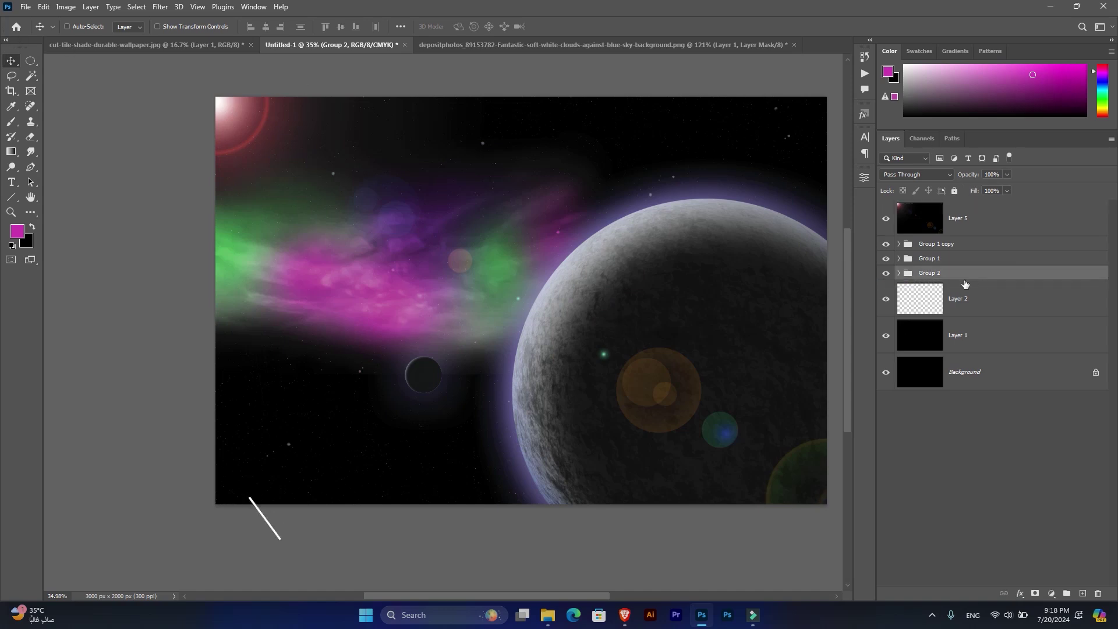
pyautogui.click(898, 272)
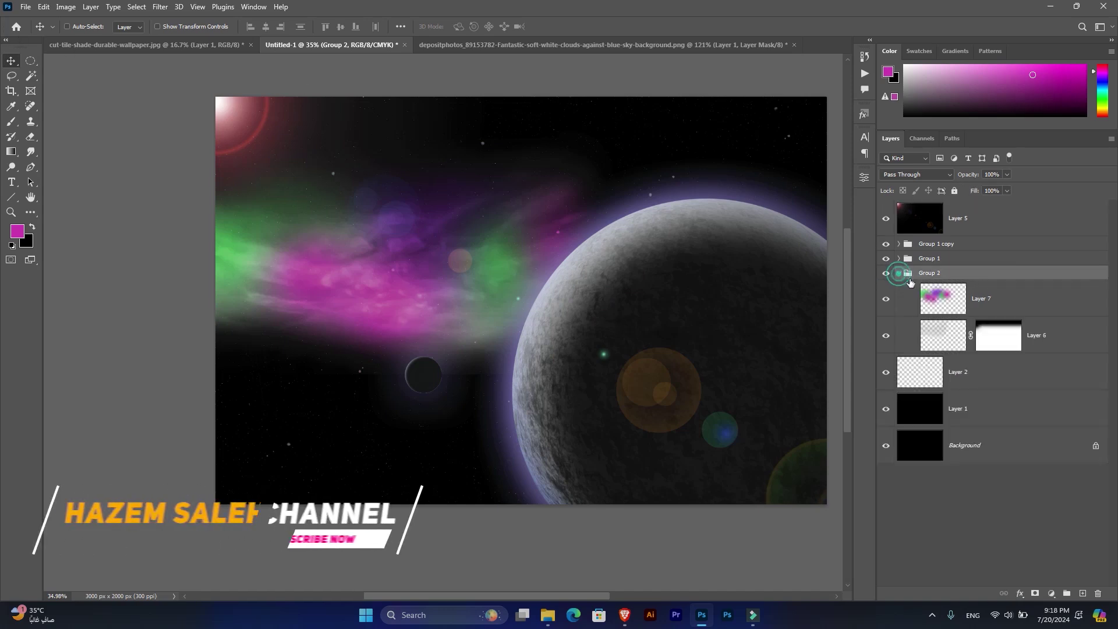
pyautogui.click(955, 334)
pyautogui.moveTo(968, 175); pyautogui.dragTo(937, 179)
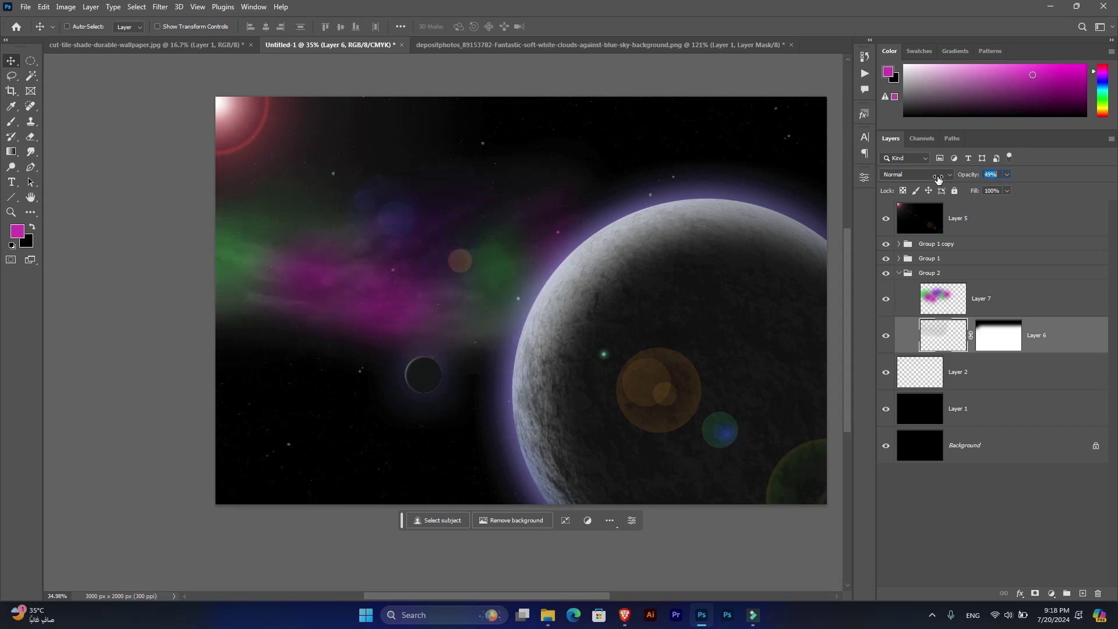
# Scale cloud Layer 6 to about 199% and dismiss the Move tool error messages.
pyautogui.hotkey('ctrl', 't')
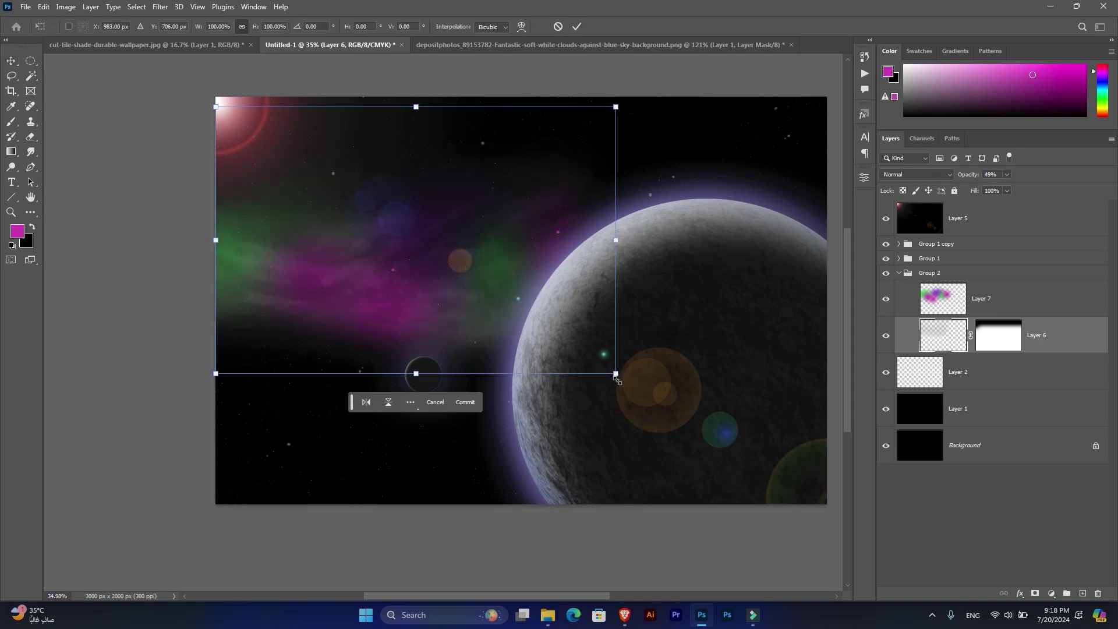
pyautogui.moveTo(616, 374); pyautogui.dragTo(605, 399)
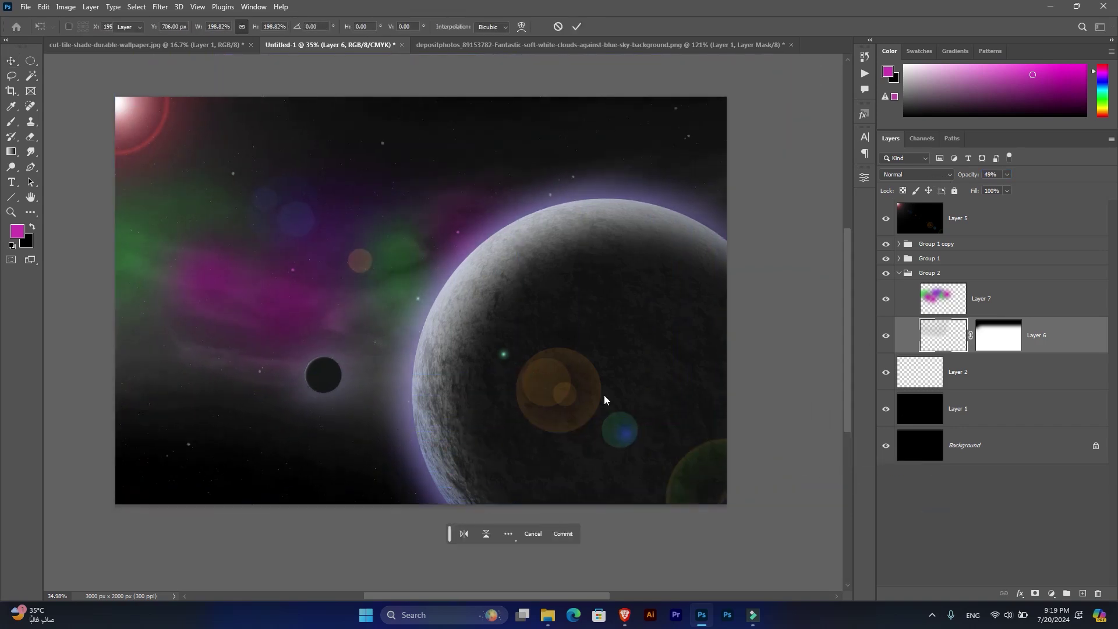
pyautogui.press('Return')
pyautogui.click(446, 320)
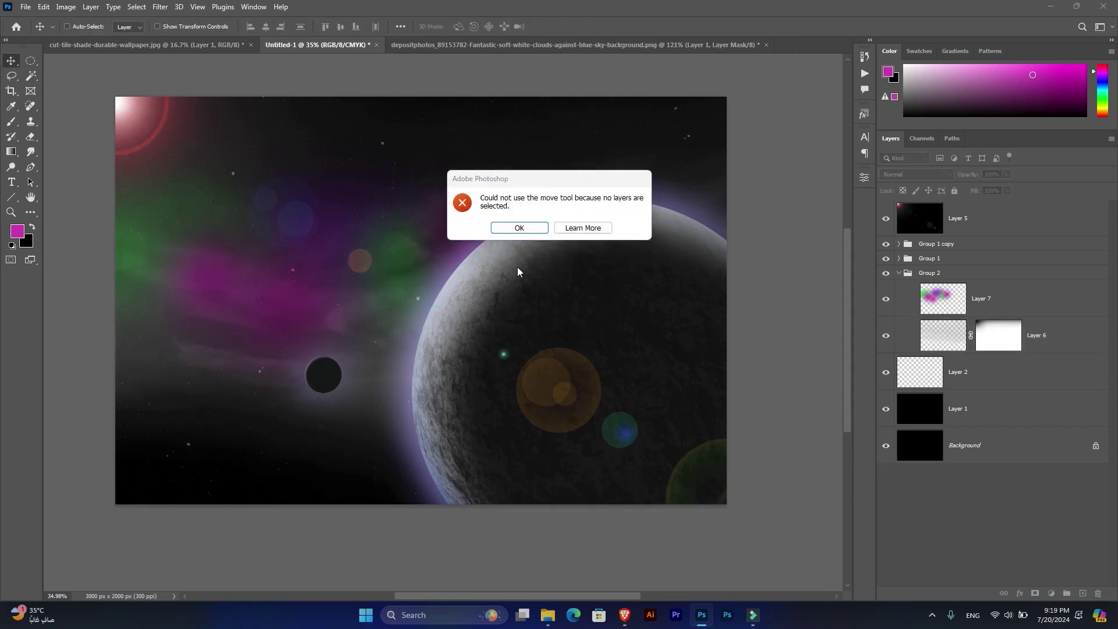
pyautogui.click(518, 228)
pyautogui.click(294, 270)
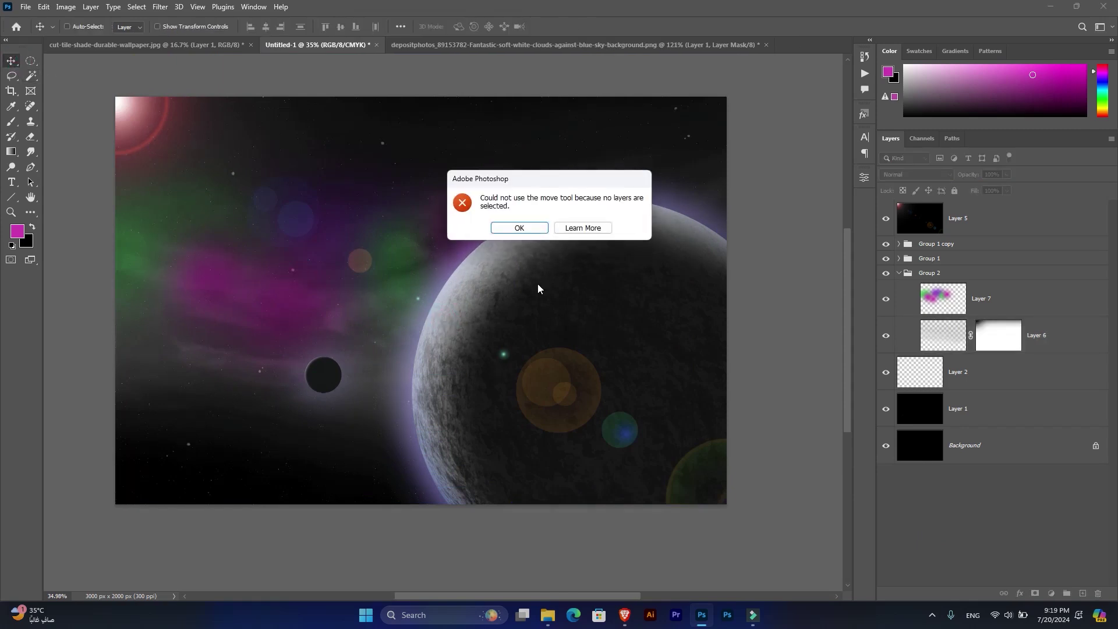
pyautogui.click(512, 227)
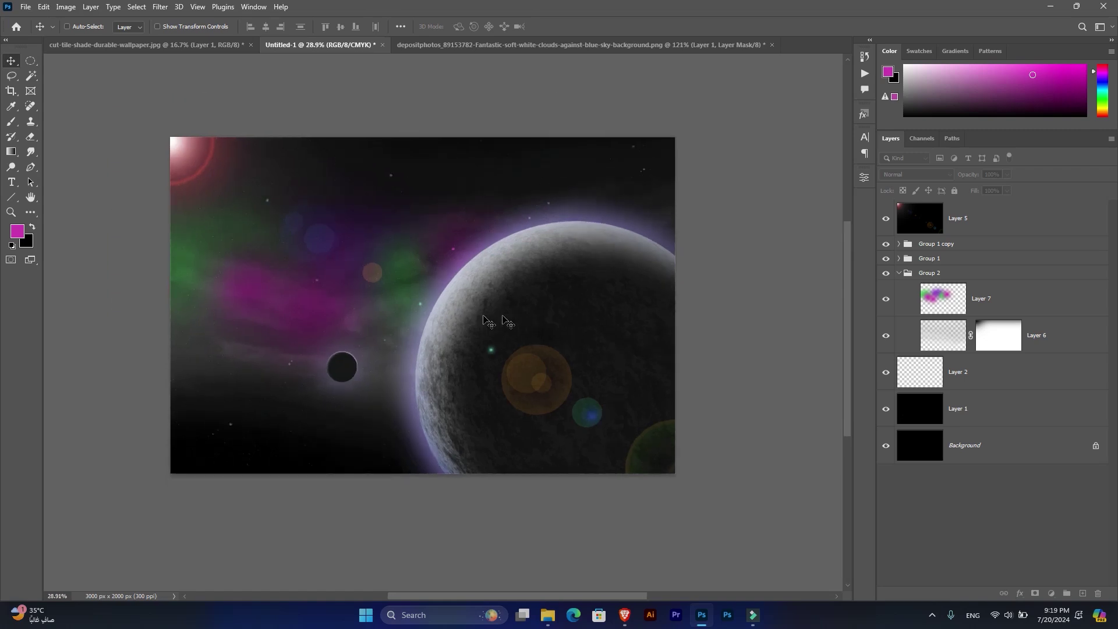